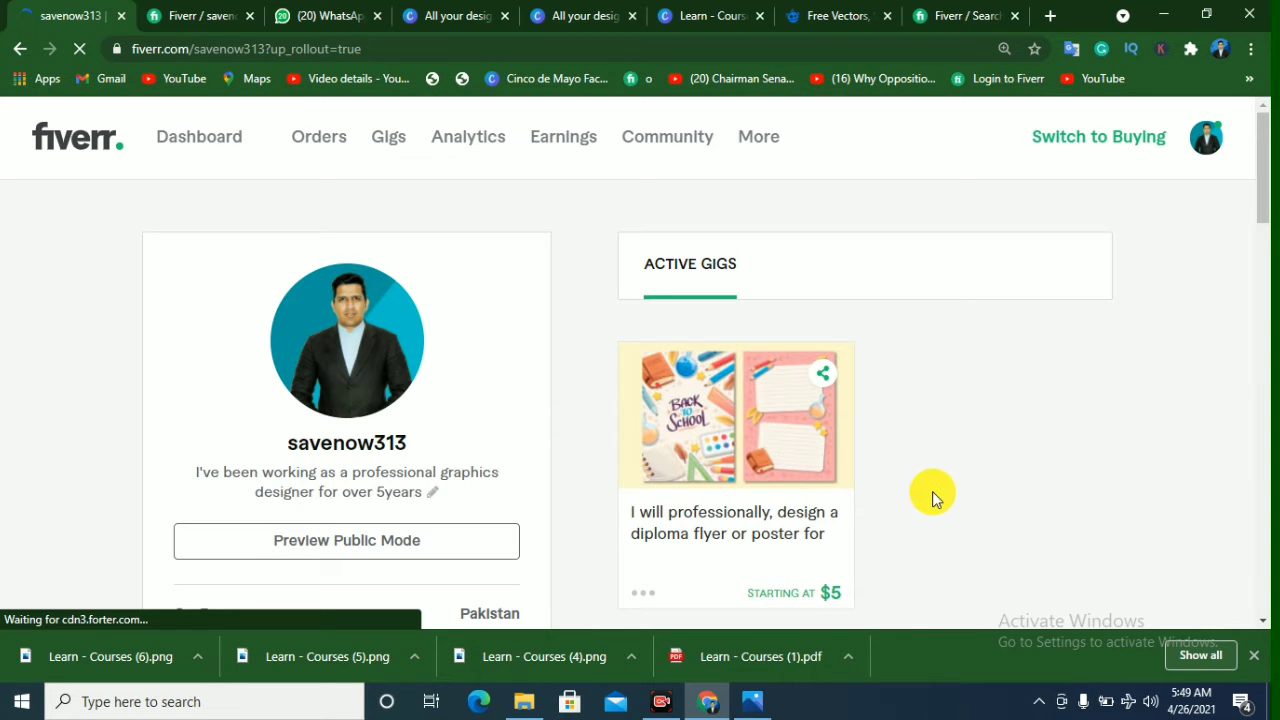
Step: Look over the seller profile's details and active gigs, and open the account options
{"action": "scroll", "coordinate": [400, 288], "scroll_direction": "down", "scroll_amount": 1}
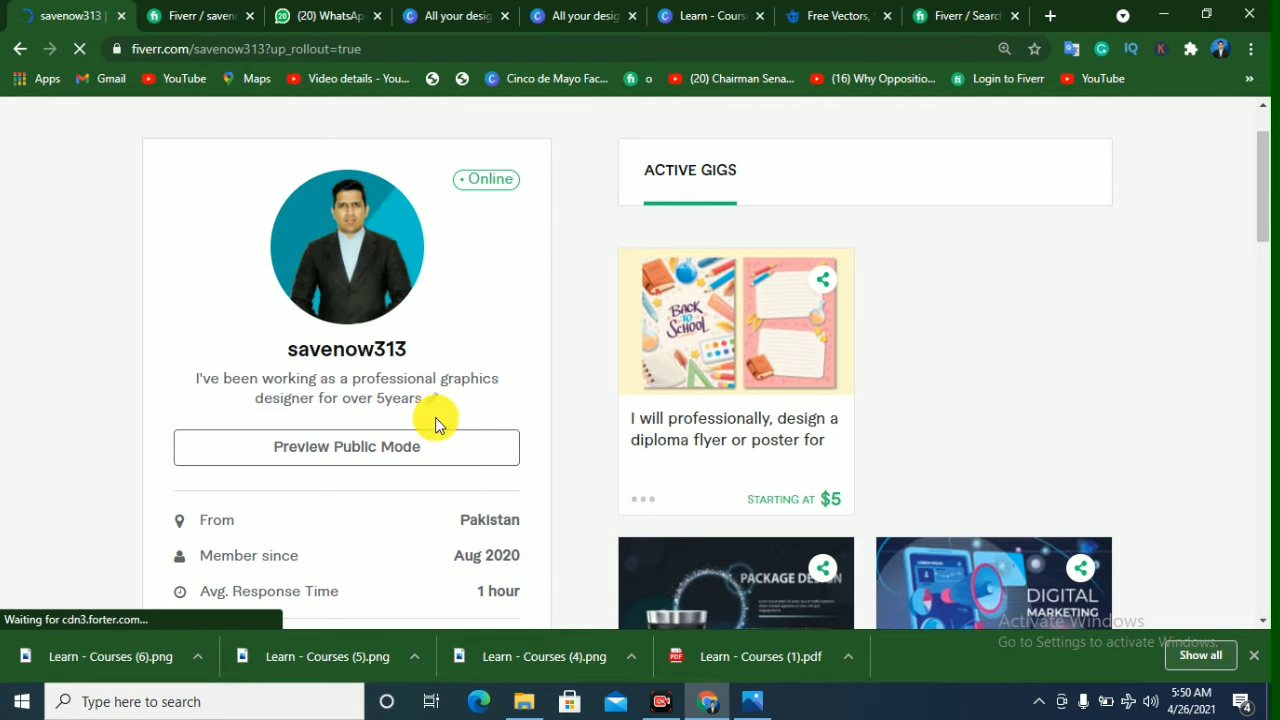
{"action": "scroll", "coordinate": [551, 434], "scroll_direction": "down", "scroll_amount": 3}
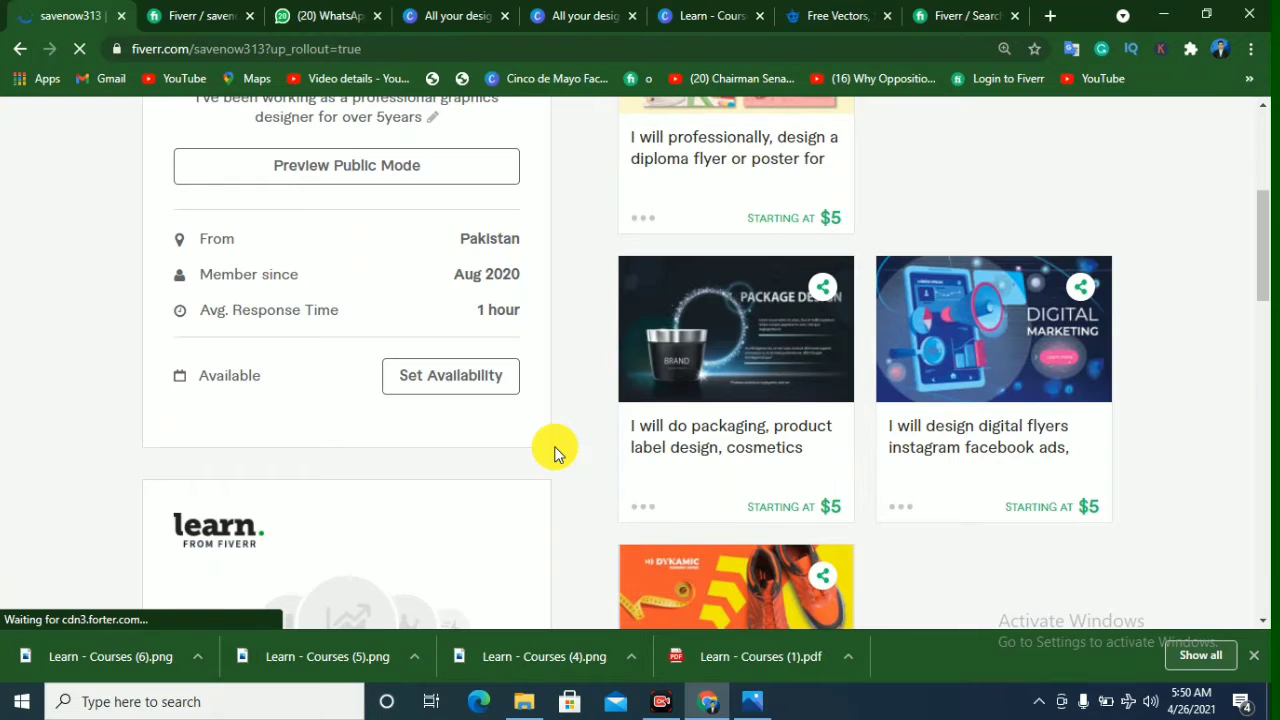
{"action": "scroll", "coordinate": [555, 452], "scroll_direction": "up", "scroll_amount": 4}
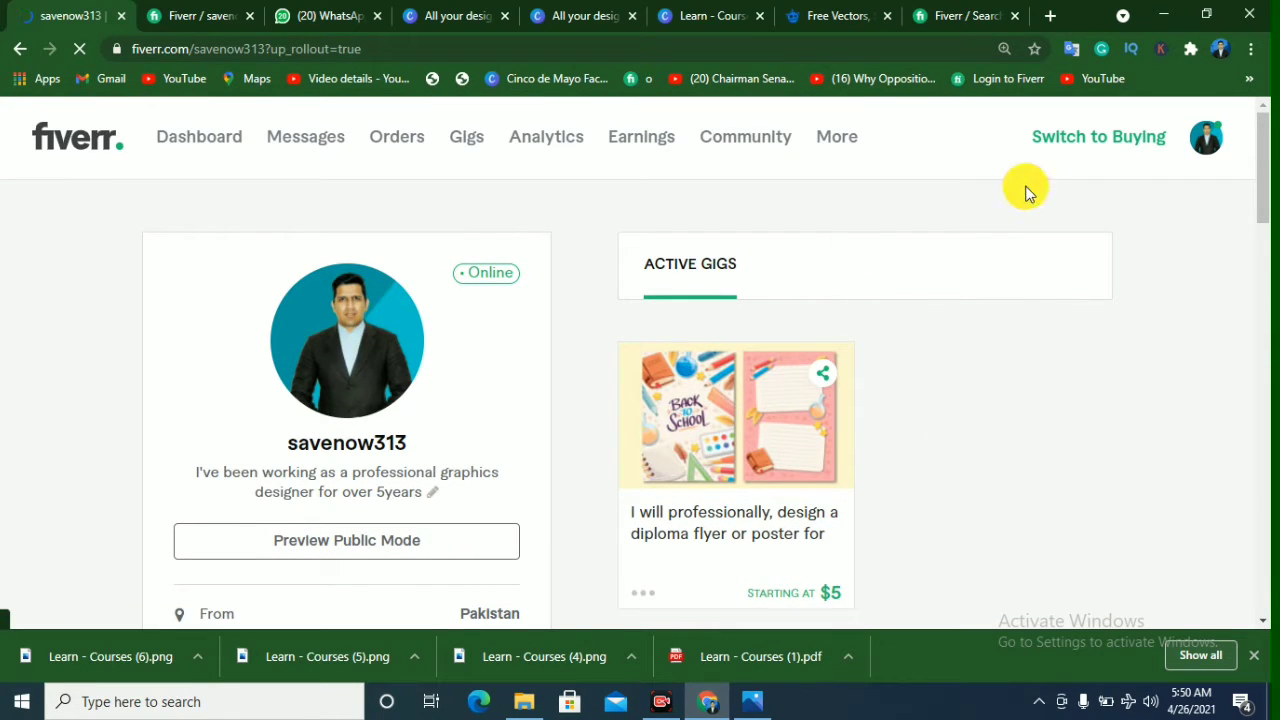
{"action": "left_click", "coordinate": [1201, 150]}
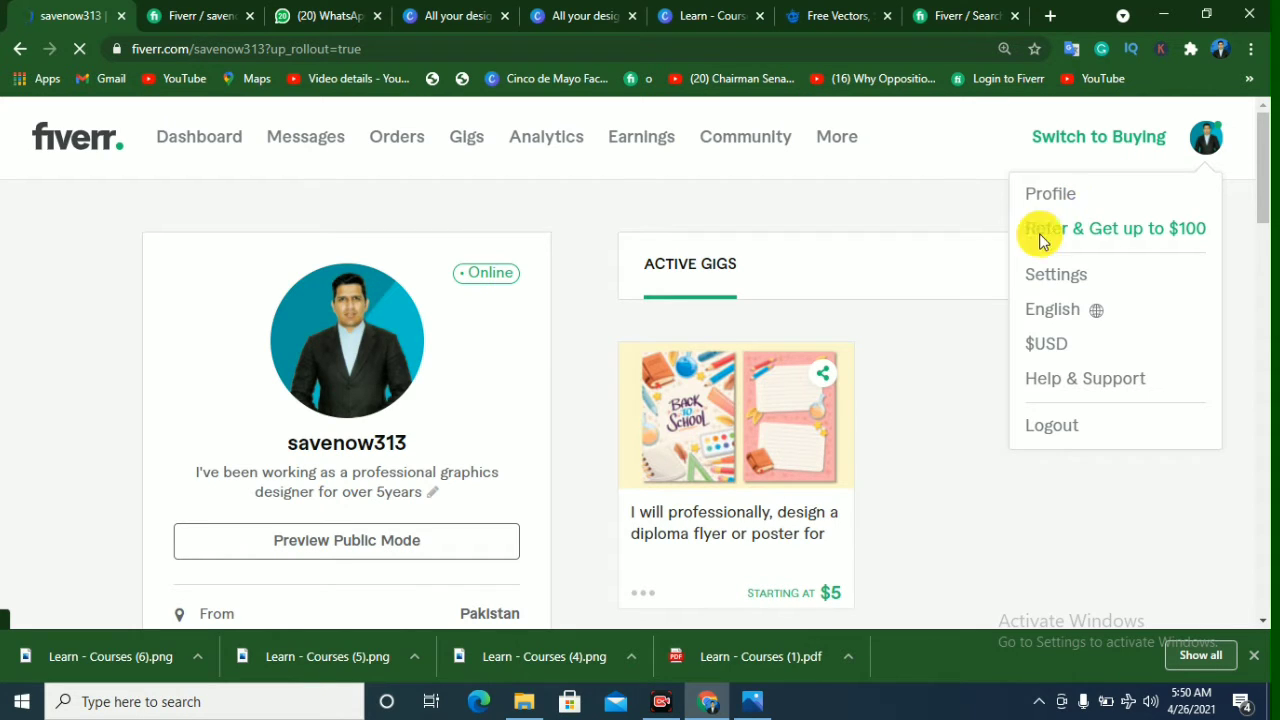
Step: Go through the seller dashboard to the gig management page and open the "design creative google facebook ads" gig for editing
{"action": "left_click", "coordinate": [225, 140]}
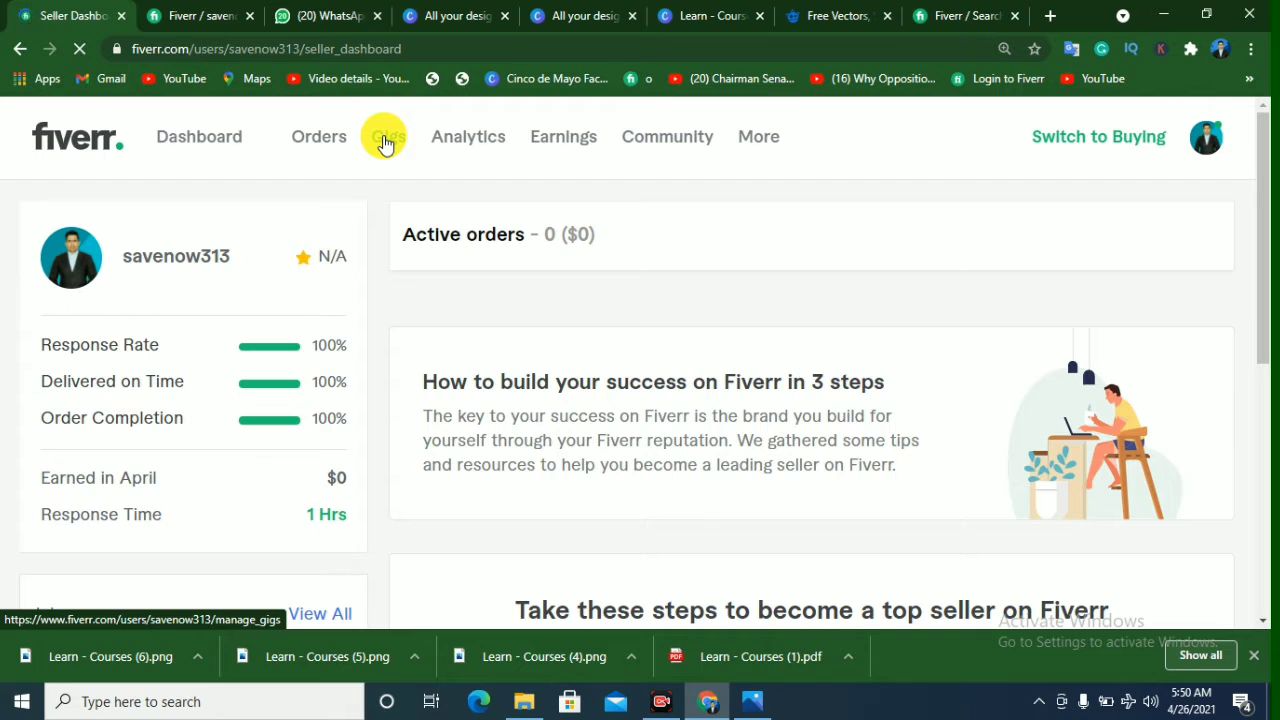
{"action": "left_click", "coordinate": [385, 141]}
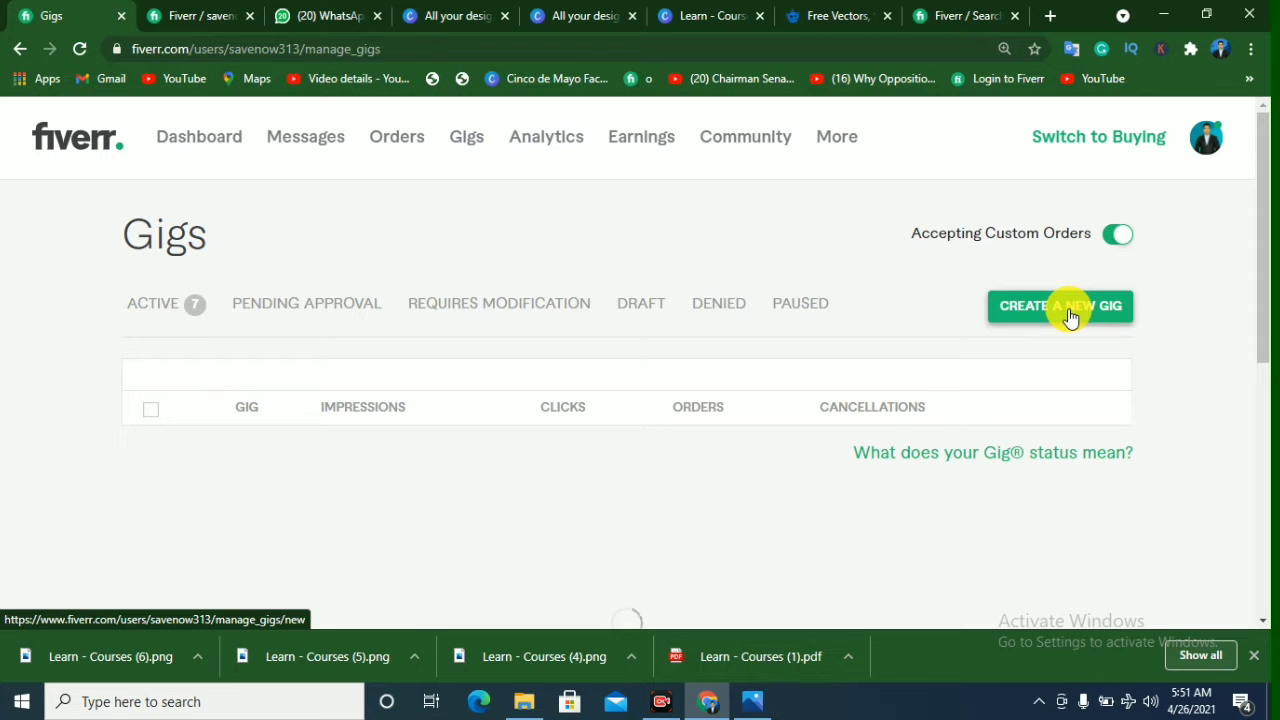
{"action": "left_click", "coordinate": [1070, 316]}
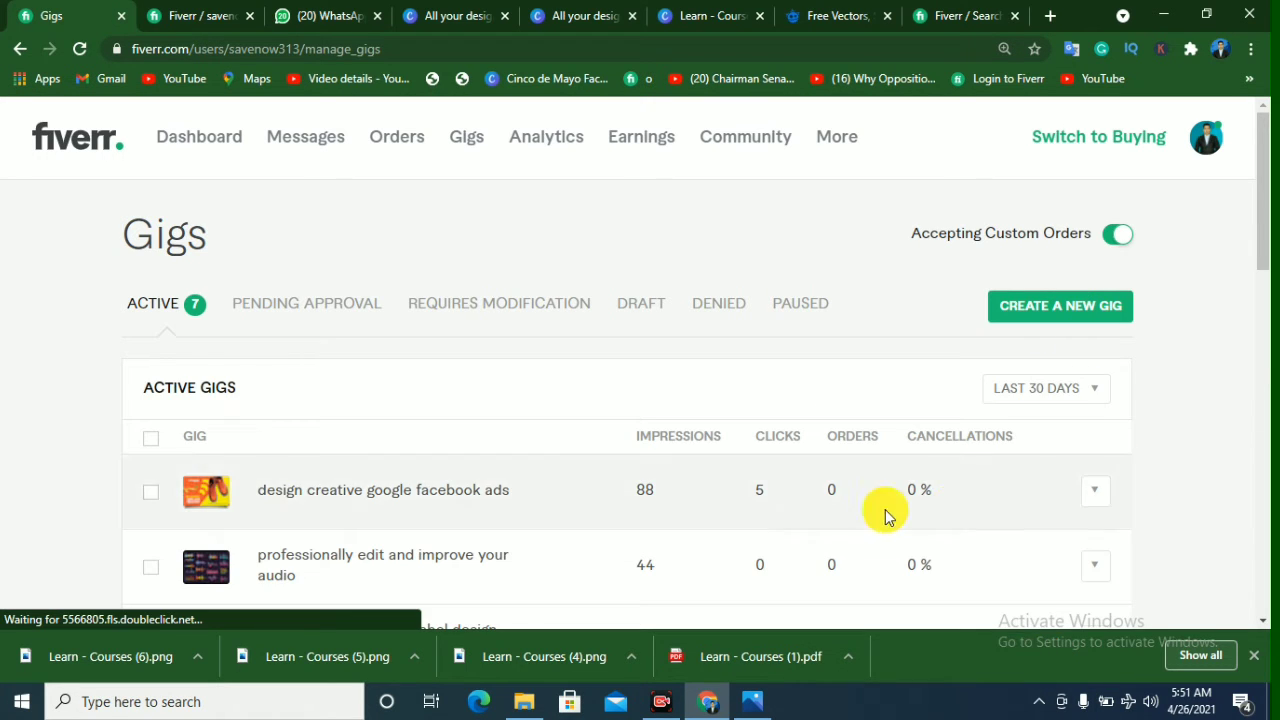
{"action": "scroll", "coordinate": [801, 517], "scroll_direction": "down", "scroll_amount": 1}
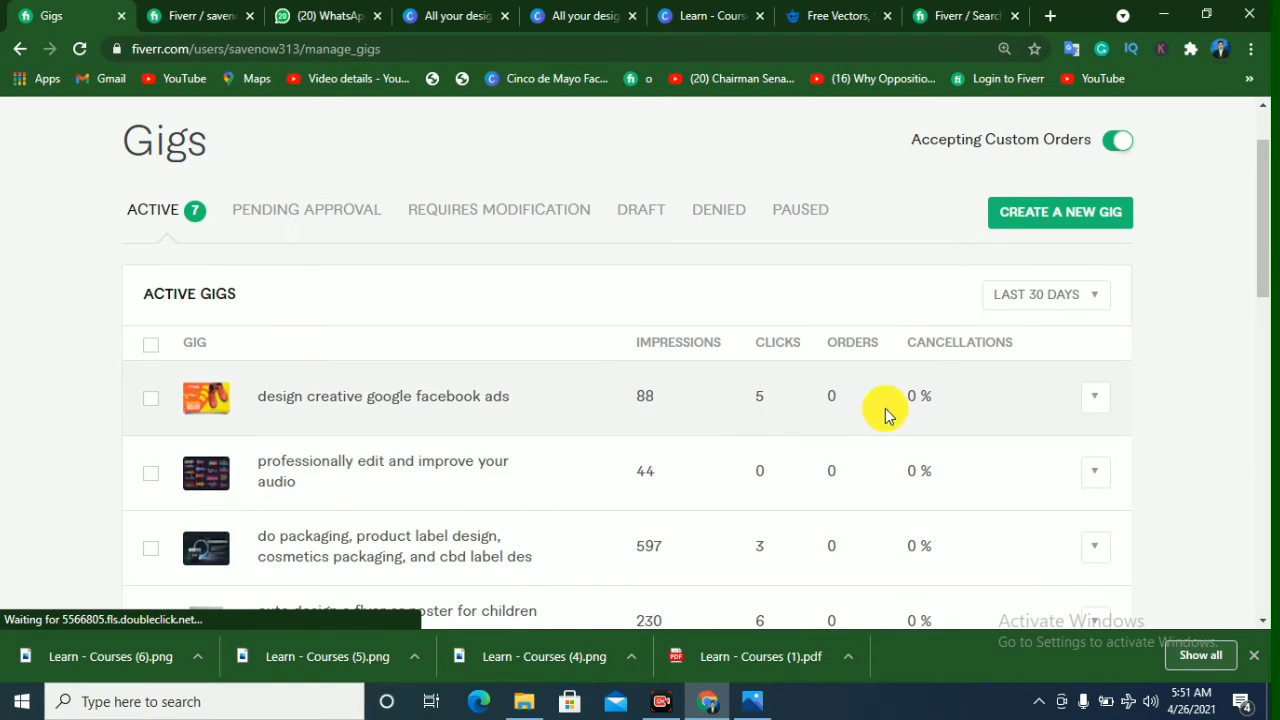
{"action": "left_click", "coordinate": [1094, 402]}
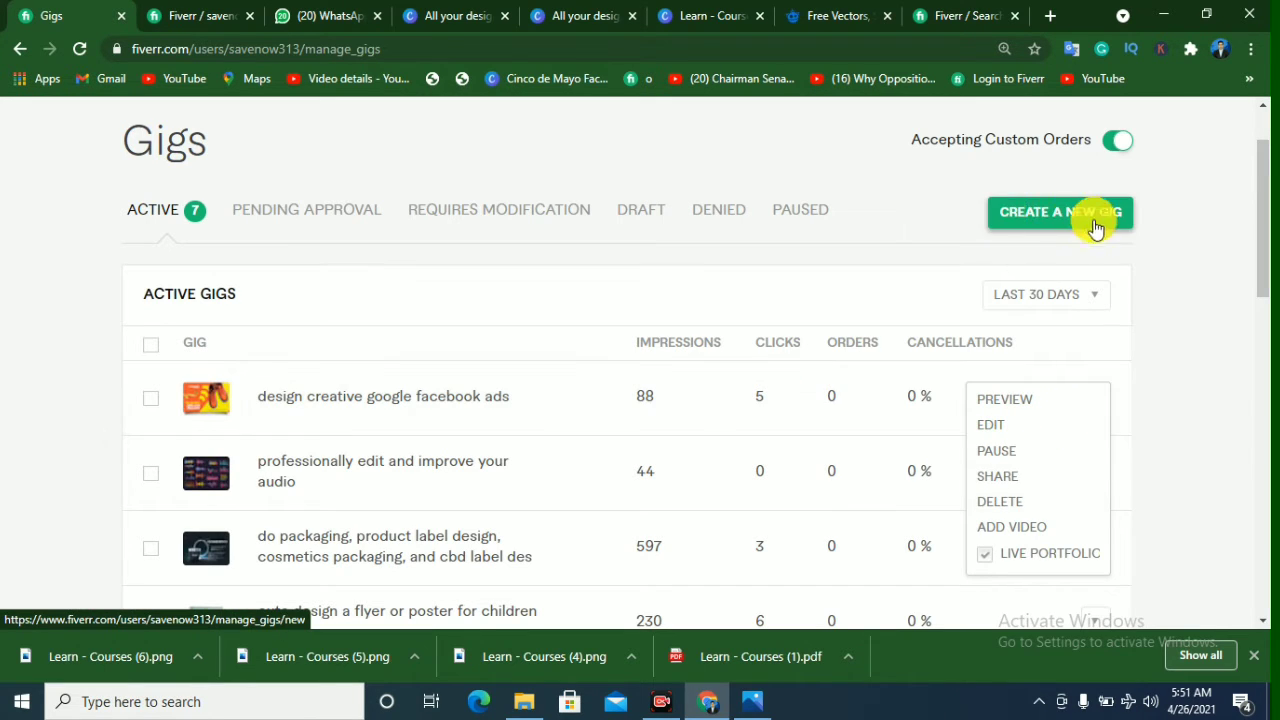
{"action": "left_click", "coordinate": [986, 430]}
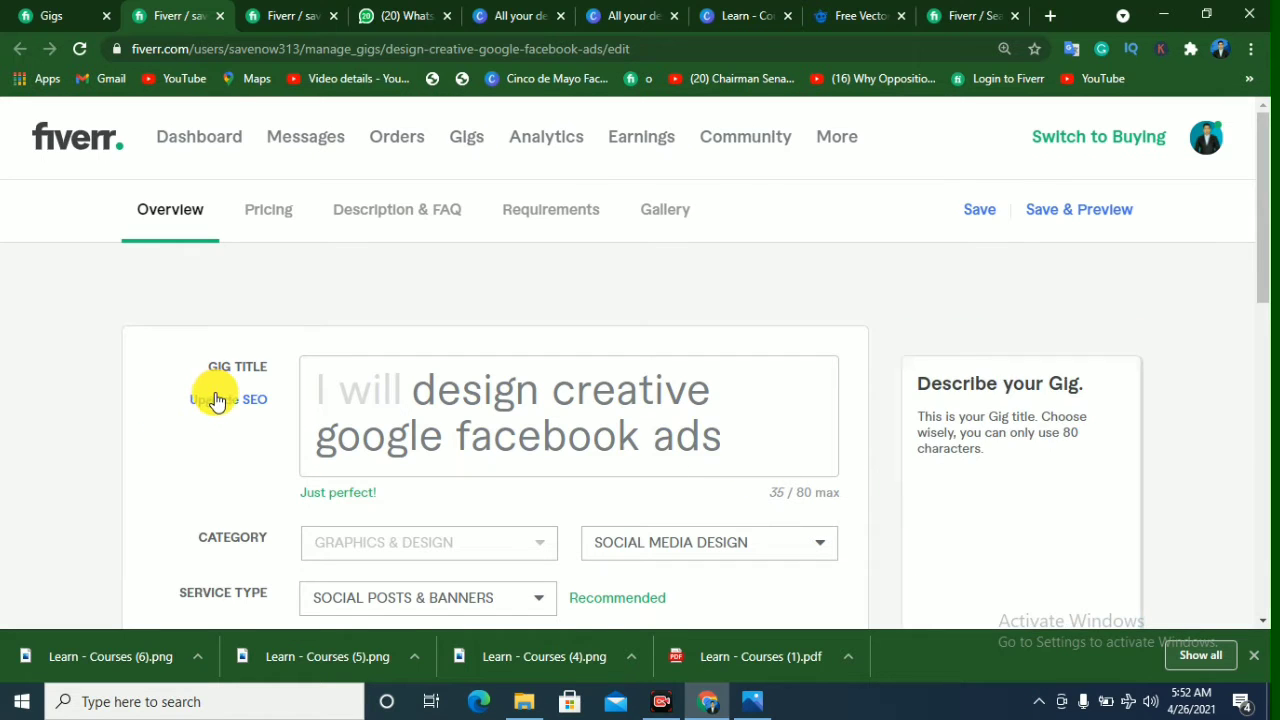
Step: Add an SEO title to the gig with Upgrade SEO and read the guidance for the title fields
{"action": "scroll", "coordinate": [252, 444], "scroll_direction": "down", "scroll_amount": 1}
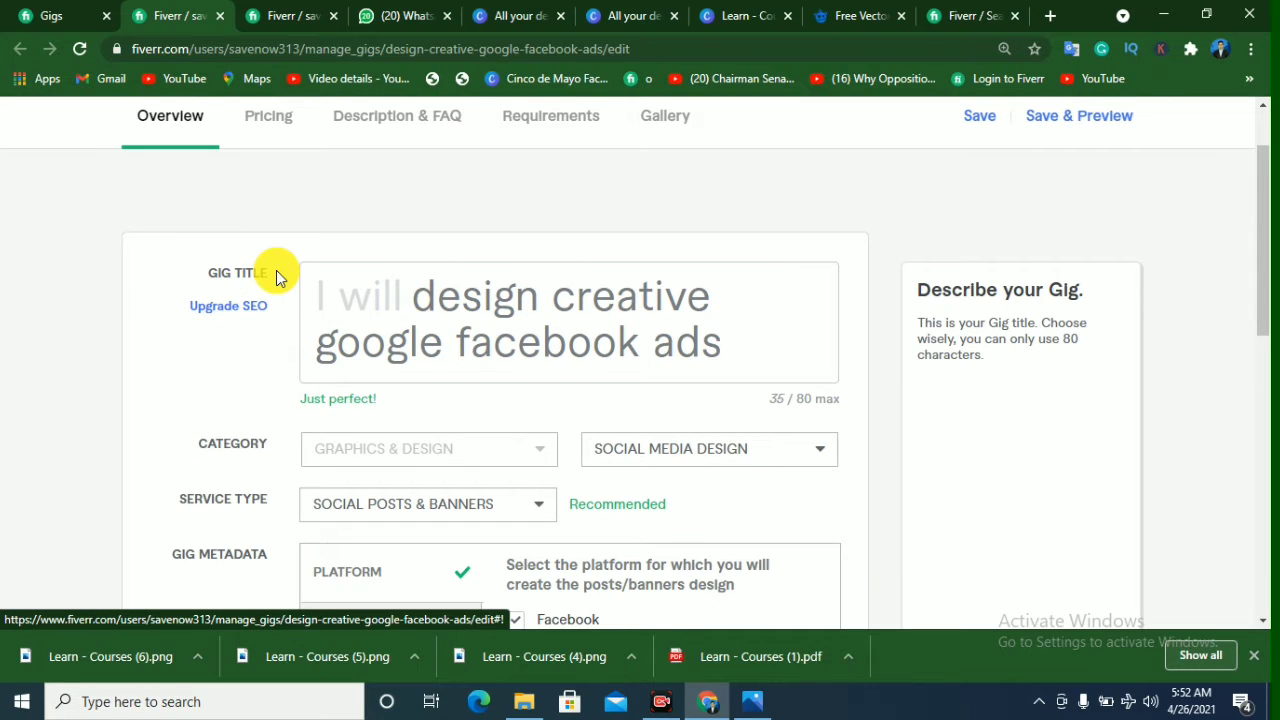
{"action": "left_click", "coordinate": [250, 310]}
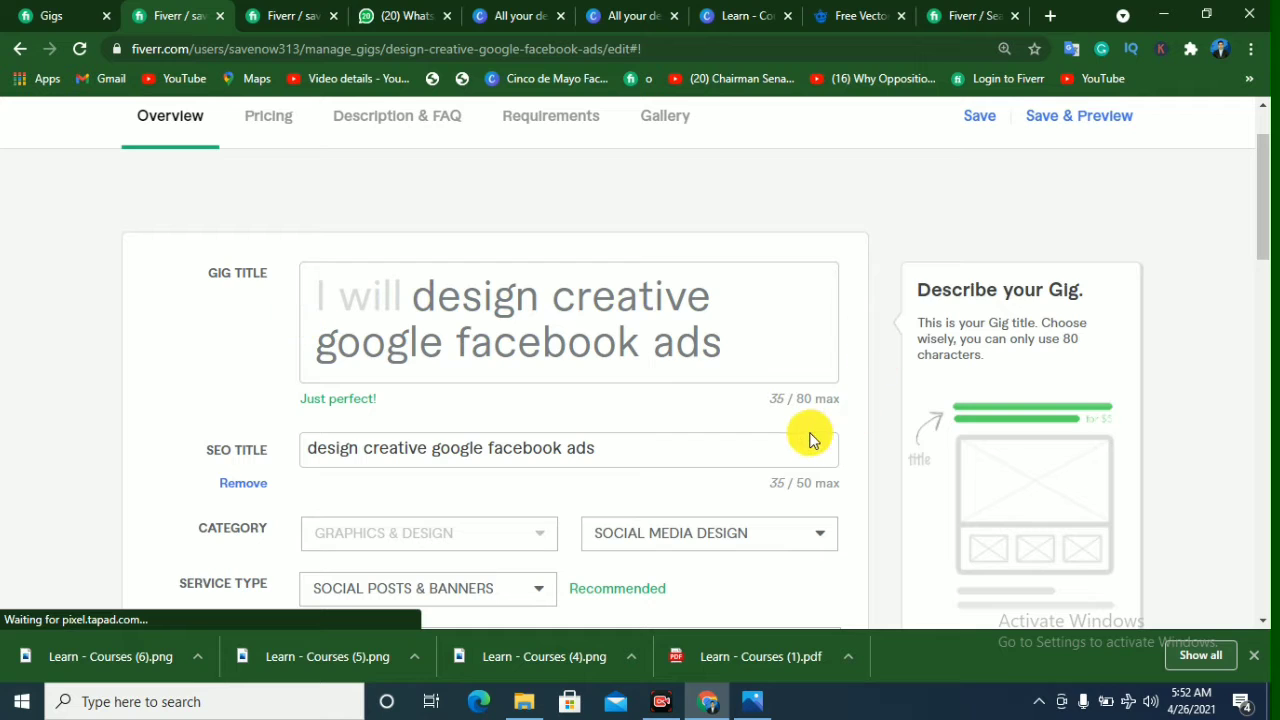
{"action": "mouse_move", "coordinate": [776, 458]}
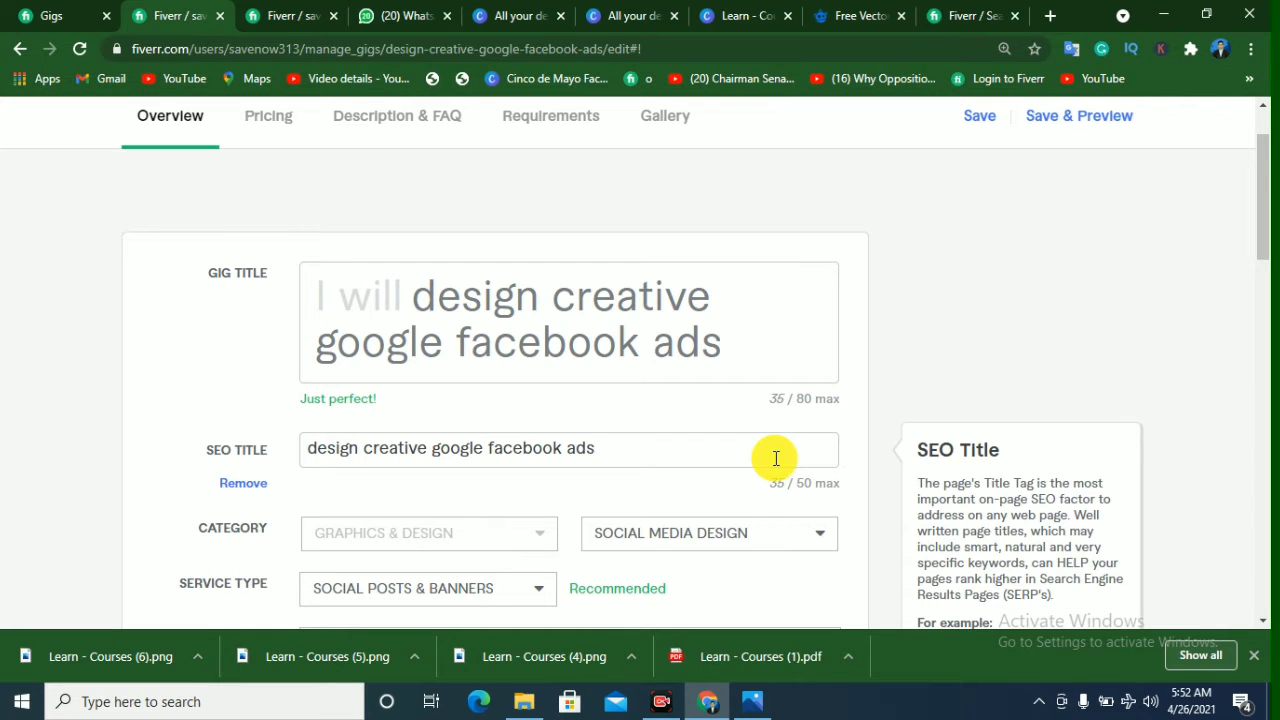
{"action": "mouse_move", "coordinate": [491, 294]}
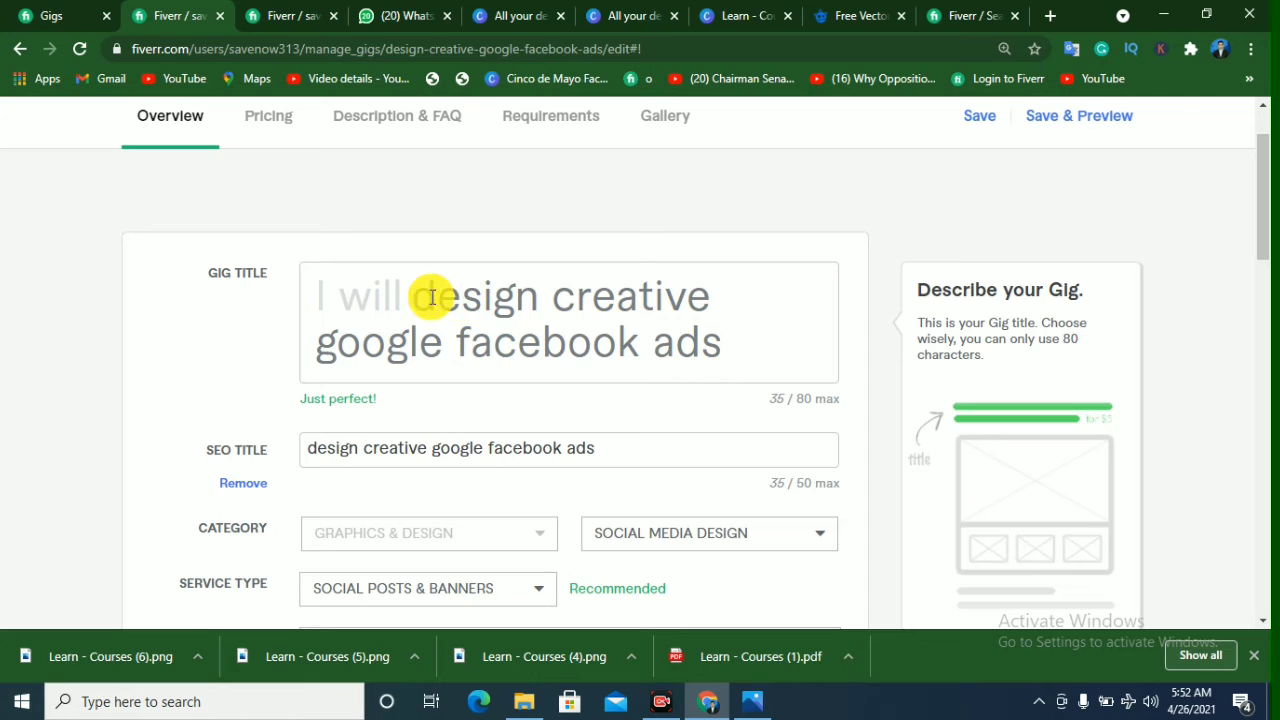
Step: Examine the "social media ads" search results and the seller levels and languages offered by the Seller Details filter
{"action": "left_click", "coordinate": [971, 16]}
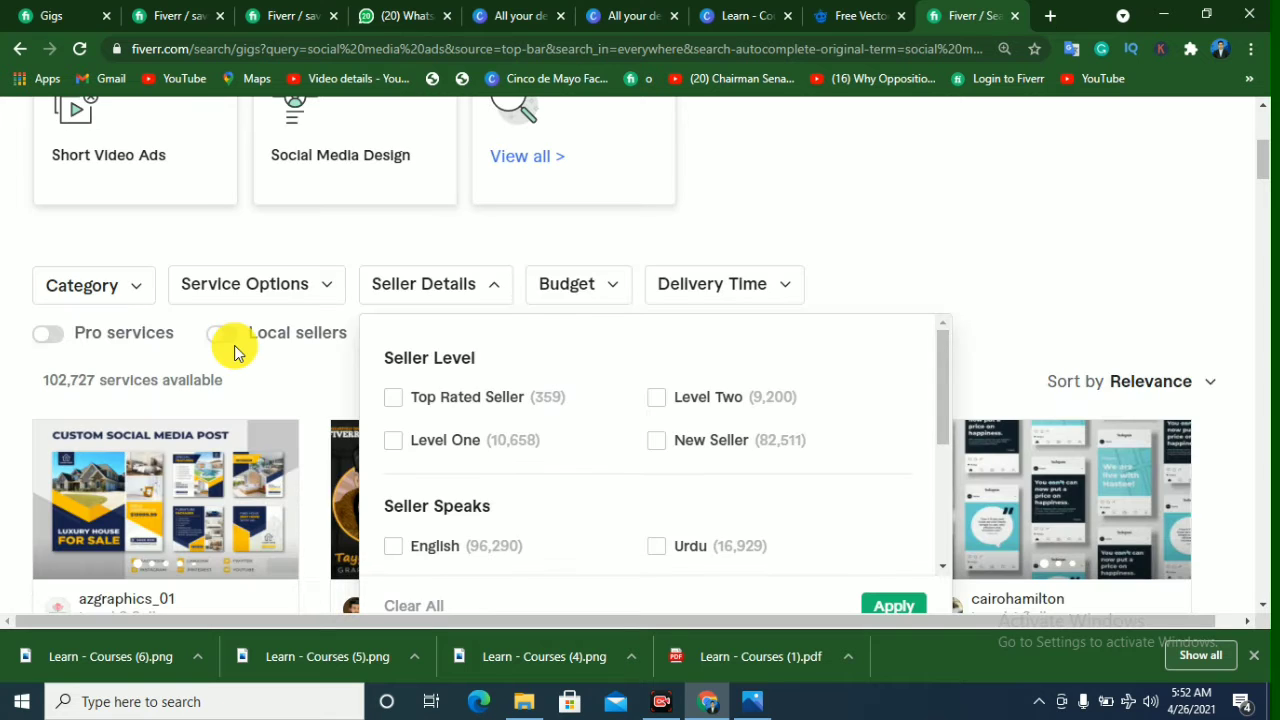
{"action": "scroll", "coordinate": [369, 289], "scroll_direction": "up", "scroll_amount": 3}
{"action": "scroll", "coordinate": [369, 289], "scroll_direction": "up", "scroll_amount": 1}
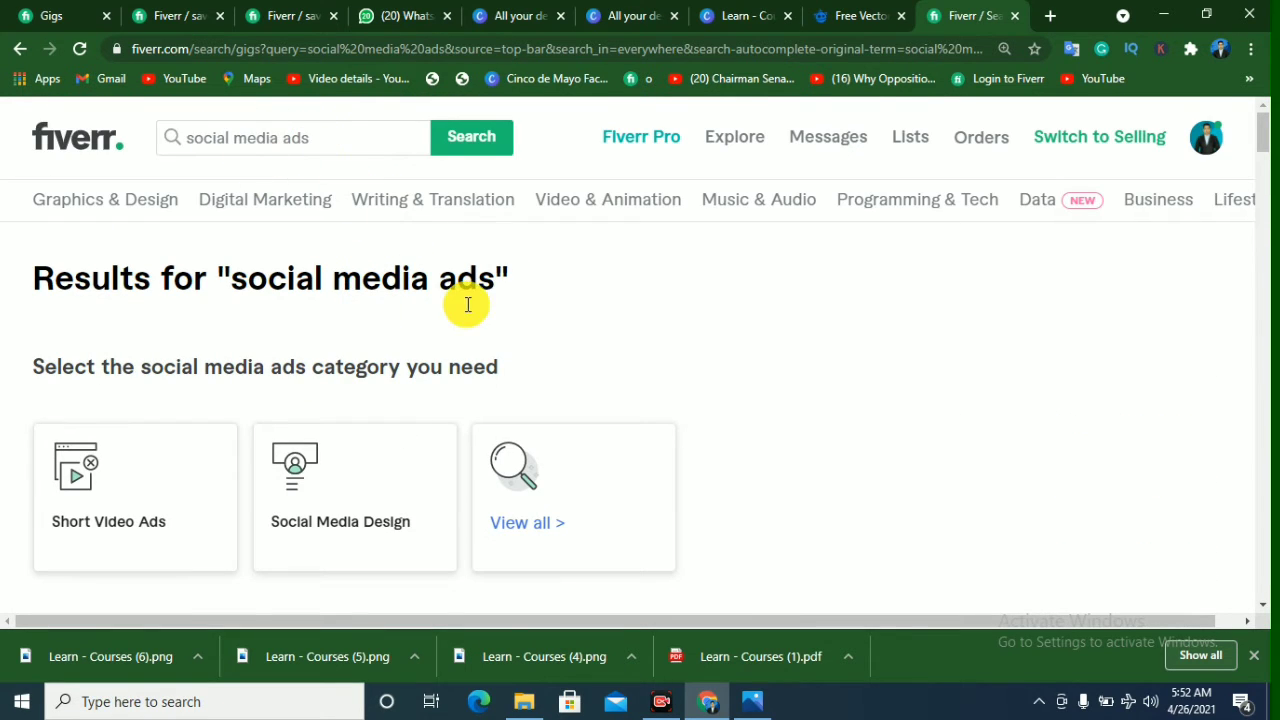
{"action": "scroll", "coordinate": [437, 366], "scroll_direction": "down", "scroll_amount": 4}
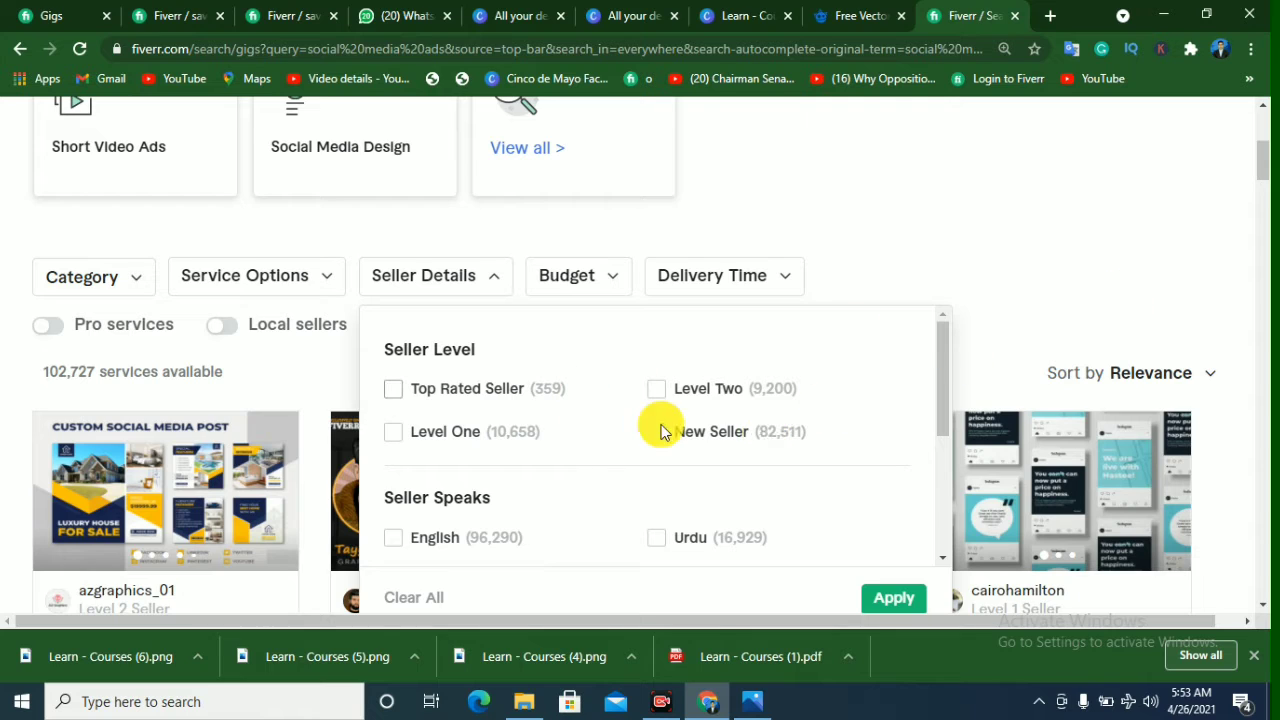
{"action": "left_click", "coordinate": [1142, 299]}
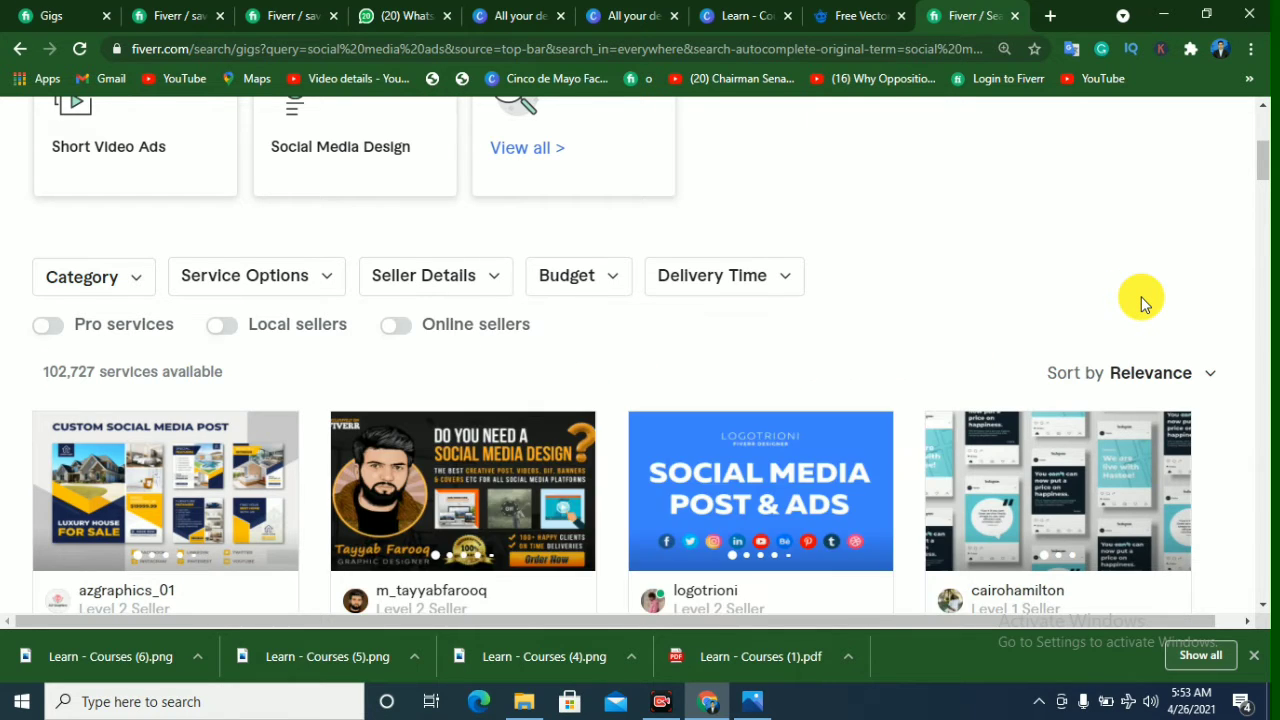
{"action": "left_click", "coordinate": [454, 278]}
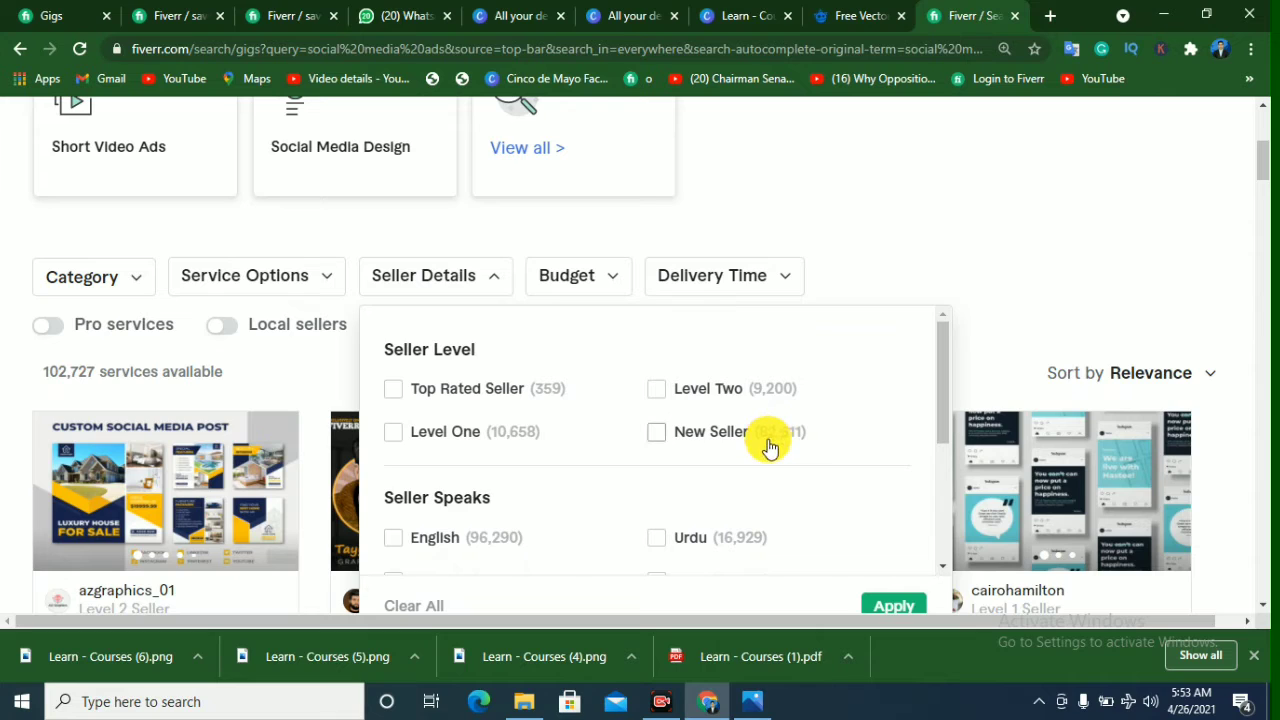
{"action": "scroll", "coordinate": [768, 446], "scroll_direction": "down", "scroll_amount": 1}
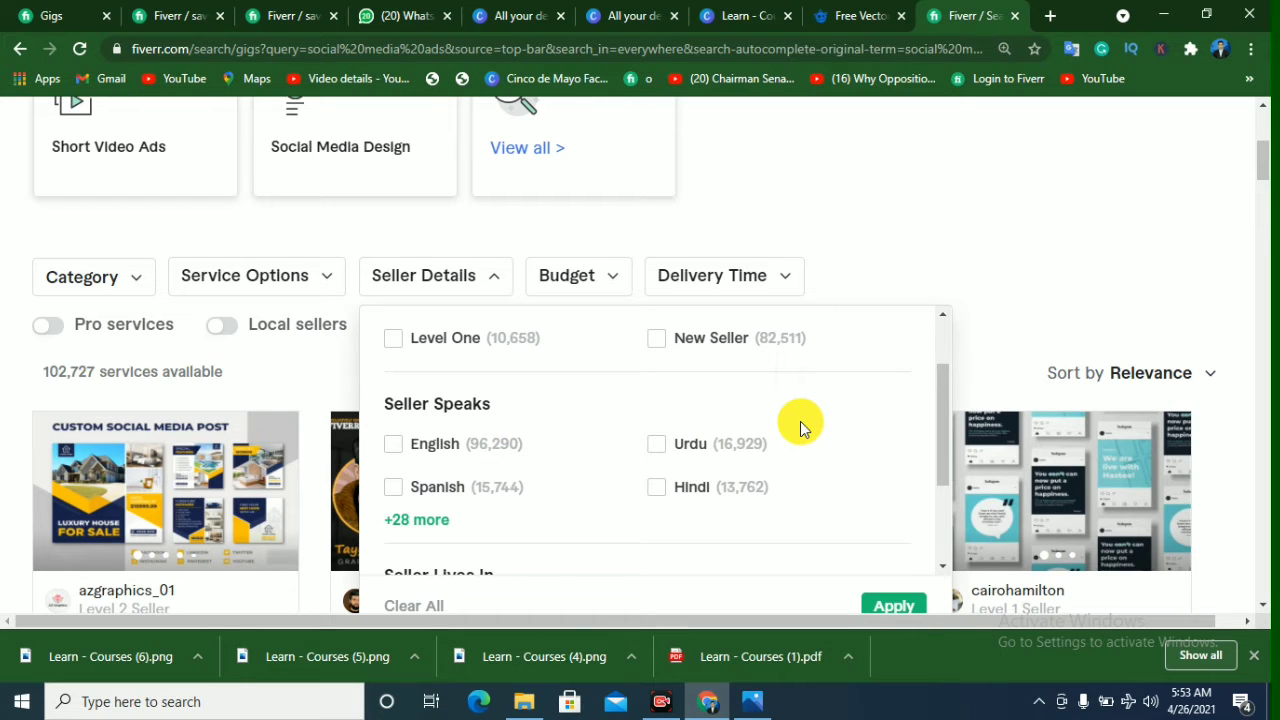
{"action": "scroll", "coordinate": [800, 421], "scroll_direction": "up", "scroll_amount": 1}
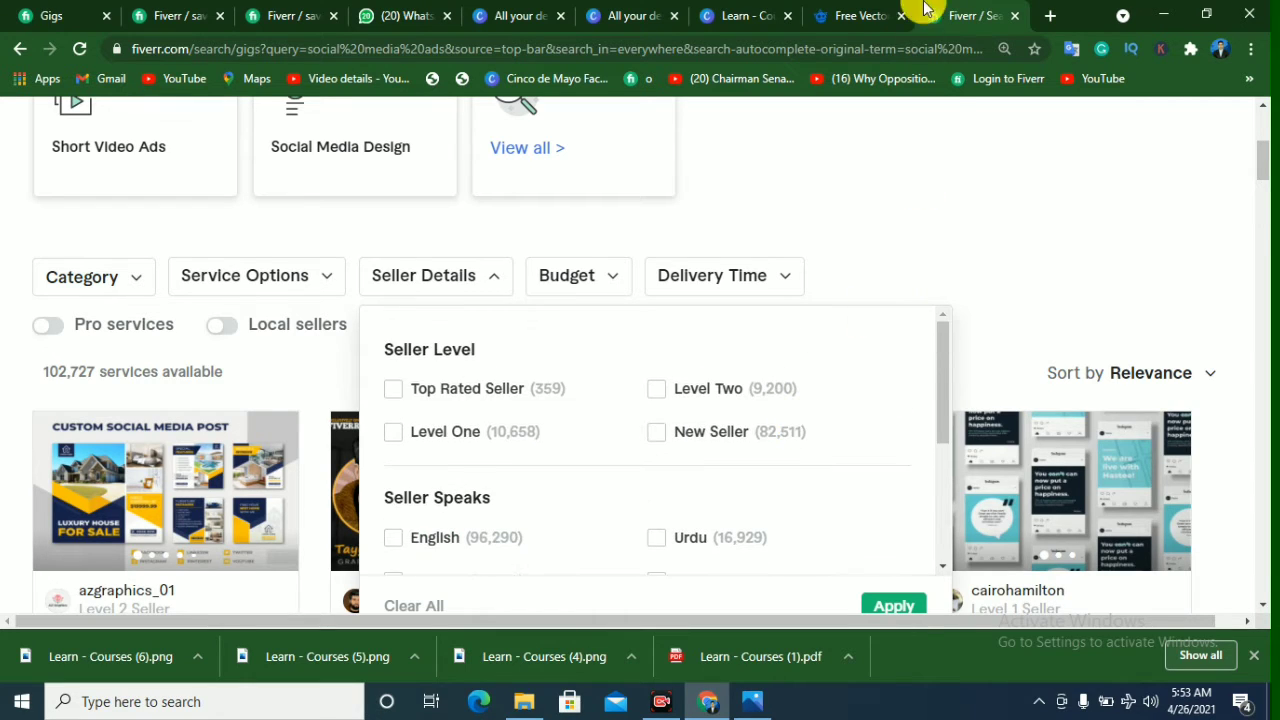
Step: Return to the gig's edit page and review its title, SEO title and category, checking the active gigs list in between
{"action": "left_click", "coordinate": [170, 13]}
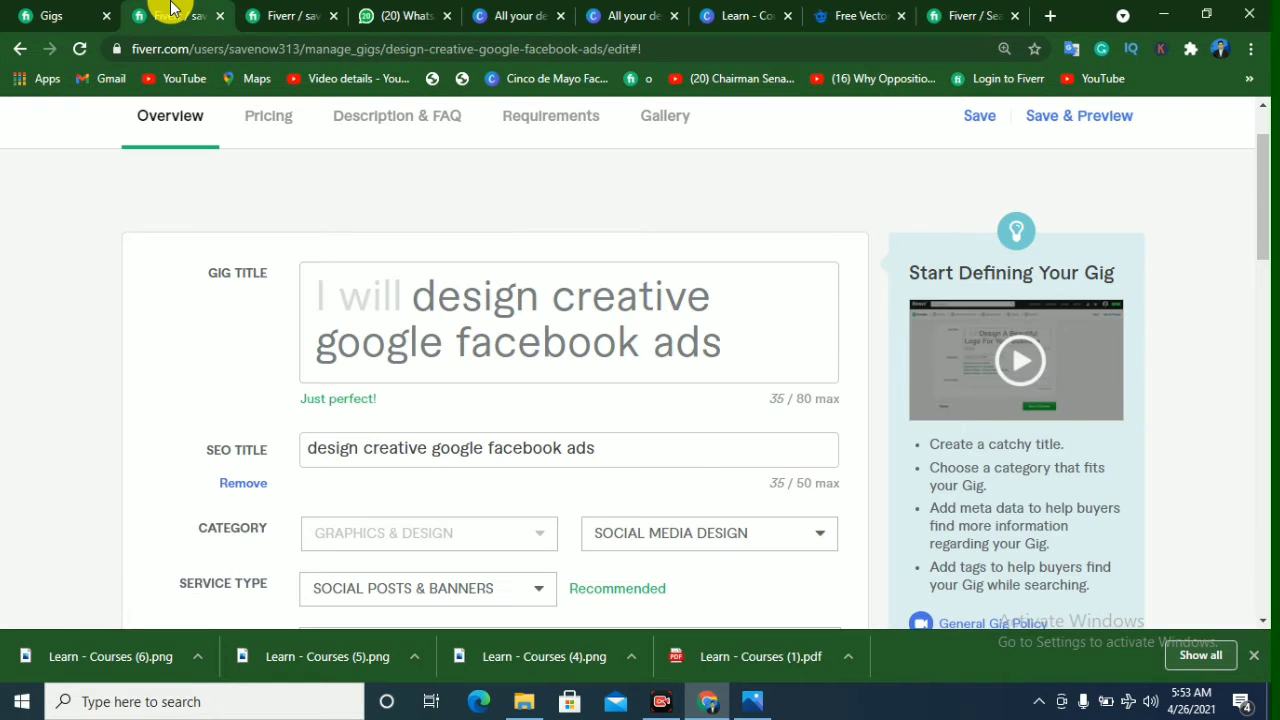
{"action": "scroll", "coordinate": [540, 440], "scroll_direction": "down", "scroll_amount": 1}
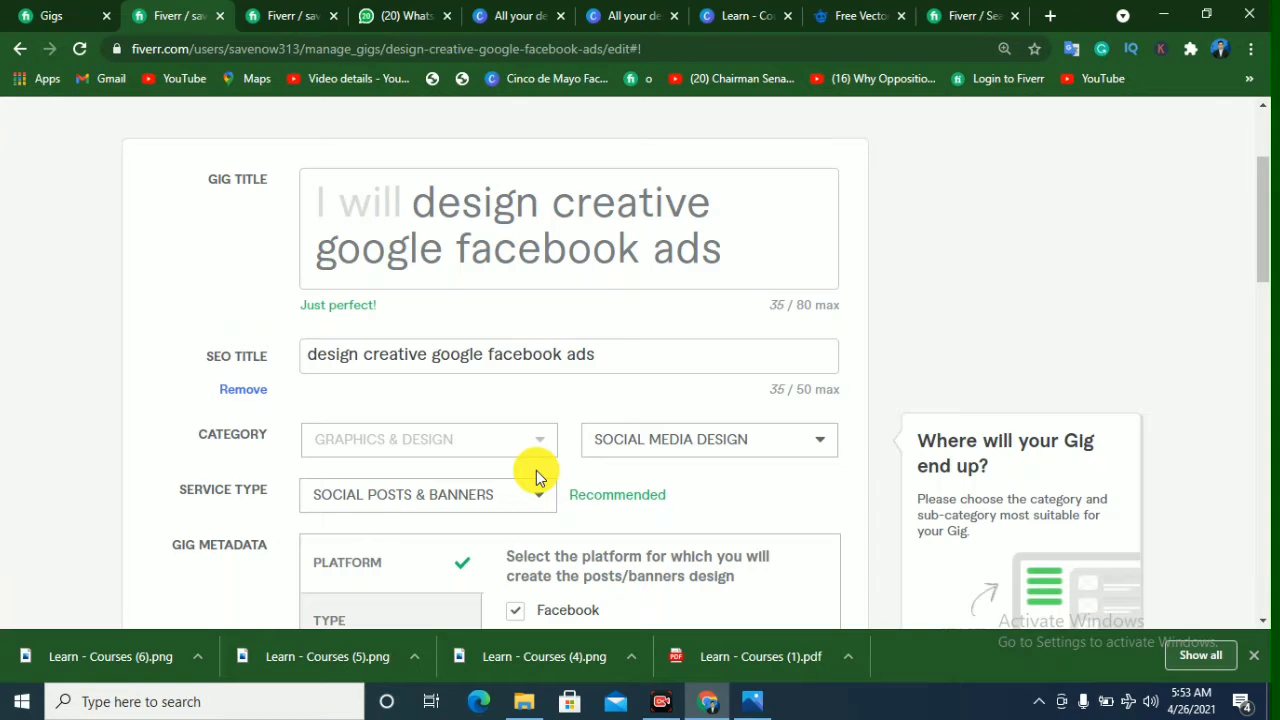
{"action": "scroll", "coordinate": [535, 477], "scroll_direction": "up", "scroll_amount": 2}
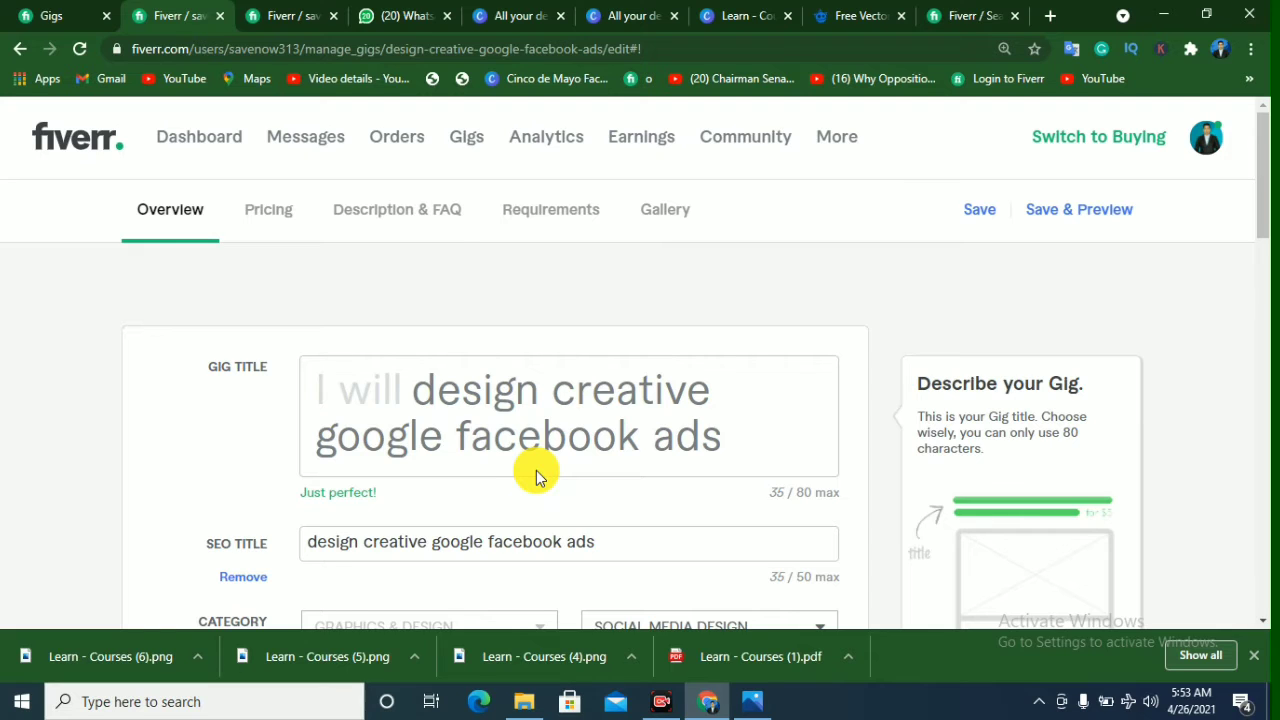
{"action": "left_click", "coordinate": [40, 16]}
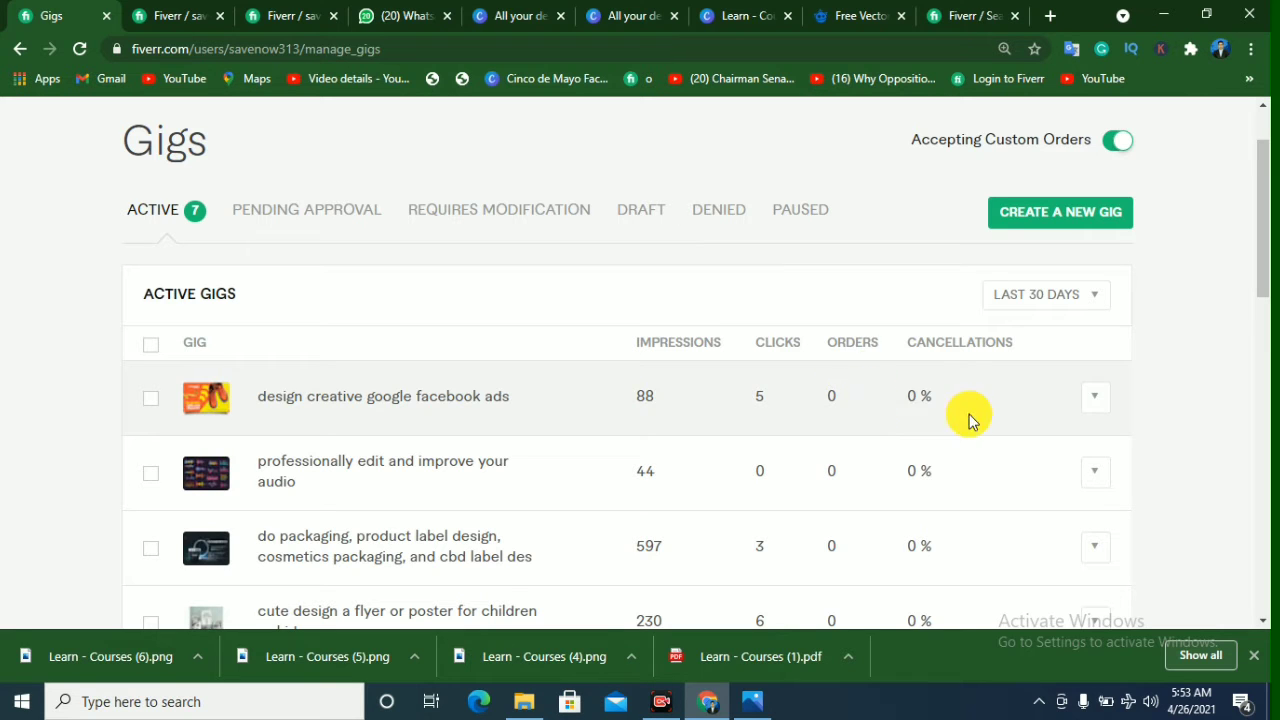
{"action": "left_click", "coordinate": [180, 15]}
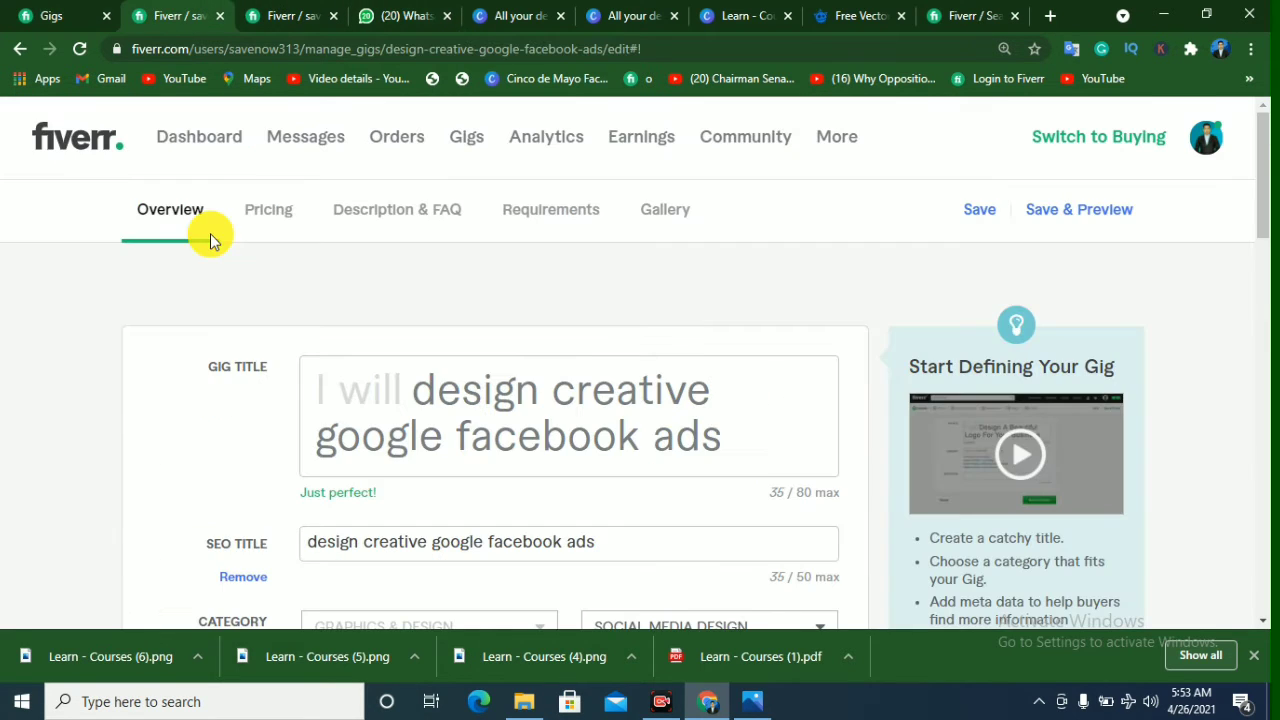
{"action": "mouse_move", "coordinate": [724, 528]}
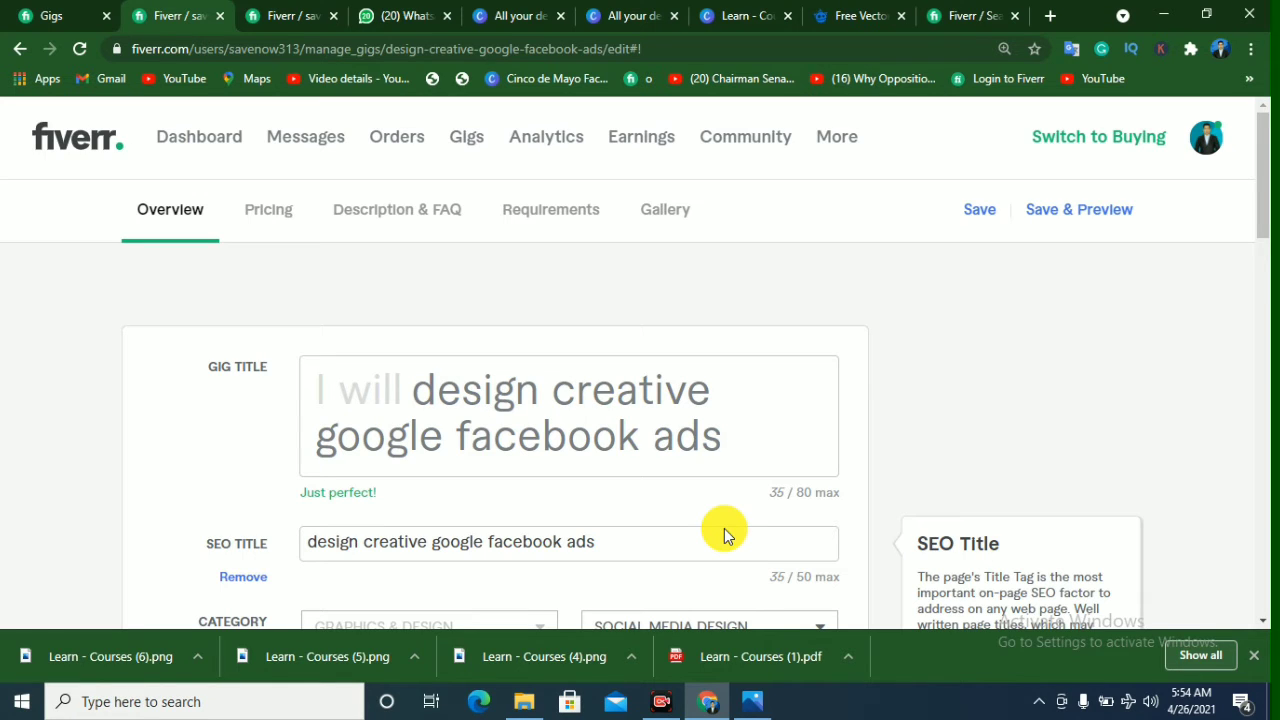
{"action": "mouse_move", "coordinate": [663, 491]}
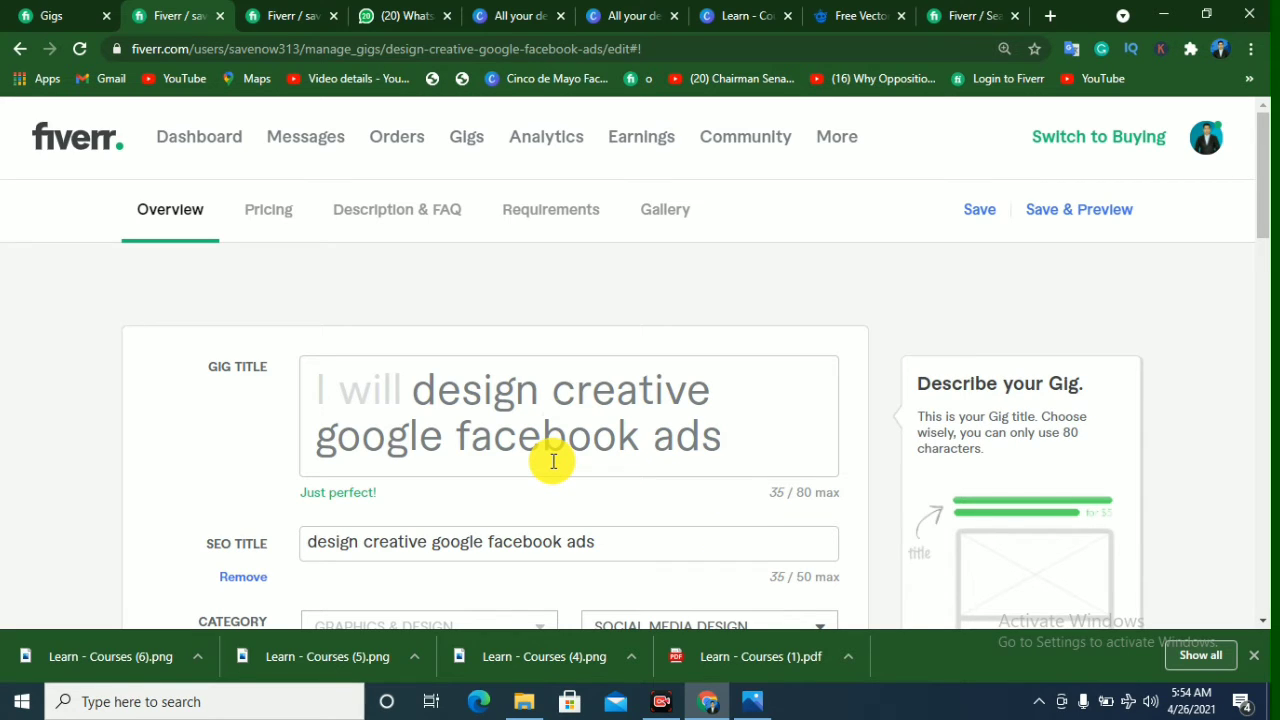
Step: Close the Seller Details filter and examine the competing gigs' titles and images in the "social media ads" results
{"action": "left_click", "coordinate": [962, 15]}
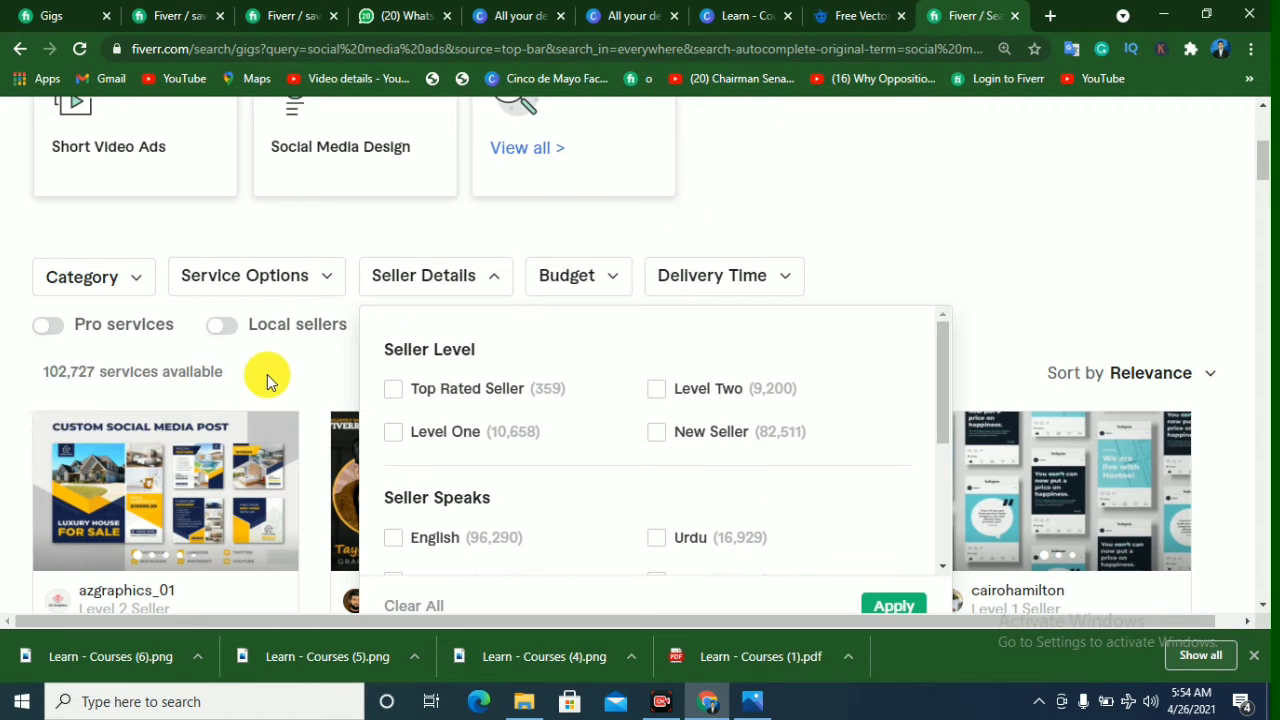
{"action": "left_click", "coordinate": [70, 380]}
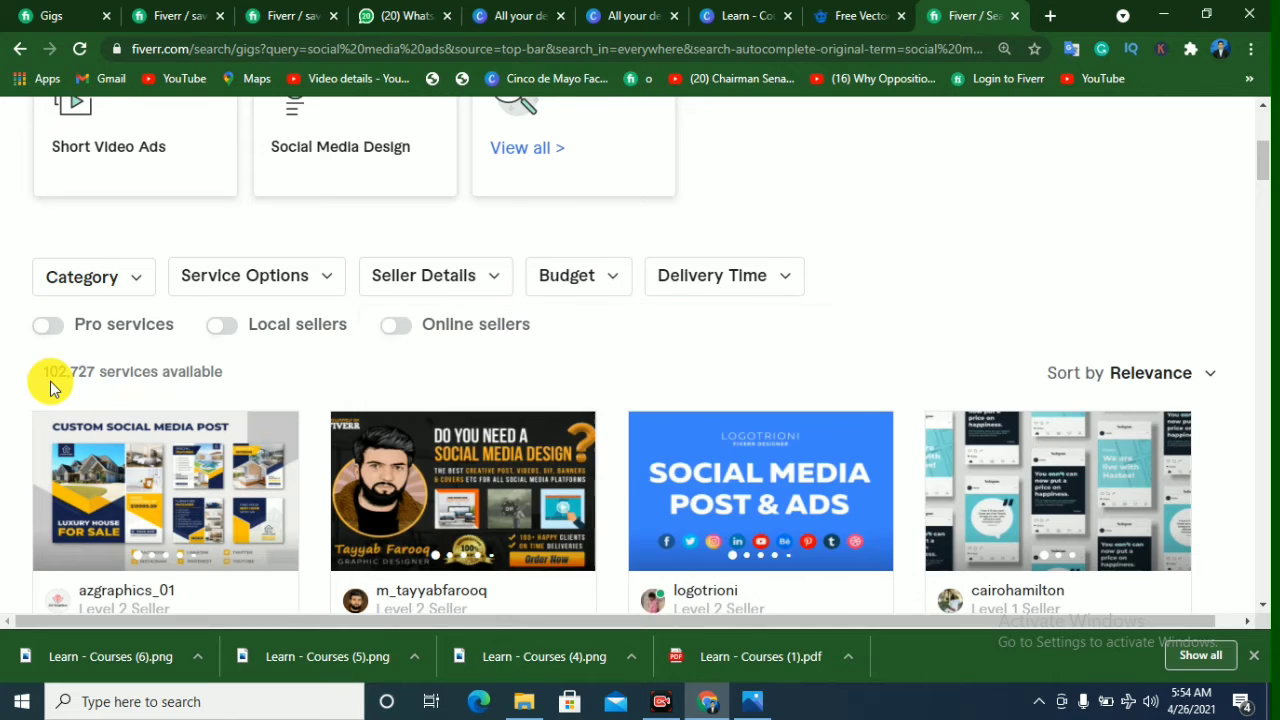
{"action": "scroll", "coordinate": [234, 384], "scroll_direction": "down", "scroll_amount": 1}
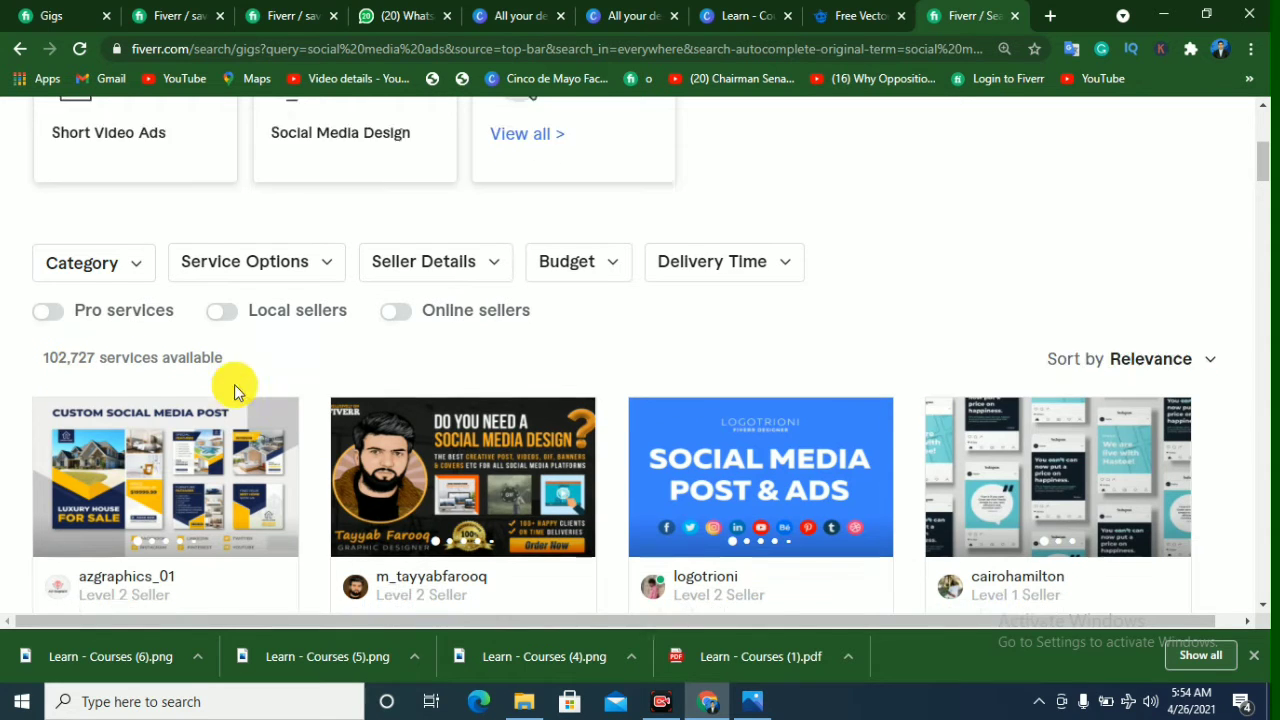
{"action": "scroll", "coordinate": [863, 394], "scroll_direction": "down", "scroll_amount": 1}
{"action": "scroll", "coordinate": [963, 466], "scroll_direction": "down", "scroll_amount": 2}
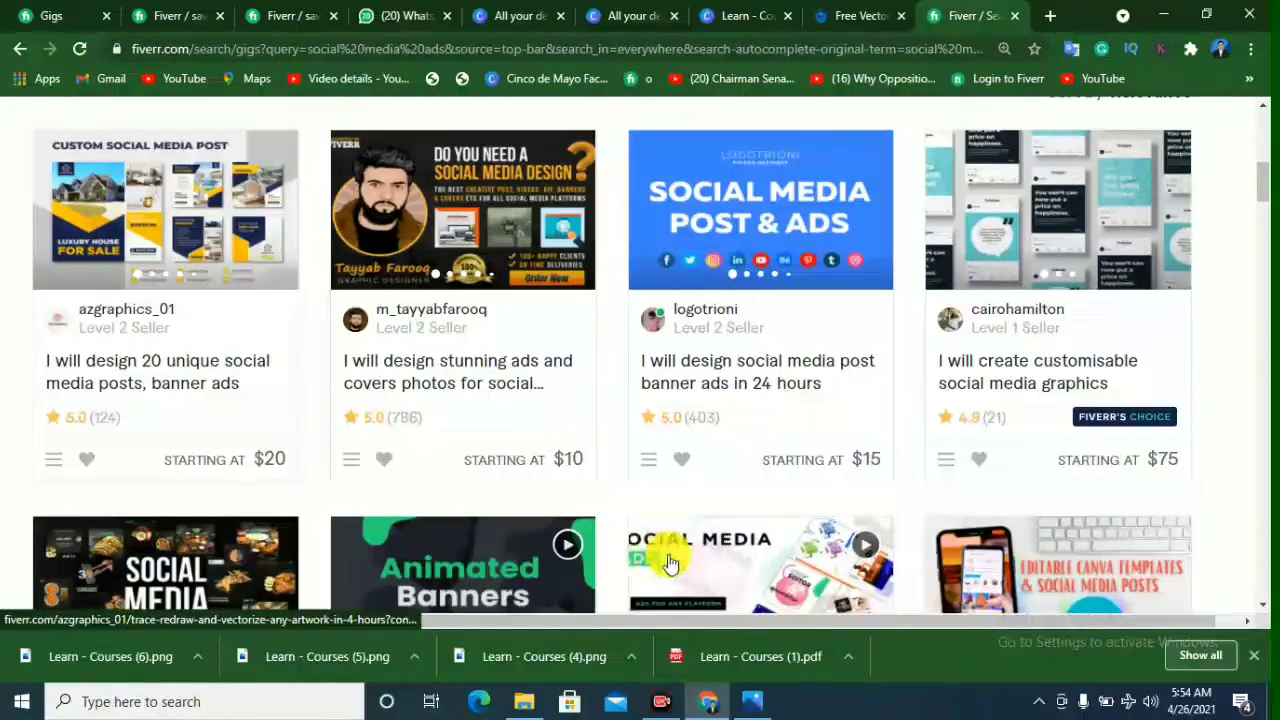
{"action": "scroll", "coordinate": [668, 563], "scroll_direction": "down", "scroll_amount": 2}
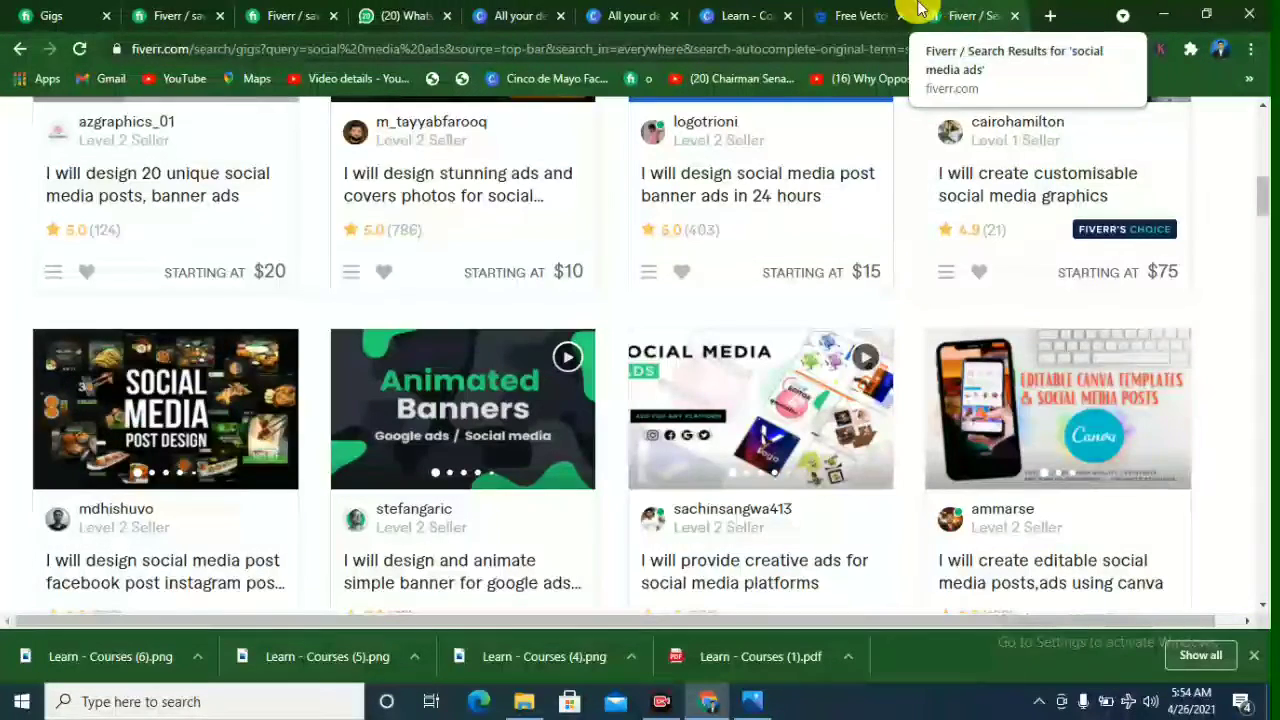
Step: Compare the title and SEO title on the gig's edit page with the gig's entry in the active gigs list
{"action": "left_click", "coordinate": [175, 12]}
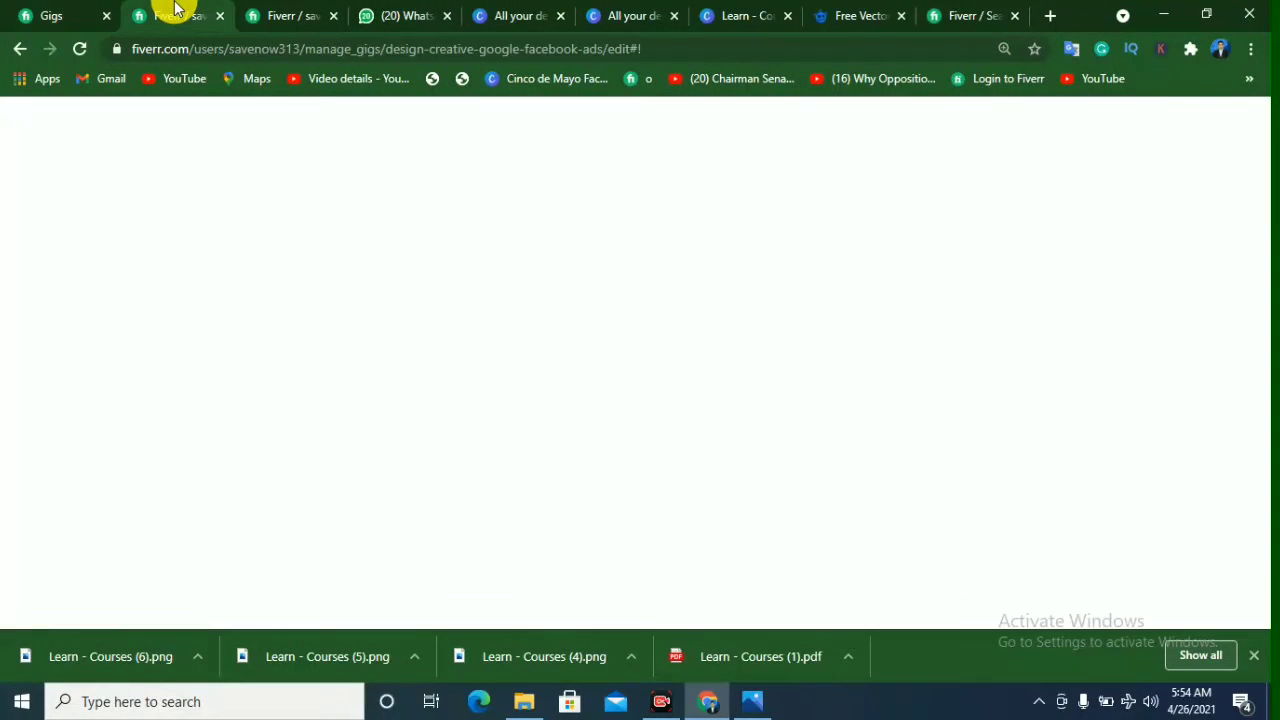
{"action": "scroll", "coordinate": [496, 384], "scroll_direction": "down", "scroll_amount": 2}
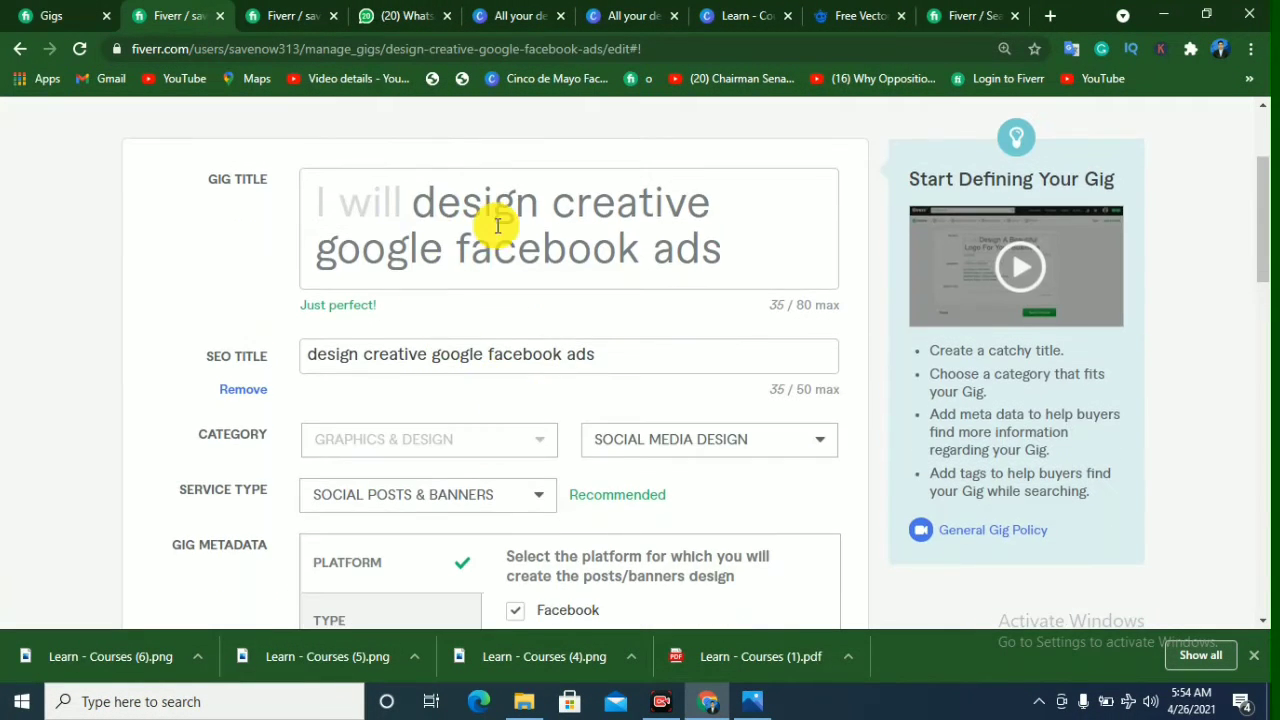
{"action": "left_click", "coordinate": [551, 206]}
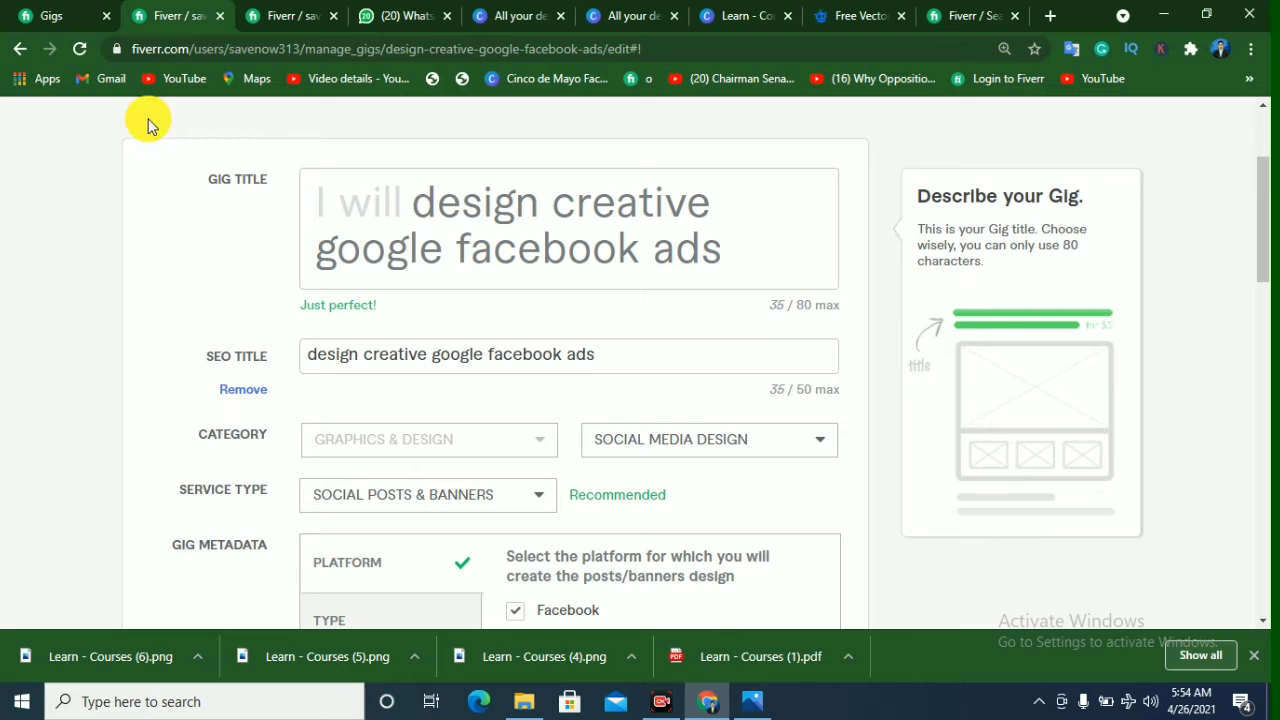
{"action": "left_click", "coordinate": [50, 14]}
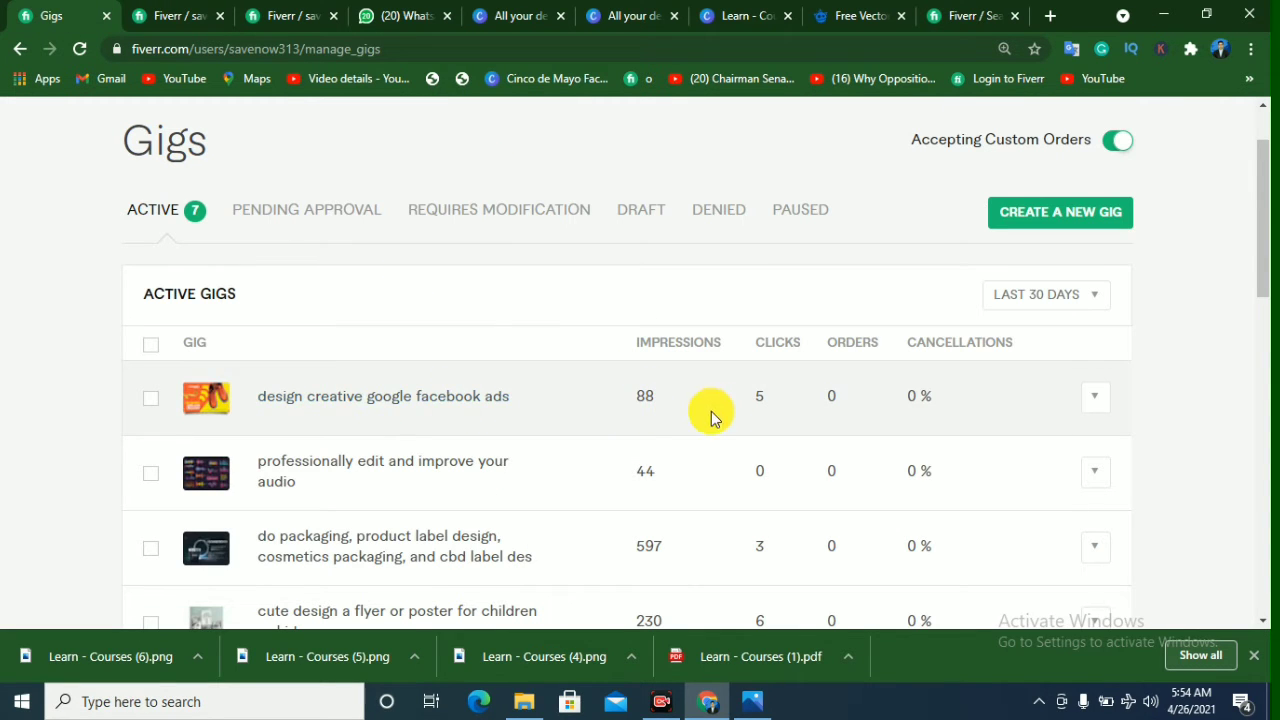
{"action": "left_click", "coordinate": [180, 14]}
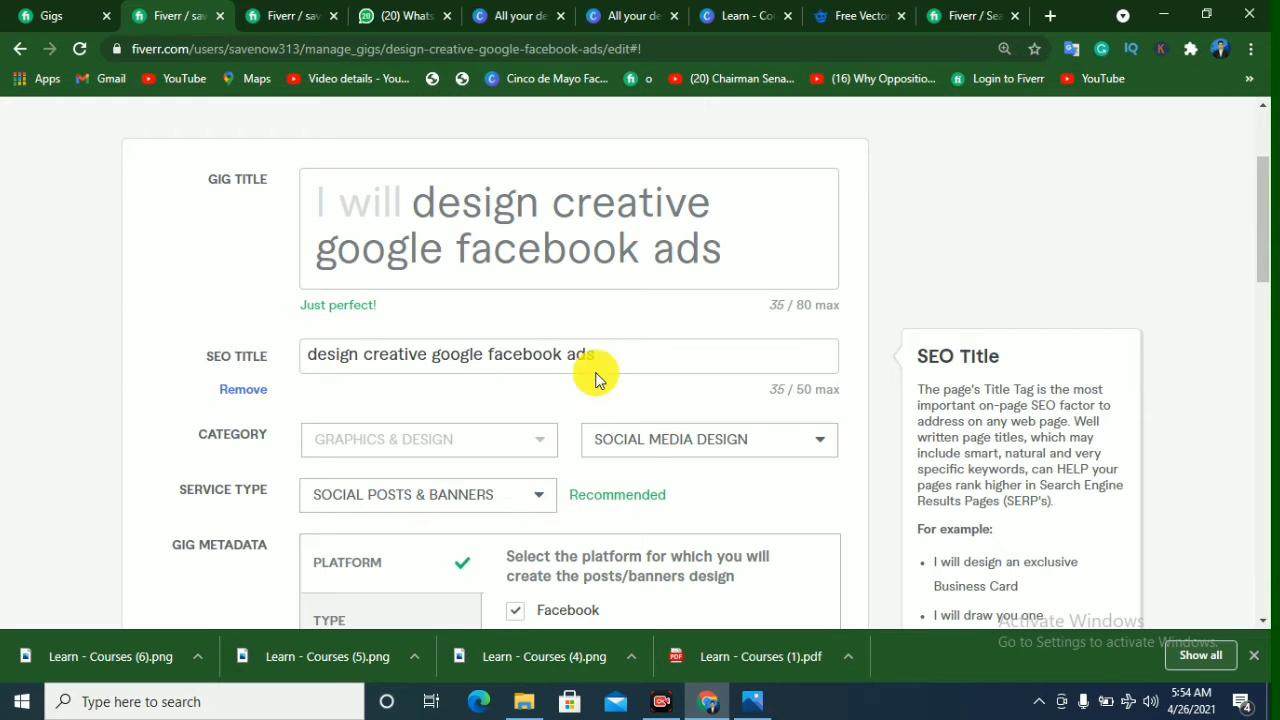
{"action": "scroll", "coordinate": [425, 388], "scroll_direction": "down", "scroll_amount": 2}
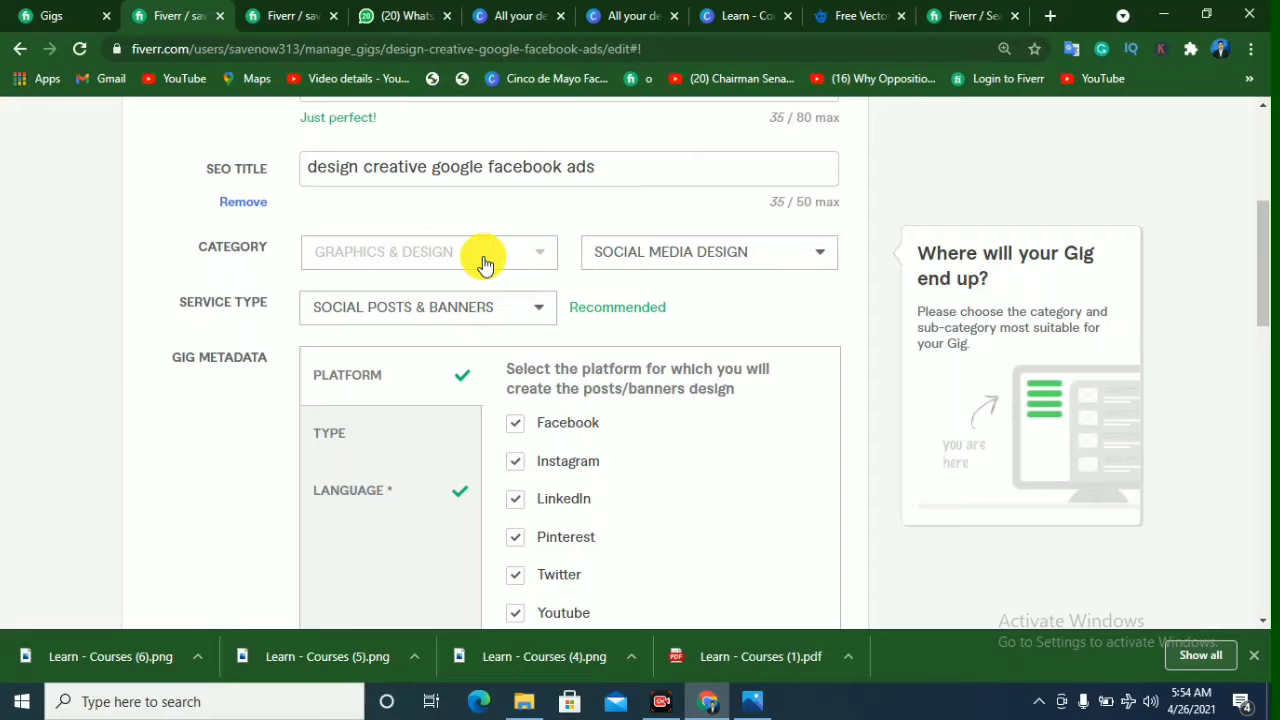
Step: Examine the available service types and subcategories, keeping Social Posts & Banners and Social Media Design selected
{"action": "left_click", "coordinate": [503, 316]}
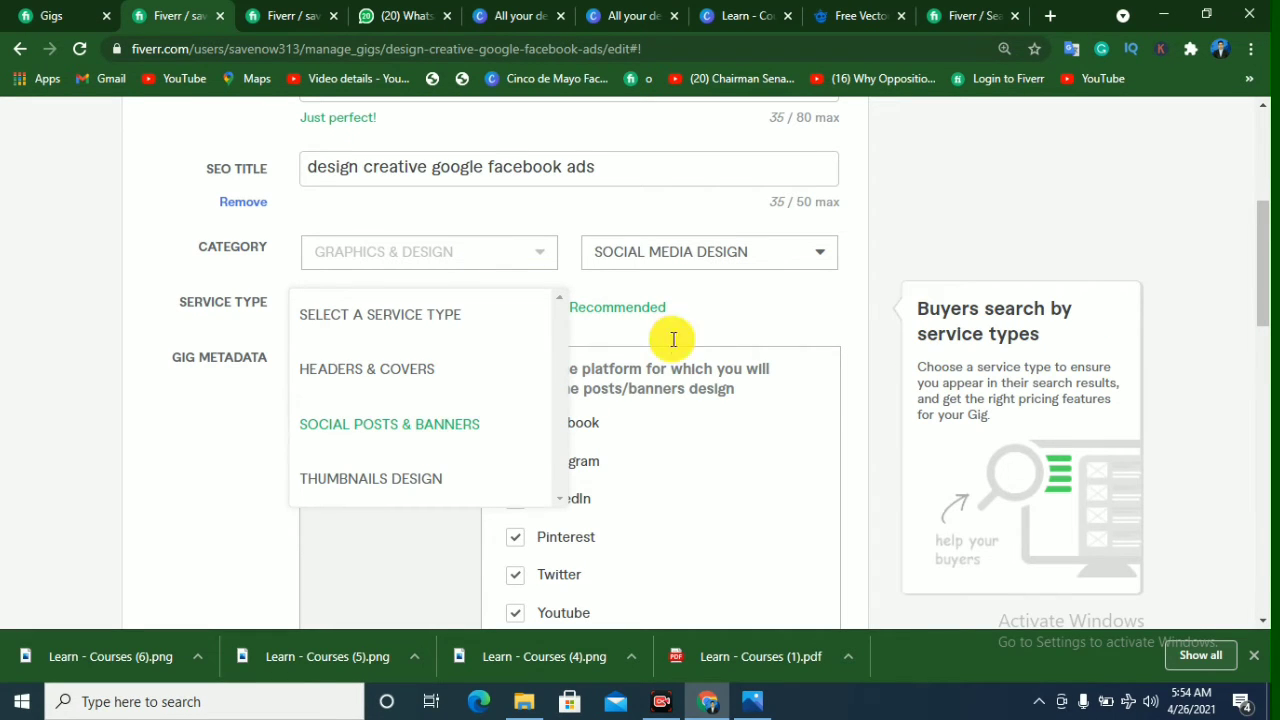
{"action": "left_click", "coordinate": [680, 254]}
{"action": "left_click", "coordinate": [447, 323]}
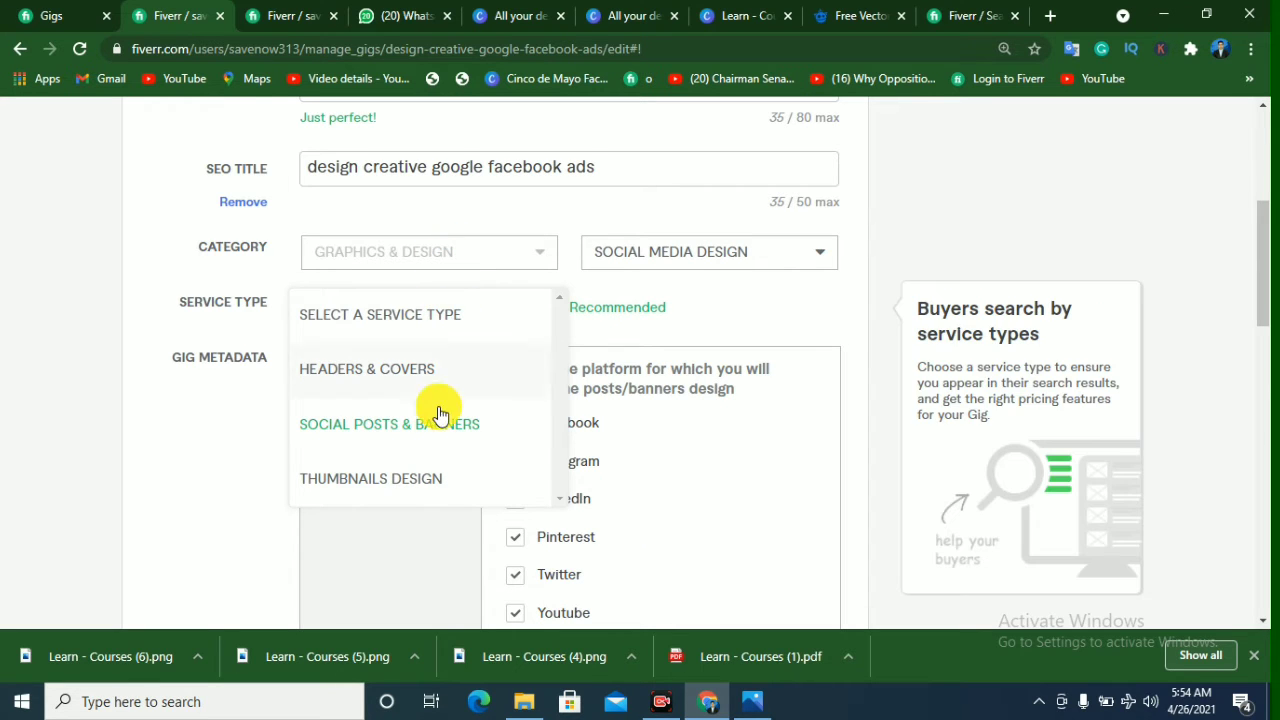
{"action": "left_click", "coordinate": [682, 318]}
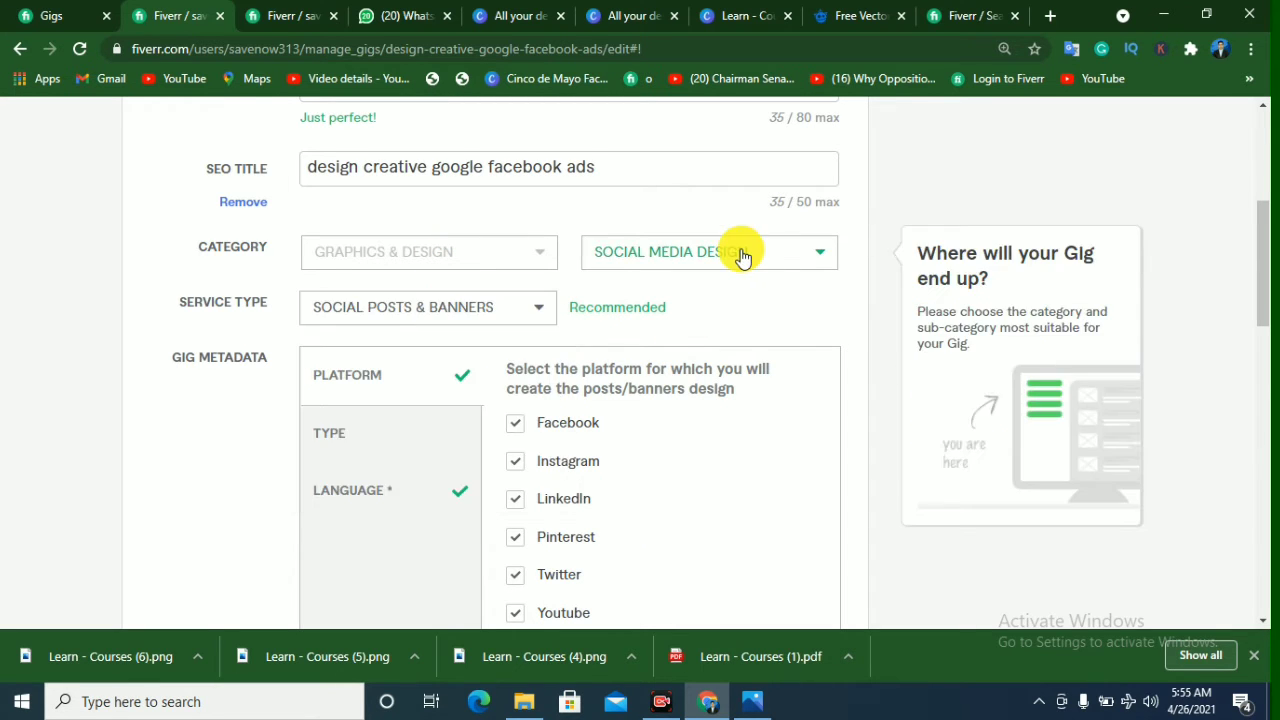
{"action": "left_click", "coordinate": [743, 256]}
{"action": "left_click", "coordinate": [741, 258]}
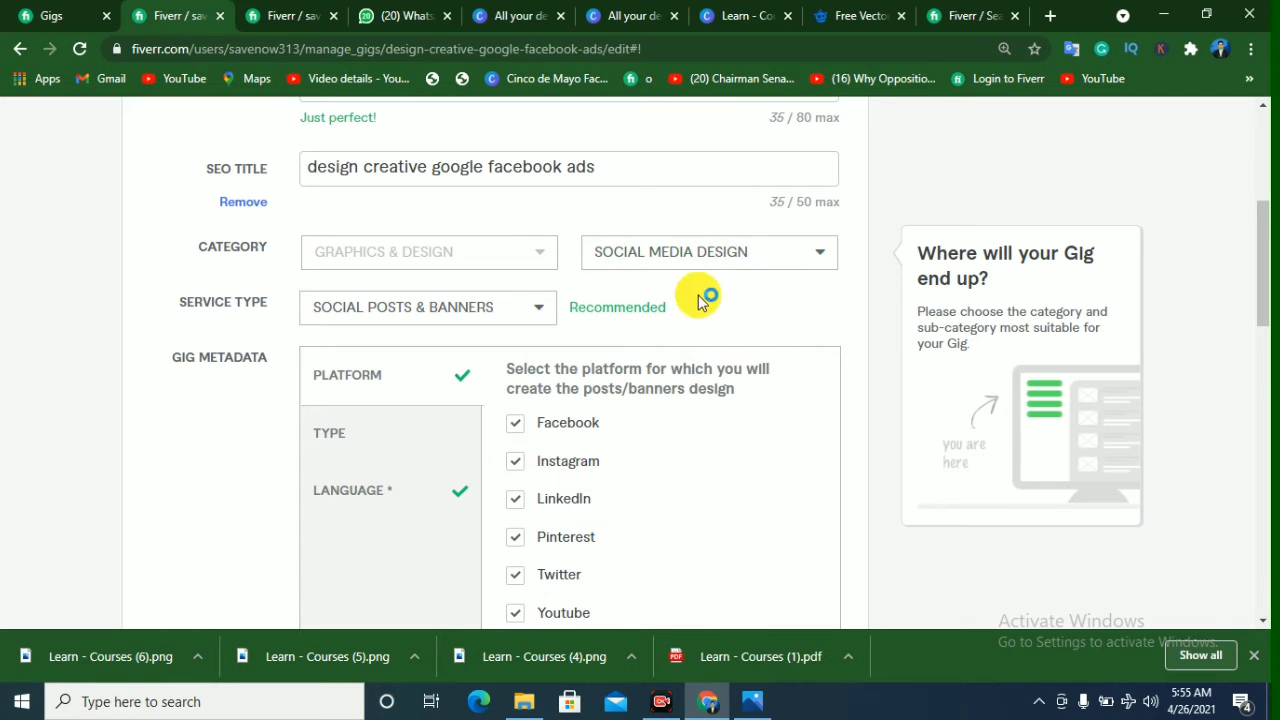
{"action": "left_click", "coordinate": [744, 256]}
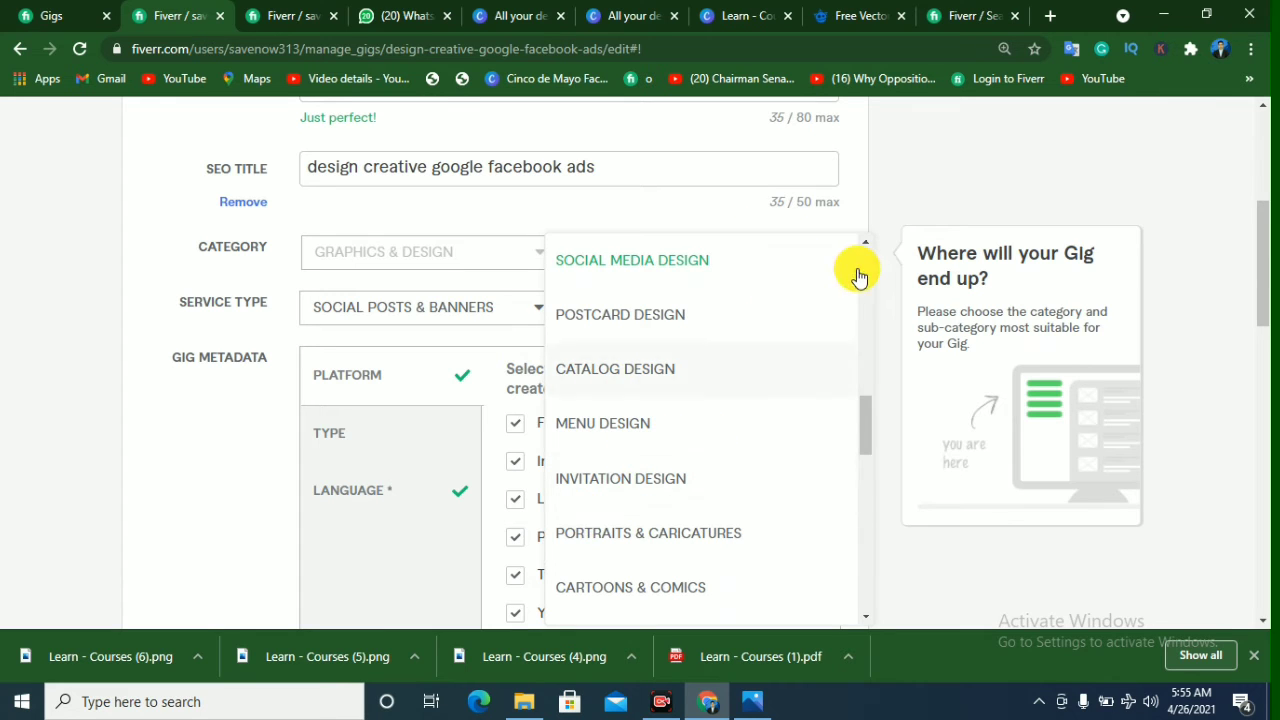
{"action": "left_click", "coordinate": [675, 264]}
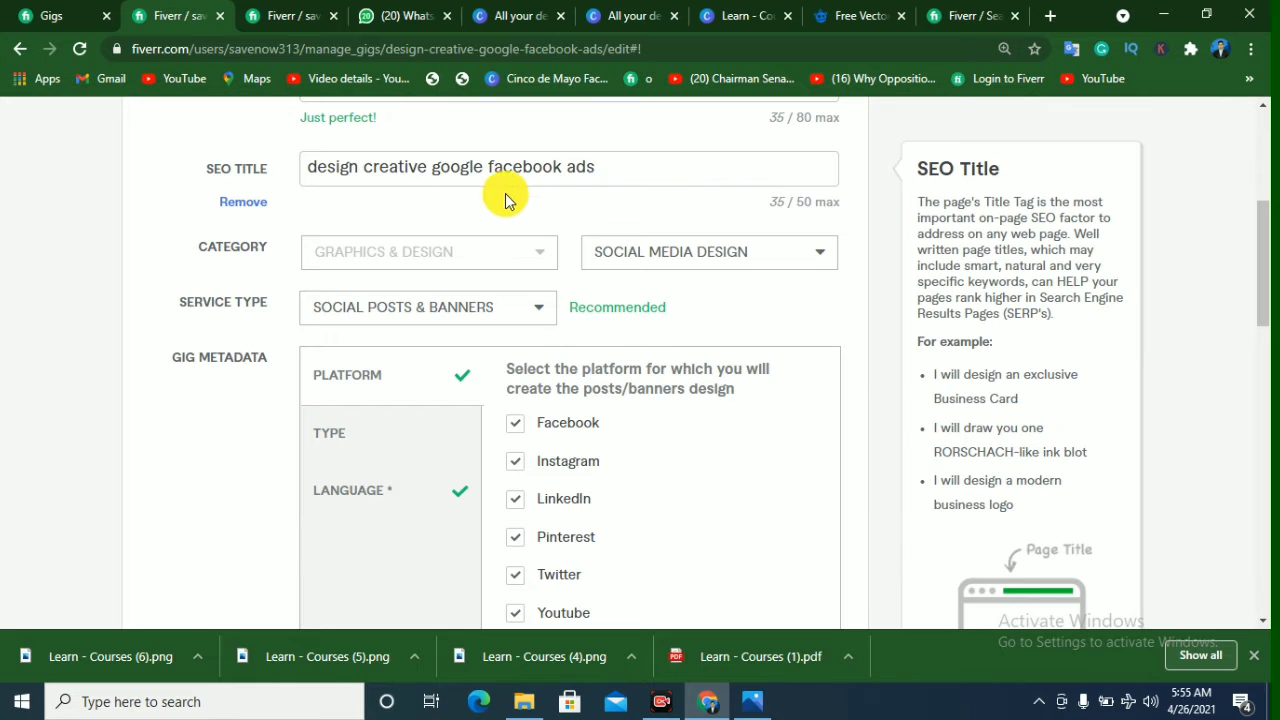
Step: Deselect the Instagram and LinkedIn platforms in the gig metadata, leaving Facebook selected
{"action": "scroll", "coordinate": [230, 303], "scroll_direction": "down", "scroll_amount": 1}
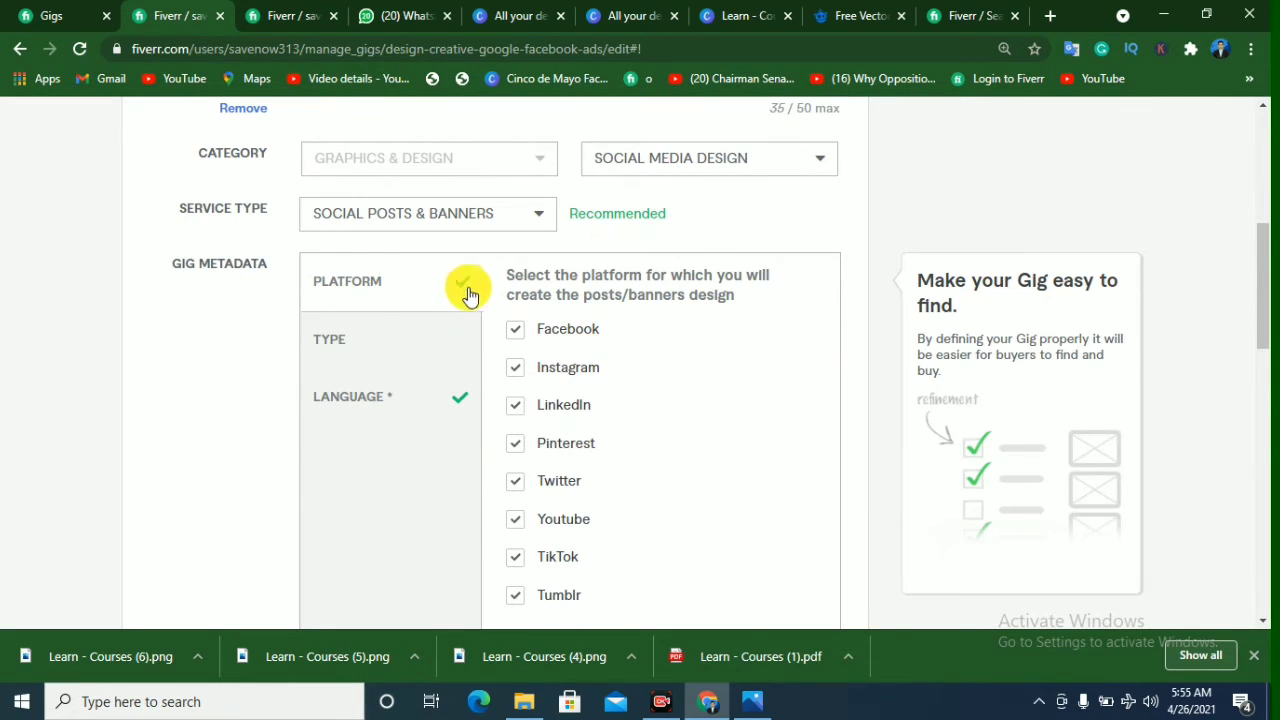
{"action": "left_click", "coordinate": [515, 329]}
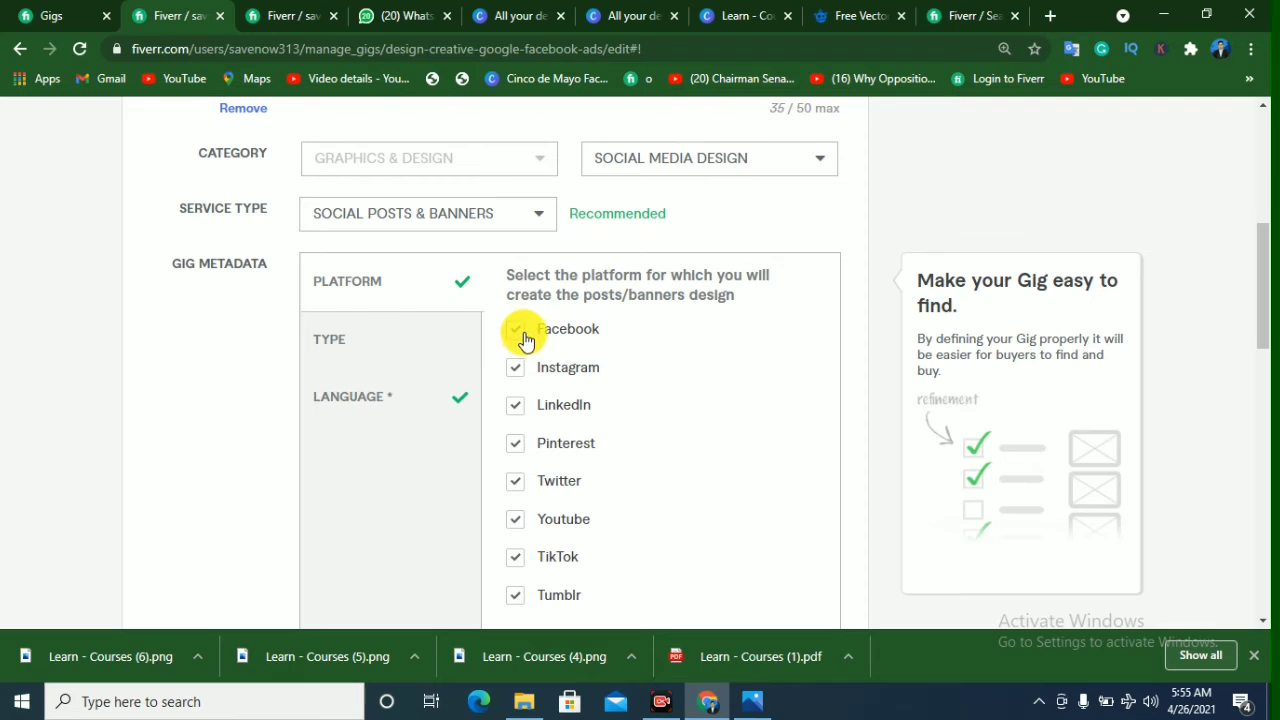
{"action": "left_click", "coordinate": [516, 407]}
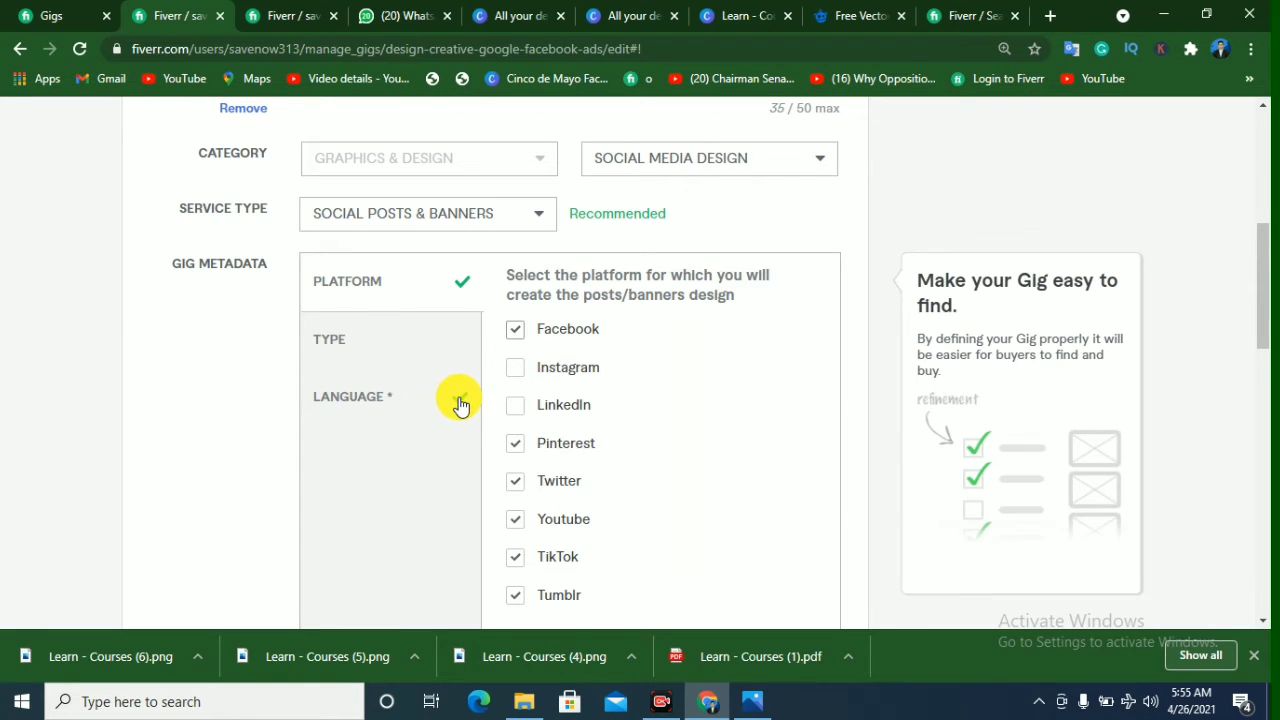
Step: Review the post language options in the gig metadata, keeping English selected
{"action": "left_click", "coordinate": [460, 405]}
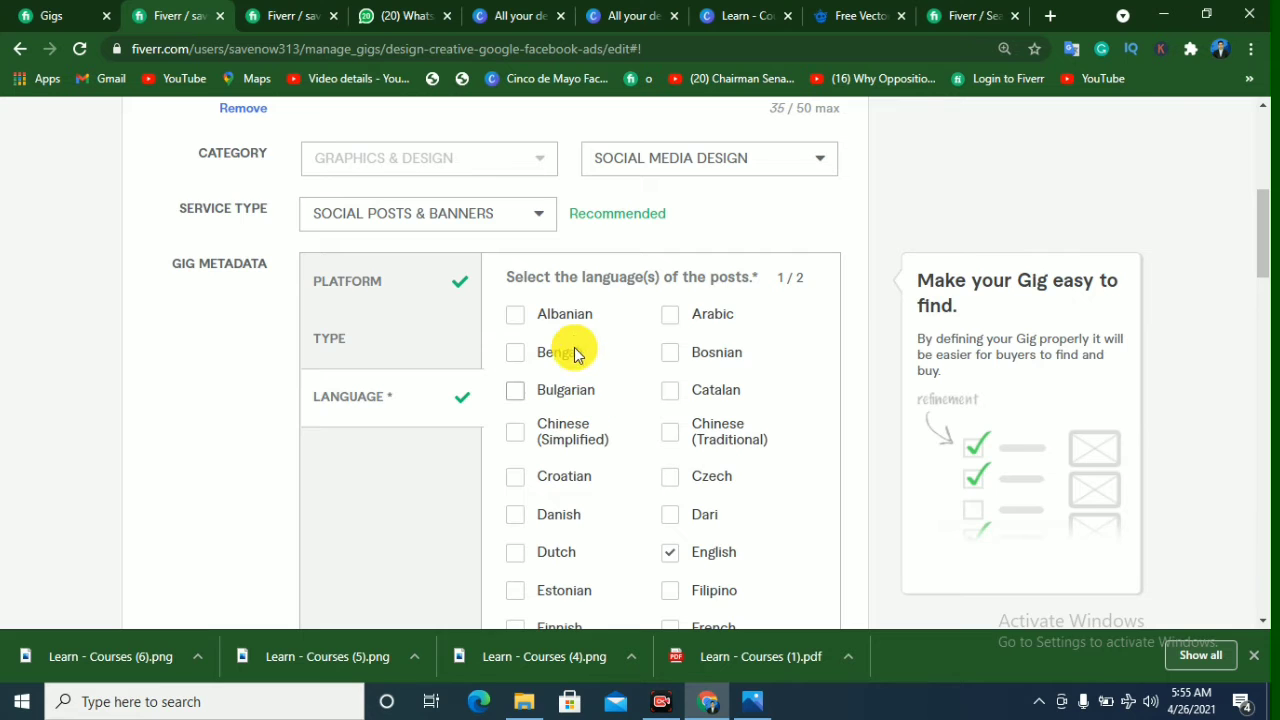
{"action": "scroll", "coordinate": [586, 378], "scroll_direction": "up", "scroll_amount": 2}
{"action": "scroll", "coordinate": [578, 447], "scroll_direction": "down", "scroll_amount": 2}
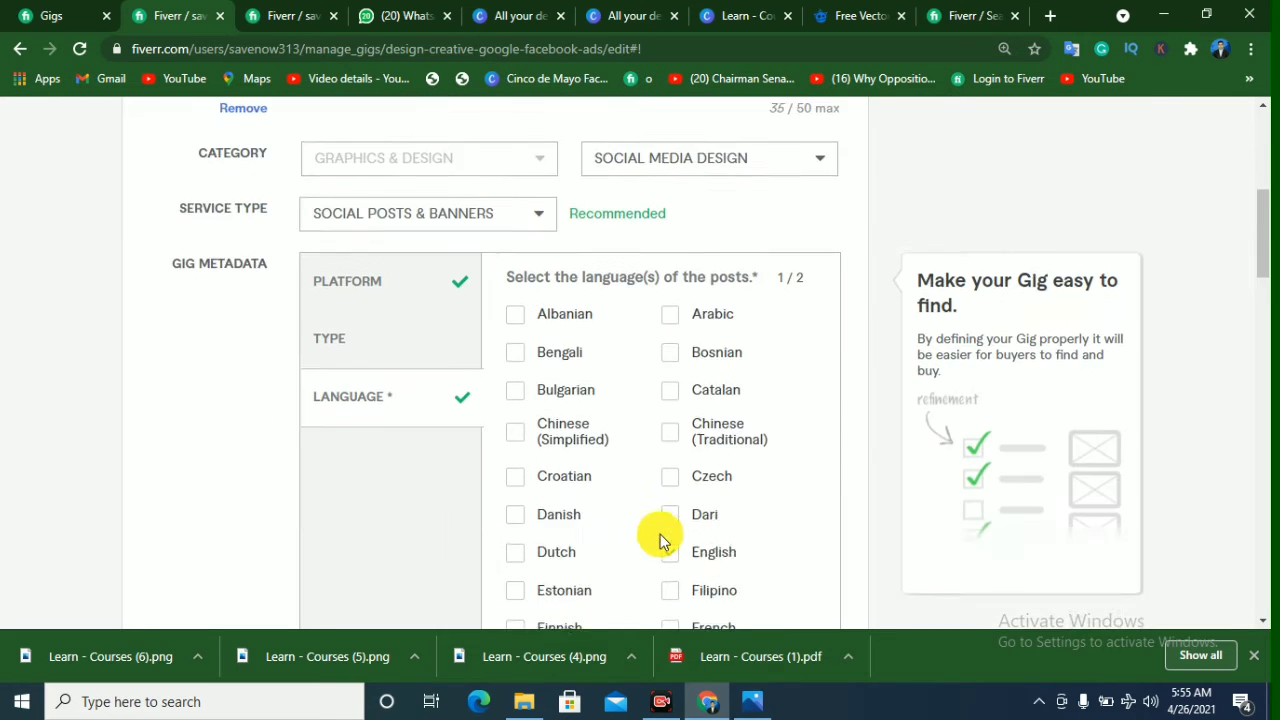
{"action": "left_click", "coordinate": [662, 542]}
{"action": "scroll", "coordinate": [652, 534], "scroll_direction": "down", "scroll_amount": 1}
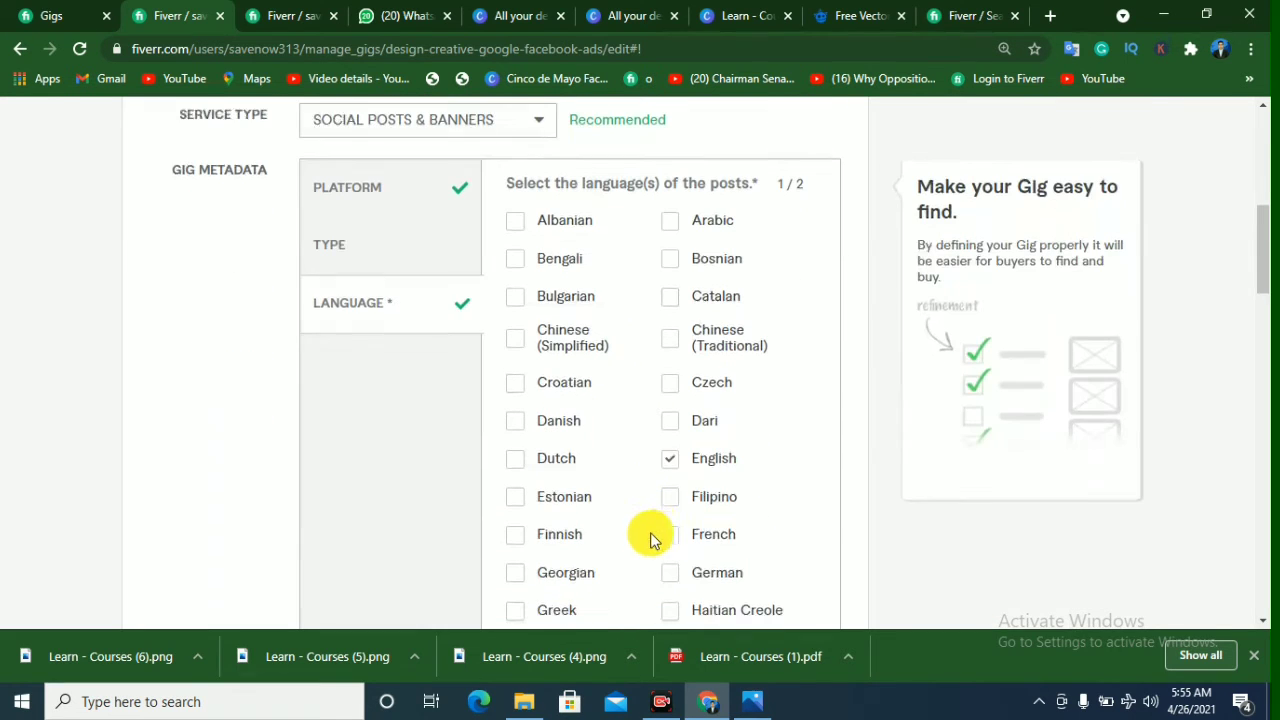
Step: Reselect Instagram and LinkedIn among the gig metadata platforms
{"action": "left_click", "coordinate": [380, 206]}
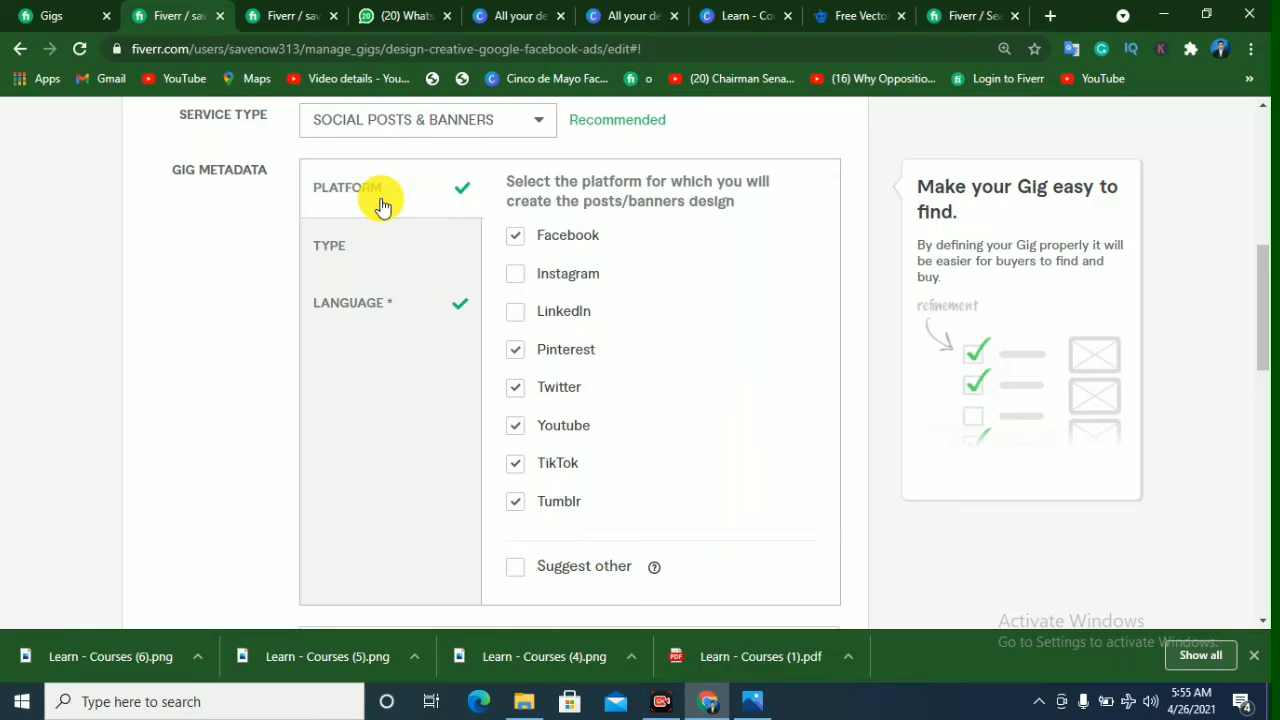
{"action": "left_click", "coordinate": [518, 275]}
{"action": "left_click", "coordinate": [516, 314]}
Step: Add "Socail media ads" as a search tag for the gig
{"action": "scroll", "coordinate": [677, 325], "scroll_direction": "down", "scroll_amount": 3}
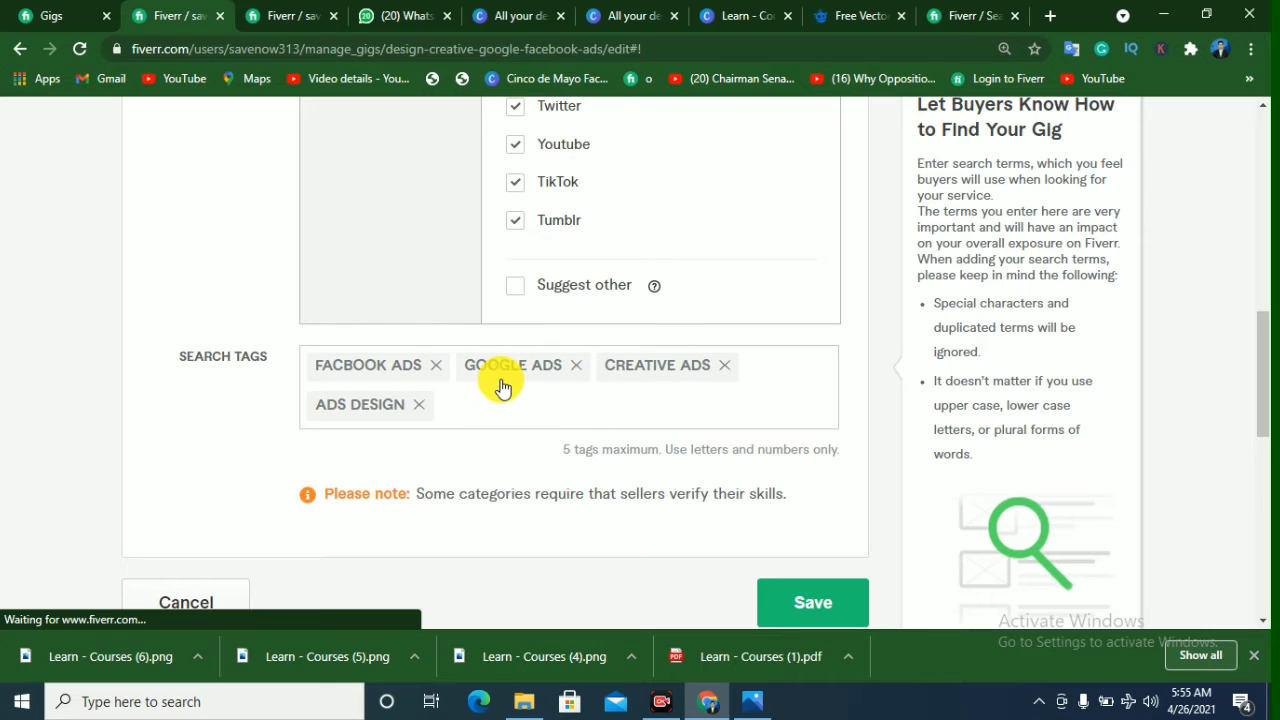
{"action": "left_click", "coordinate": [510, 403]}
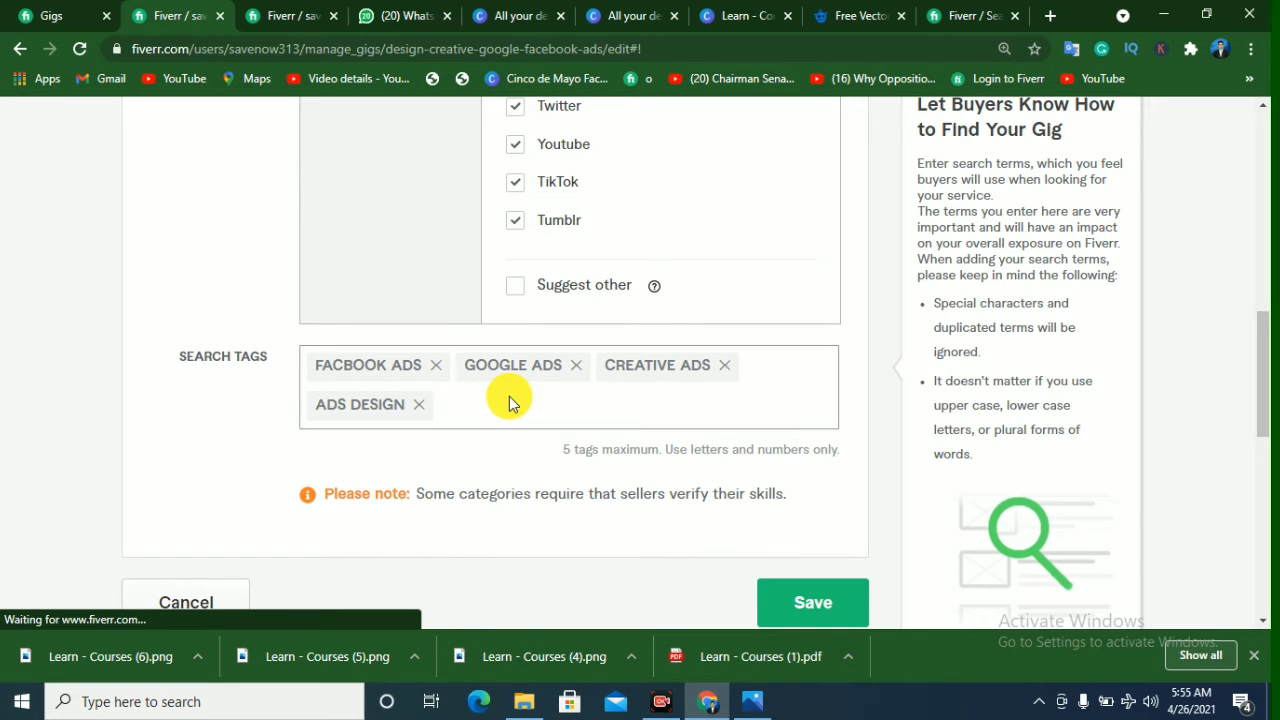
{"action": "type", "text": "Socail media"}
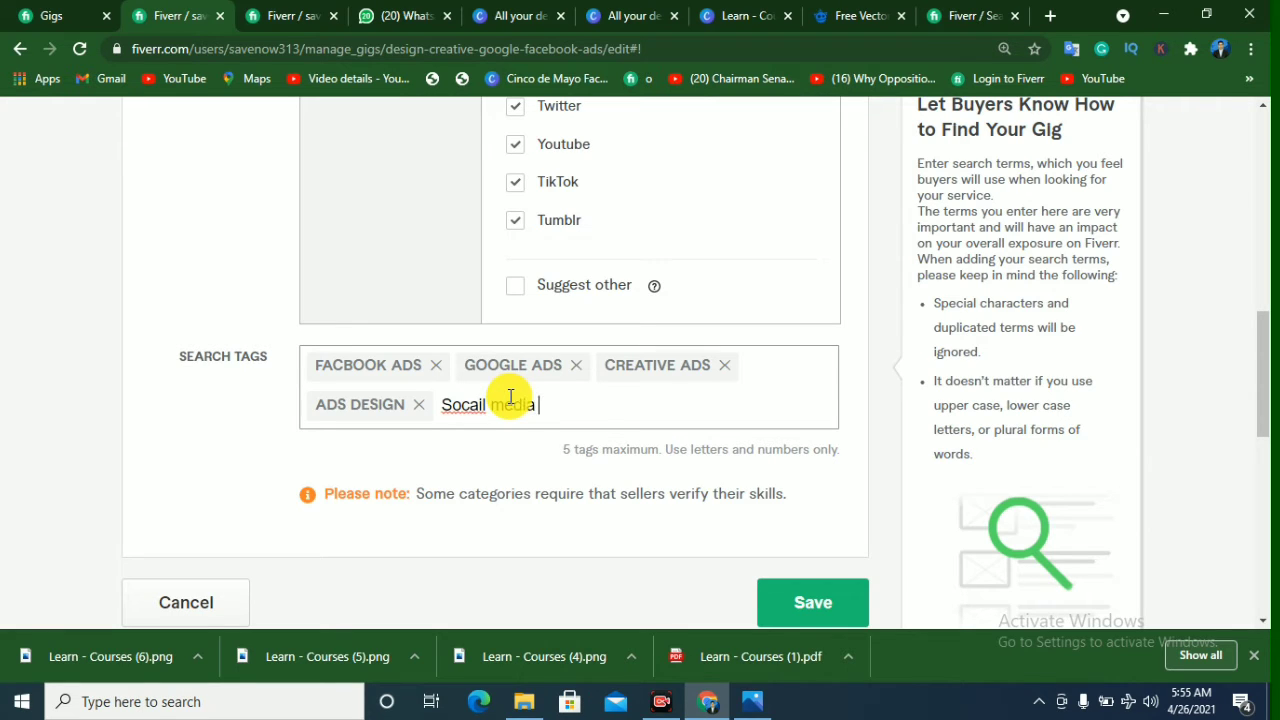
{"action": "type", "text": " ads"}
{"action": "key", "text": "Return"}
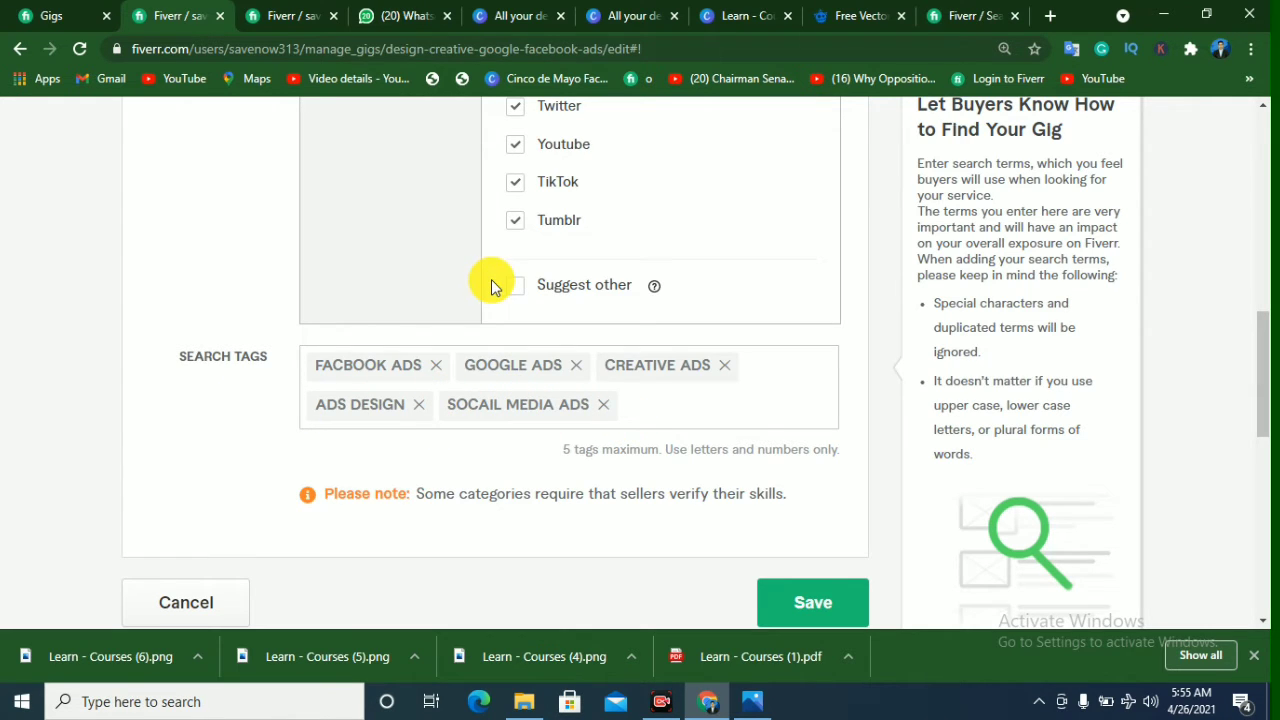
Step: Return to the "social media ads" search results and compare the competing gigs' titles and starting prices
{"action": "left_click", "coordinate": [990, 15]}
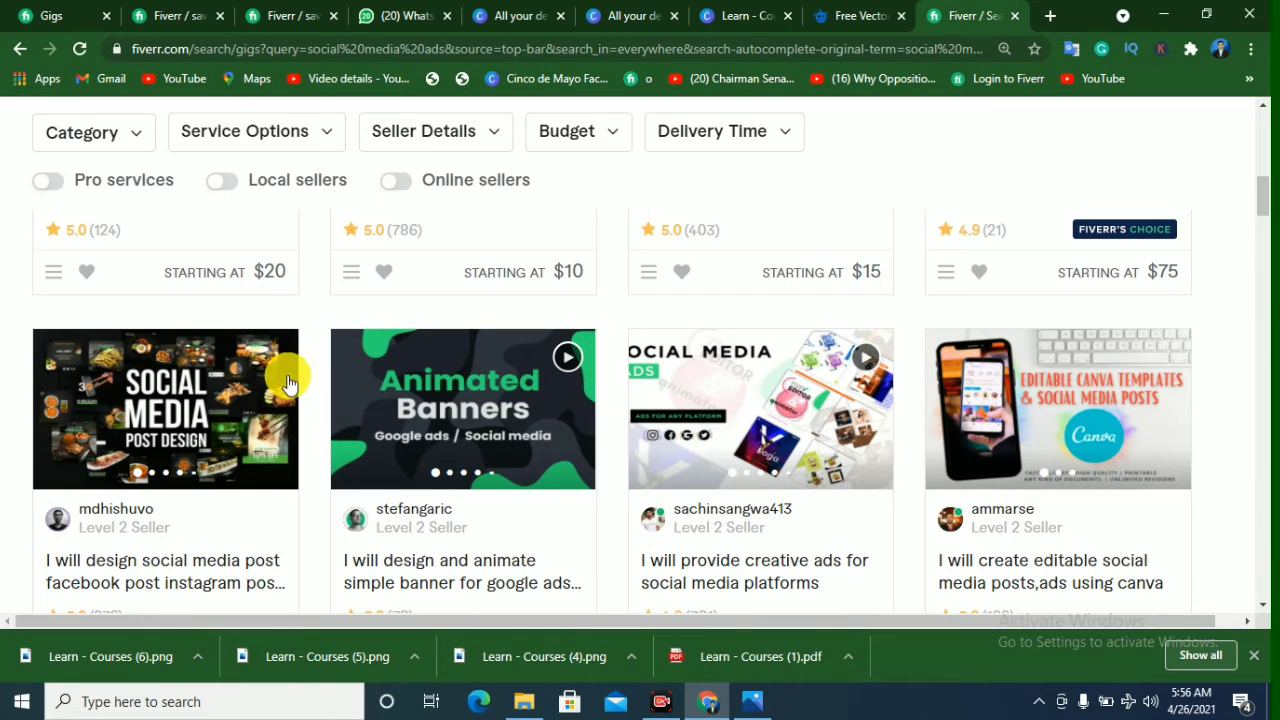
{"action": "scroll", "coordinate": [423, 284], "scroll_direction": "up", "scroll_amount": 2}
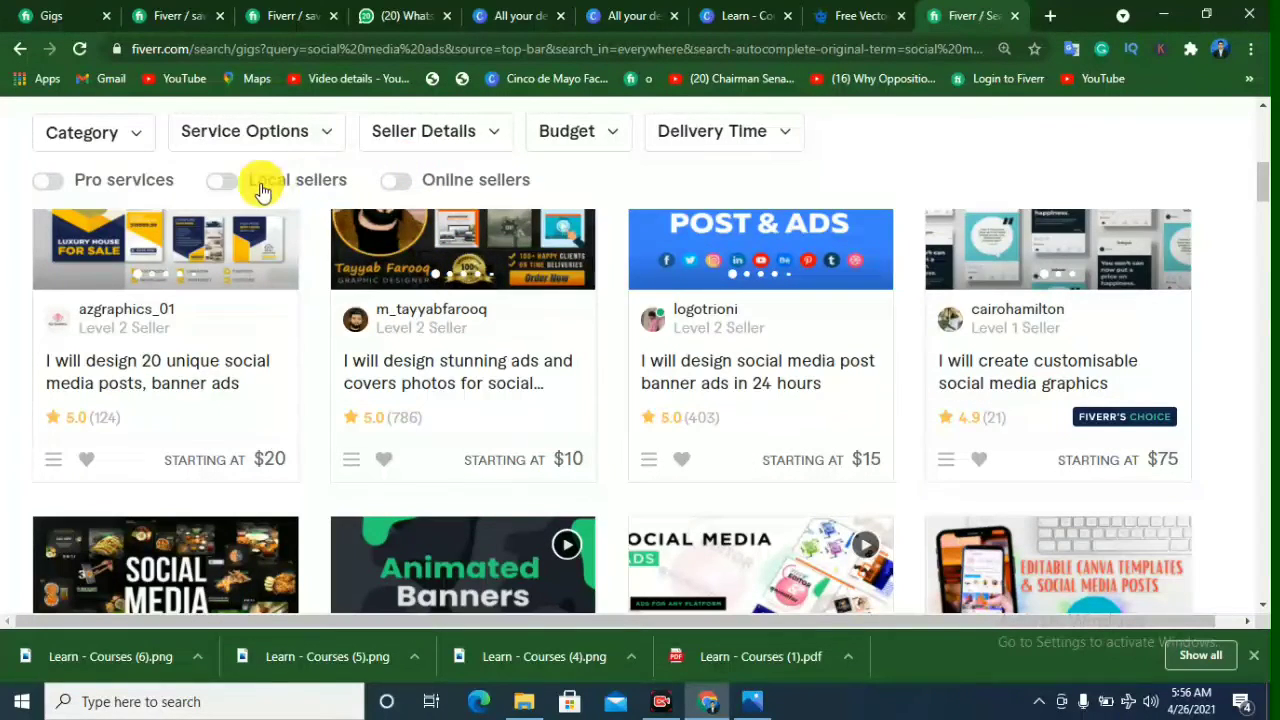
{"action": "left_click", "coordinate": [512, 238]}
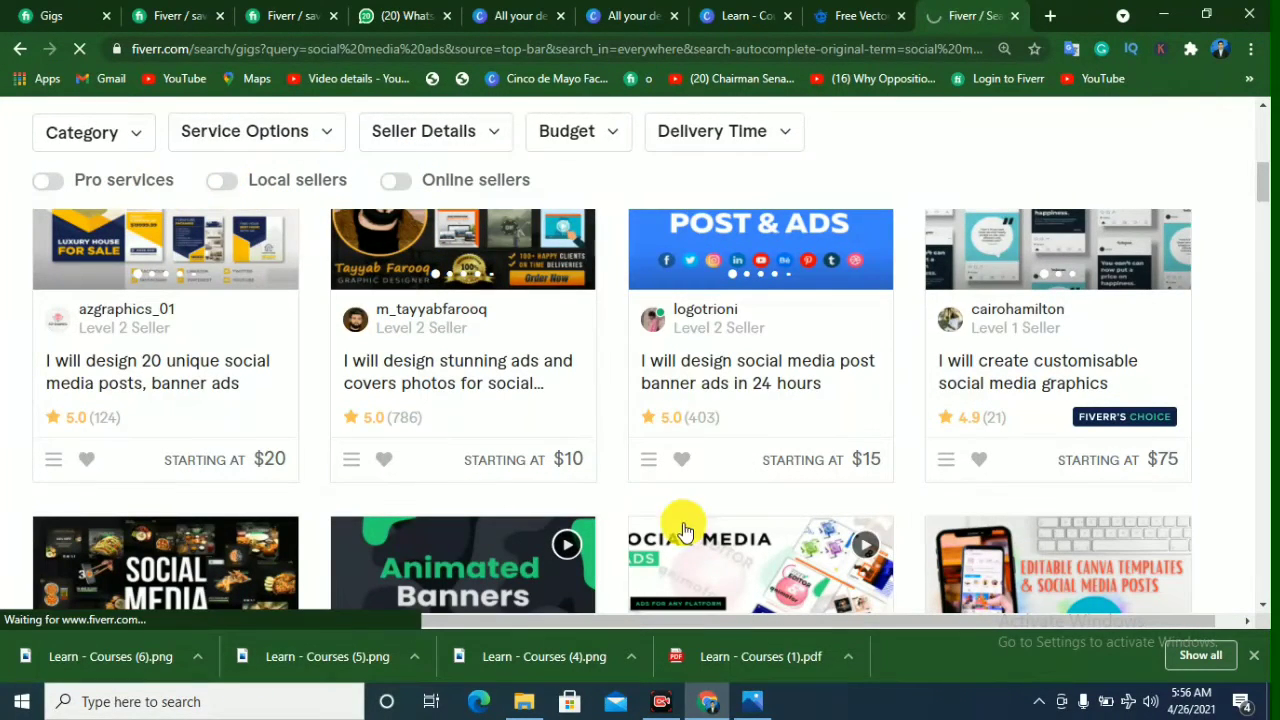
{"action": "scroll", "coordinate": [760, 510], "scroll_direction": "down", "scroll_amount": 2}
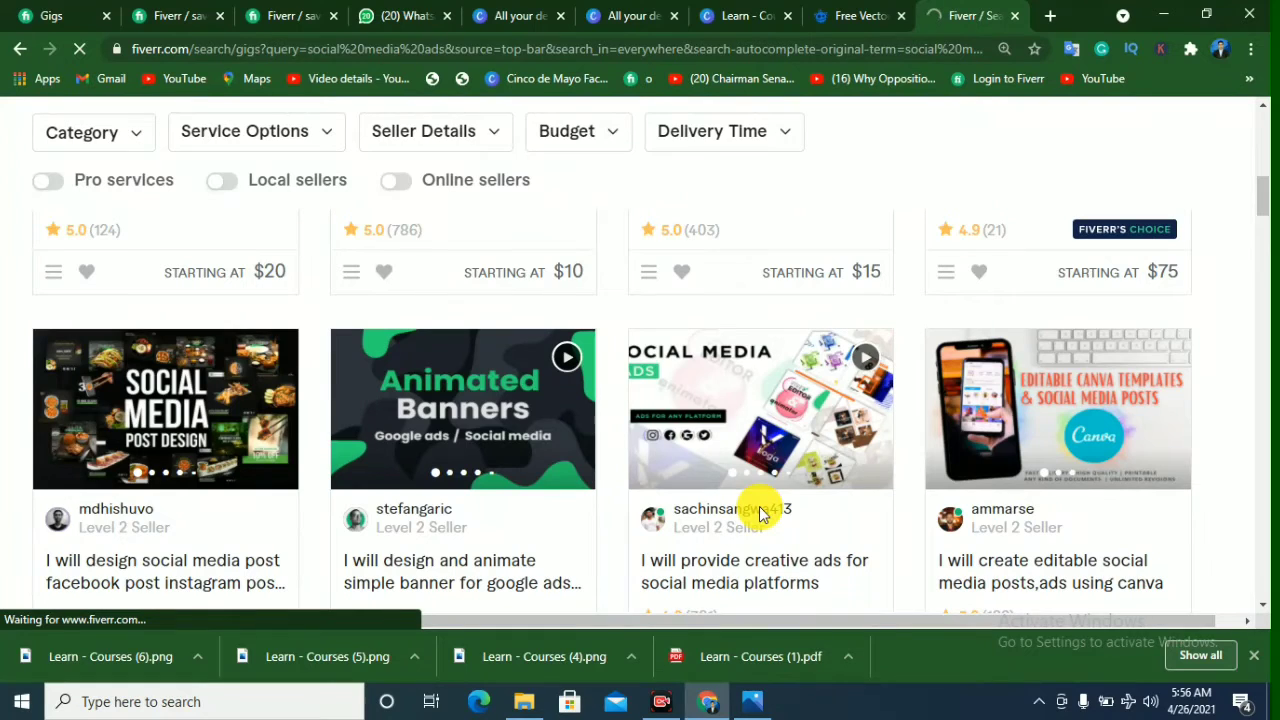
Step: Open the gig's Scope & Pricing section and review the Basic, Standard and Premium packages and the package title guidance
{"action": "left_click", "coordinate": [185, 12]}
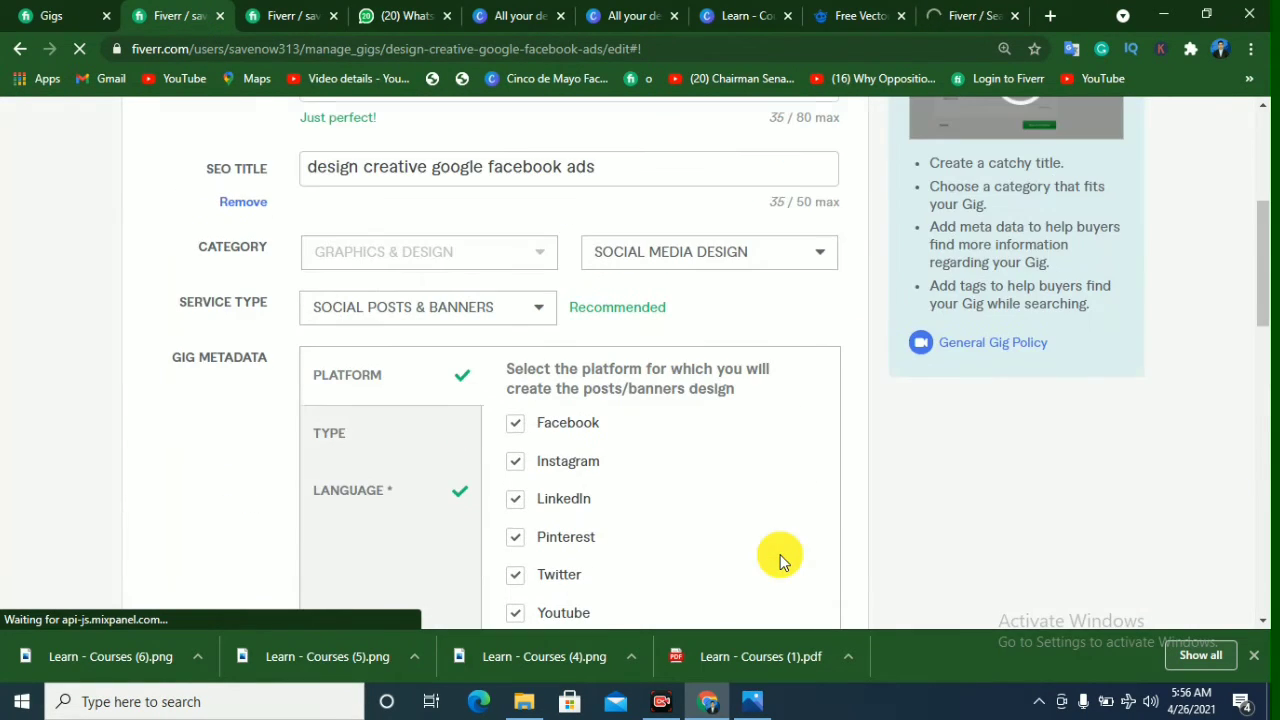
{"action": "scroll", "coordinate": [609, 400], "scroll_direction": "up", "scroll_amount": 4}
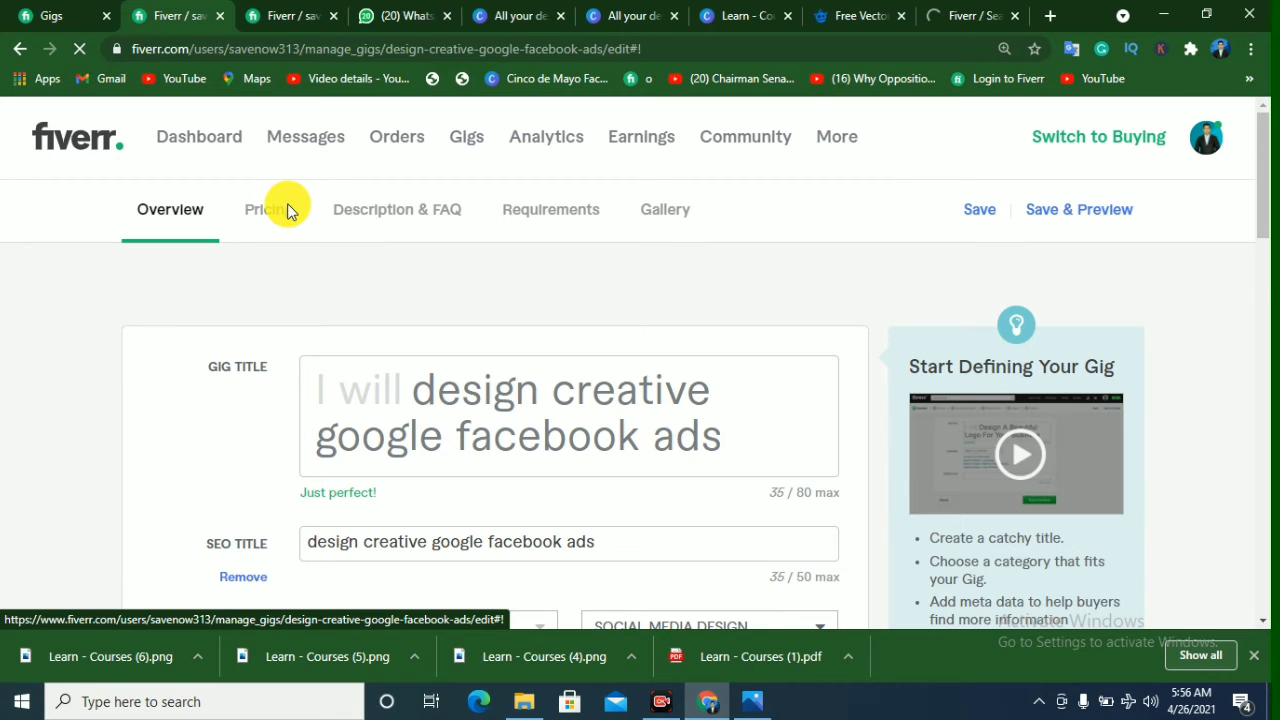
{"action": "left_click", "coordinate": [287, 203]}
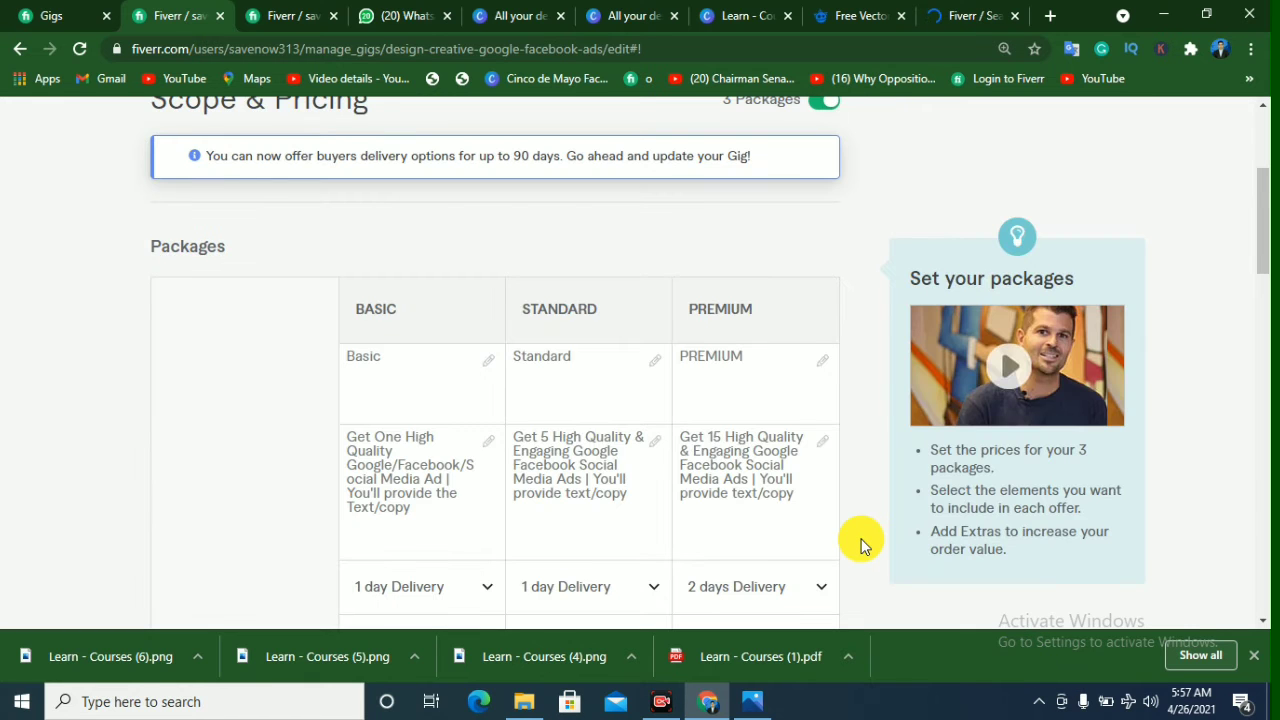
{"action": "scroll", "coordinate": [864, 545], "scroll_direction": "up", "scroll_amount": 2}
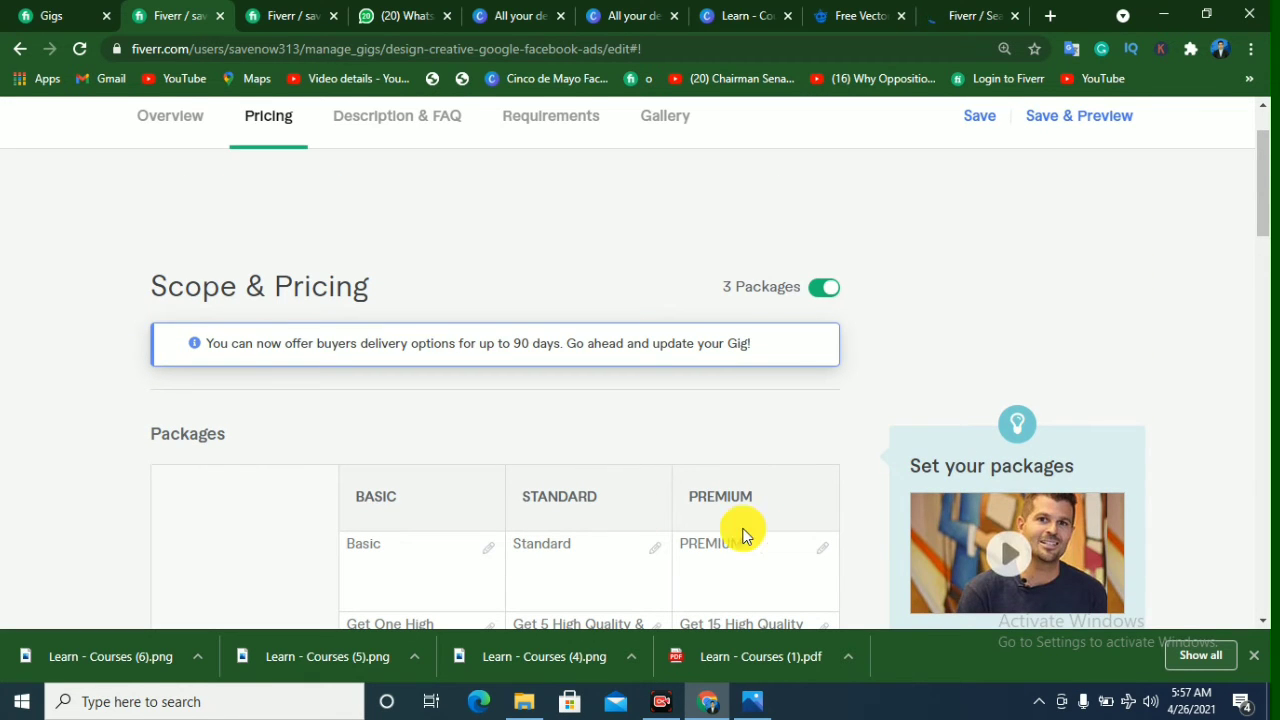
{"action": "scroll", "coordinate": [628, 479], "scroll_direction": "up", "scroll_amount": 1}
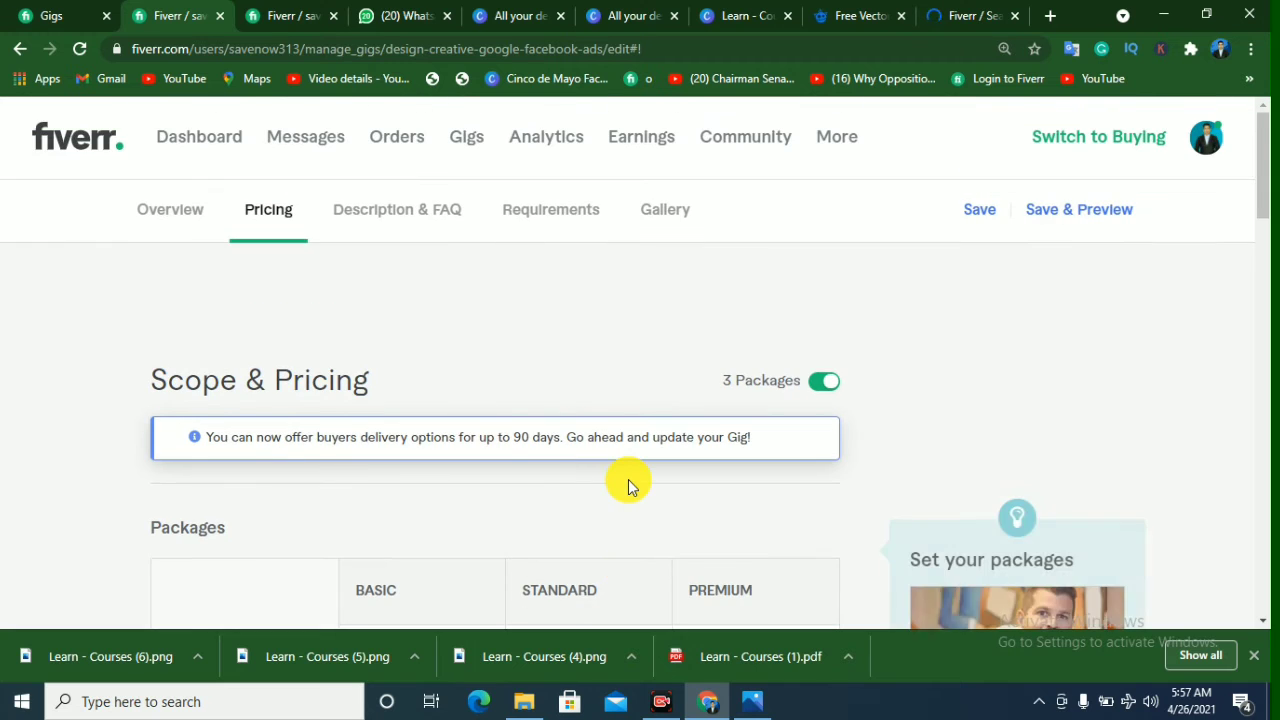
{"action": "scroll", "coordinate": [628, 479], "scroll_direction": "down", "scroll_amount": 1}
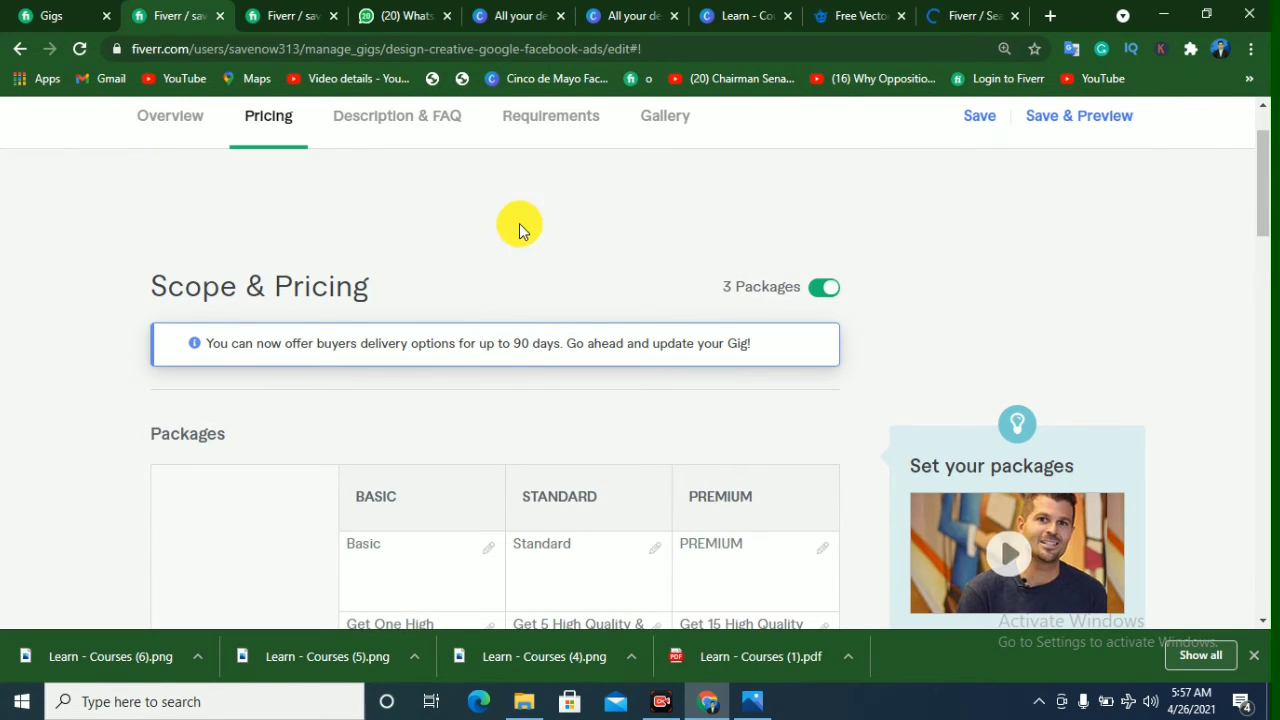
{"action": "scroll", "coordinate": [520, 495], "scroll_direction": "down", "scroll_amount": 1}
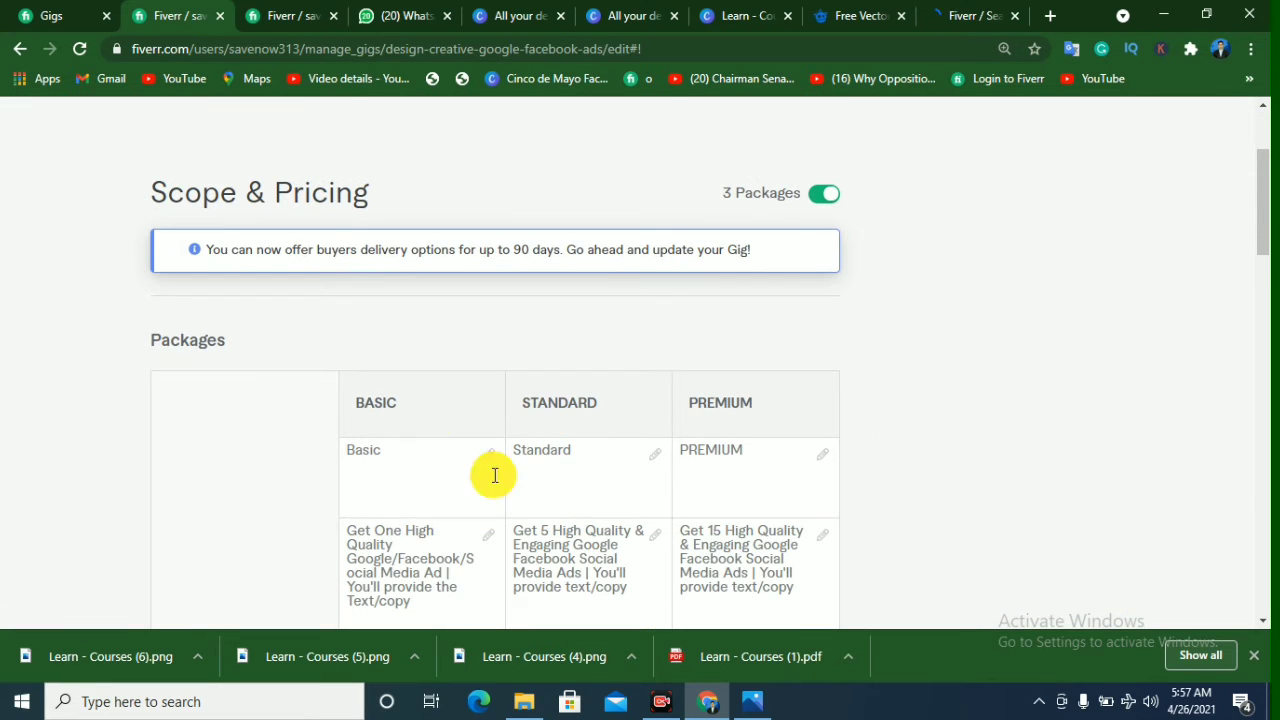
{"action": "left_click", "coordinate": [383, 446]}
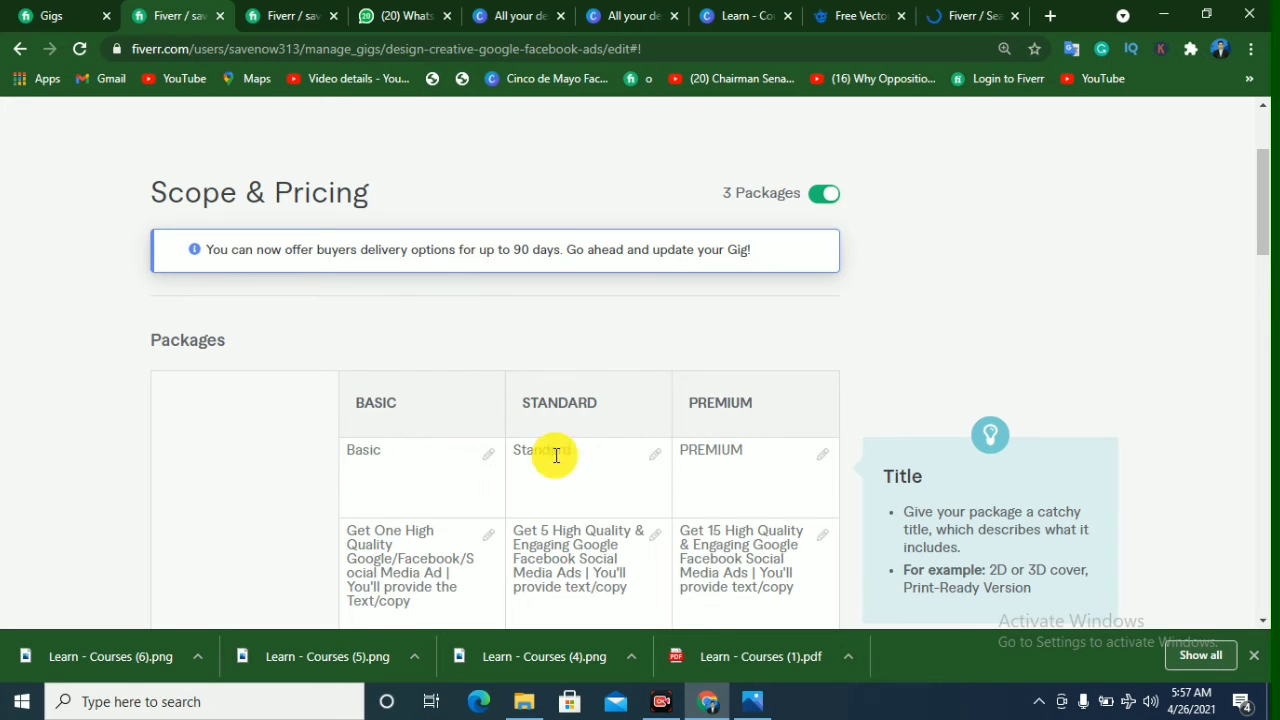
Step: Set the Basic package's delivery time to 1 day
{"action": "scroll", "coordinate": [751, 451], "scroll_direction": "down", "scroll_amount": 2}
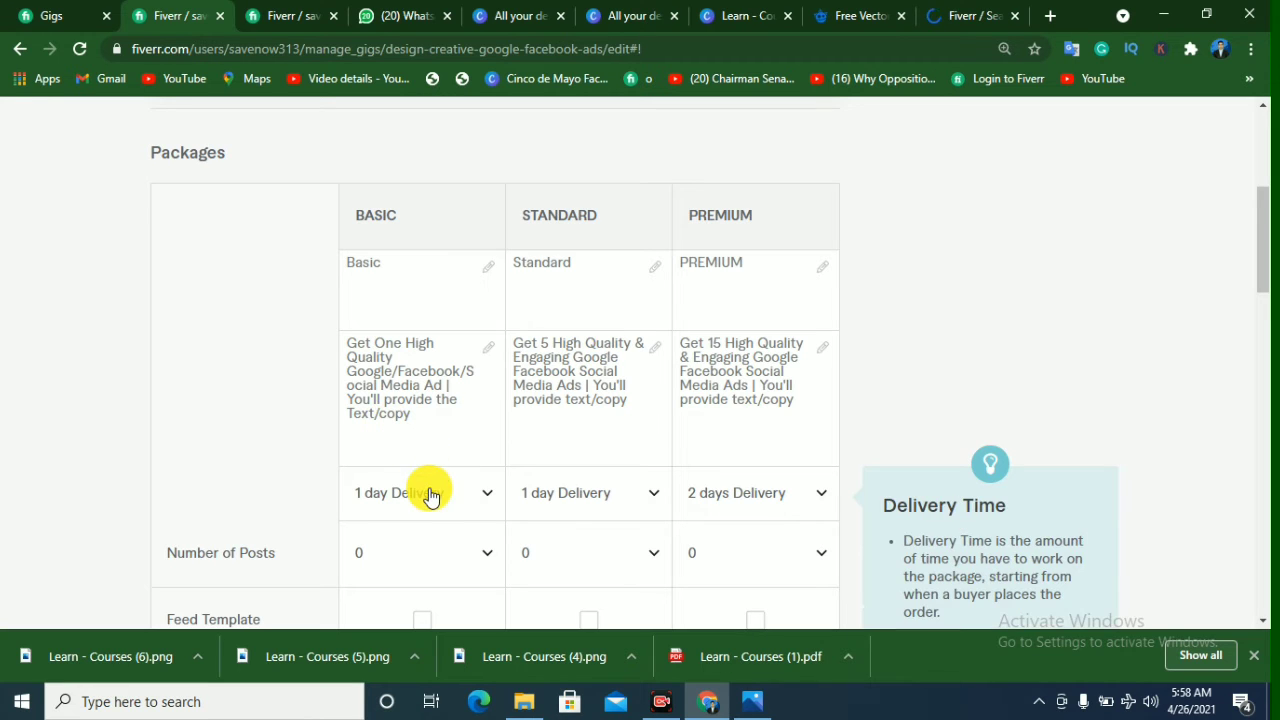
{"action": "left_click", "coordinate": [458, 500]}
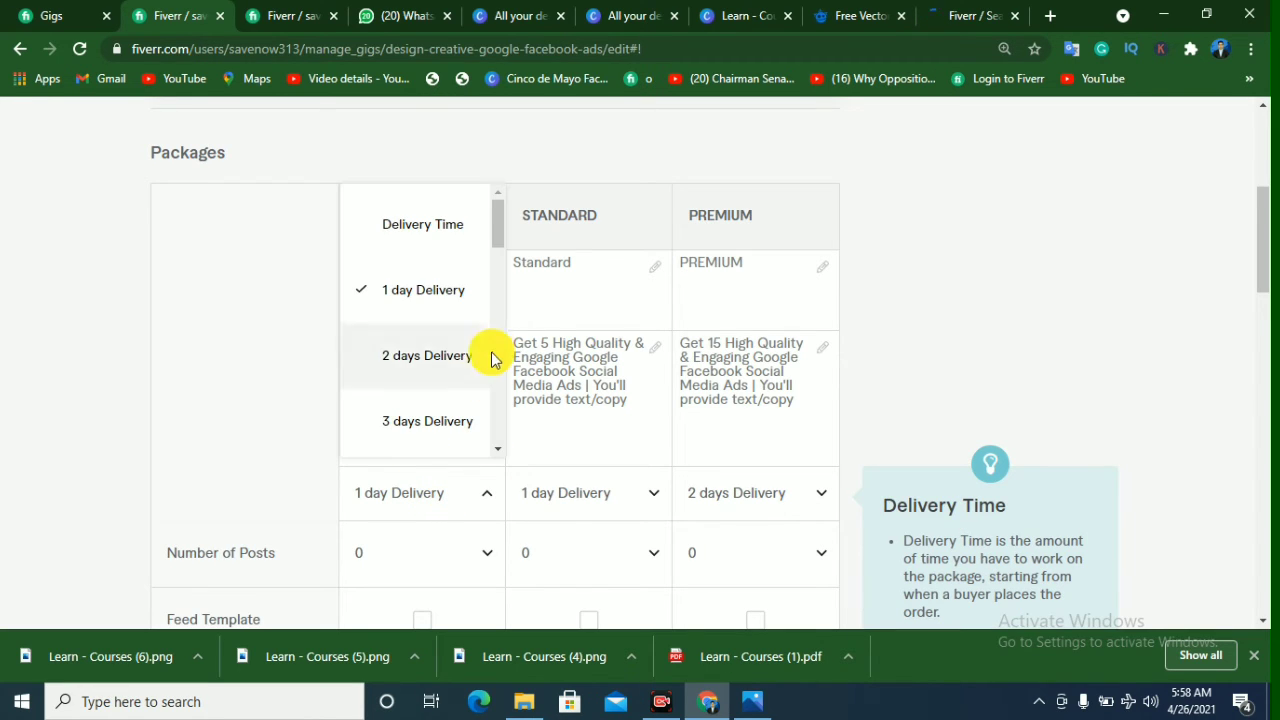
{"action": "left_click", "coordinate": [420, 289]}
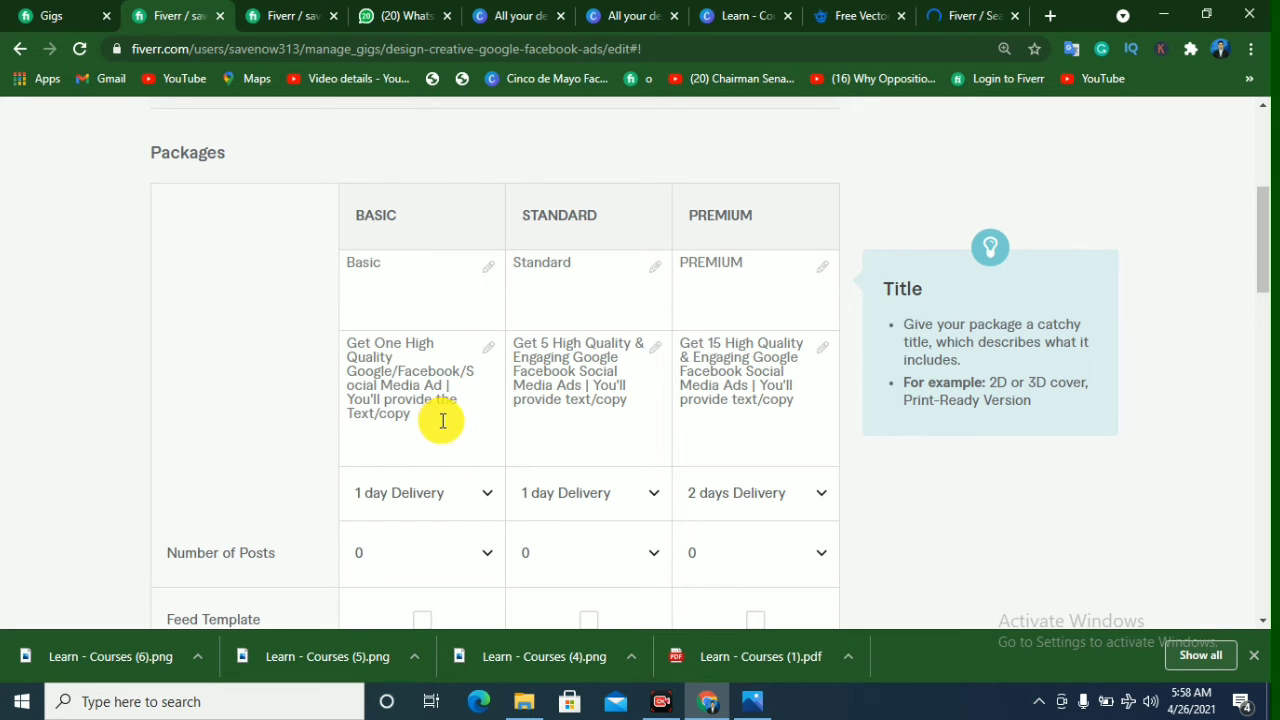
Step: Review the number of posts, feed template, revisions, source file and price options across the Basic, Standard and Premium packages
{"action": "scroll", "coordinate": [442, 420], "scroll_direction": "down", "scroll_amount": 3}
{"action": "mouse_move", "coordinate": [229, 277]}
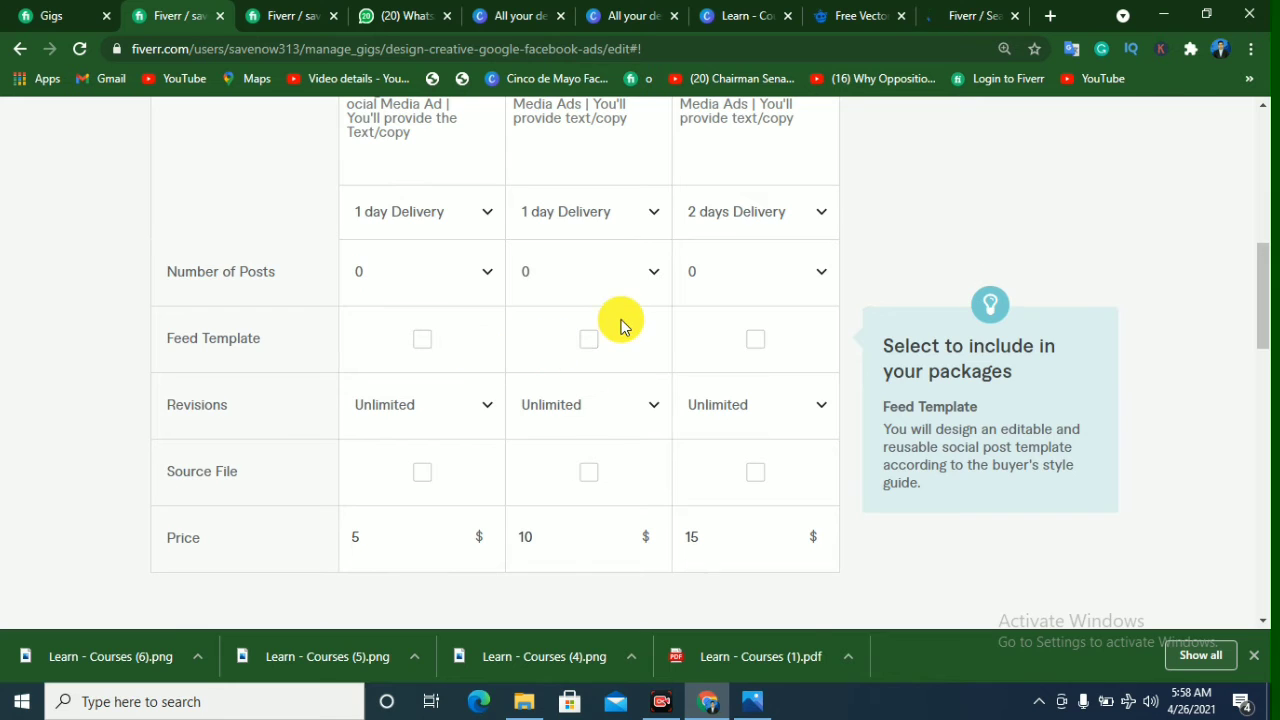
{"action": "scroll", "coordinate": [620, 323], "scroll_direction": "up", "scroll_amount": 2}
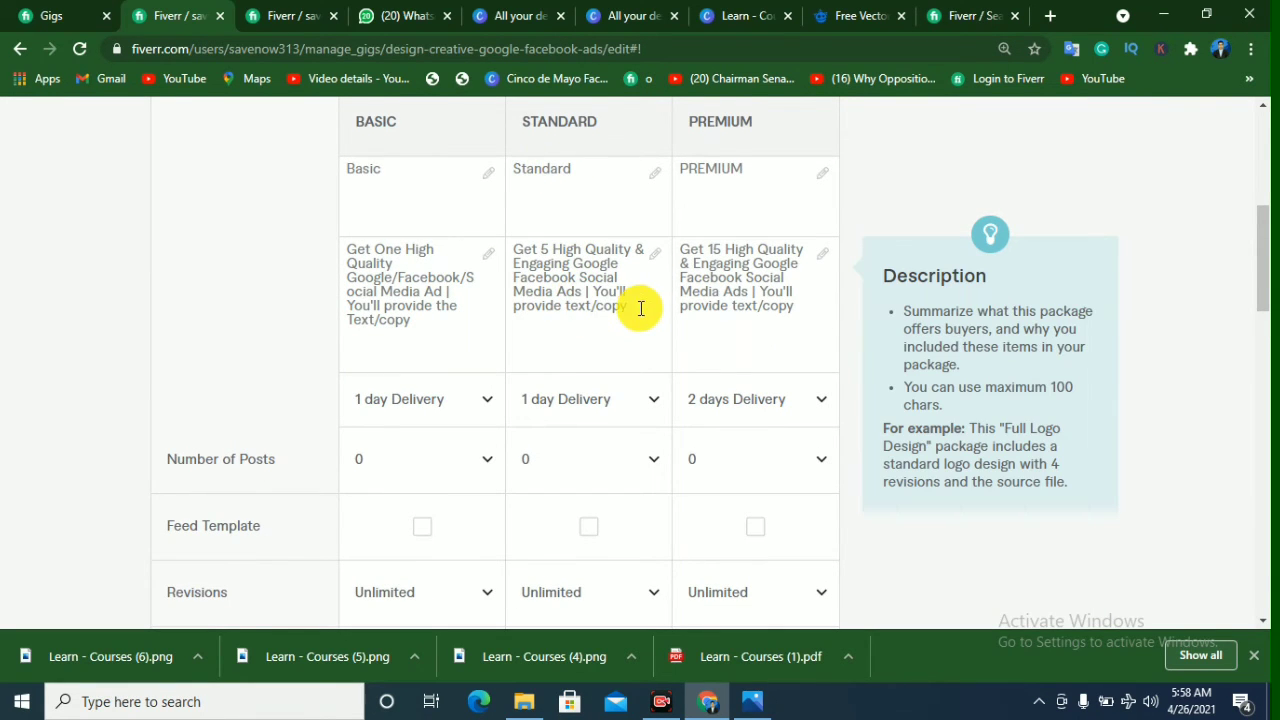
{"action": "scroll", "coordinate": [637, 309], "scroll_direction": "down", "scroll_amount": 2}
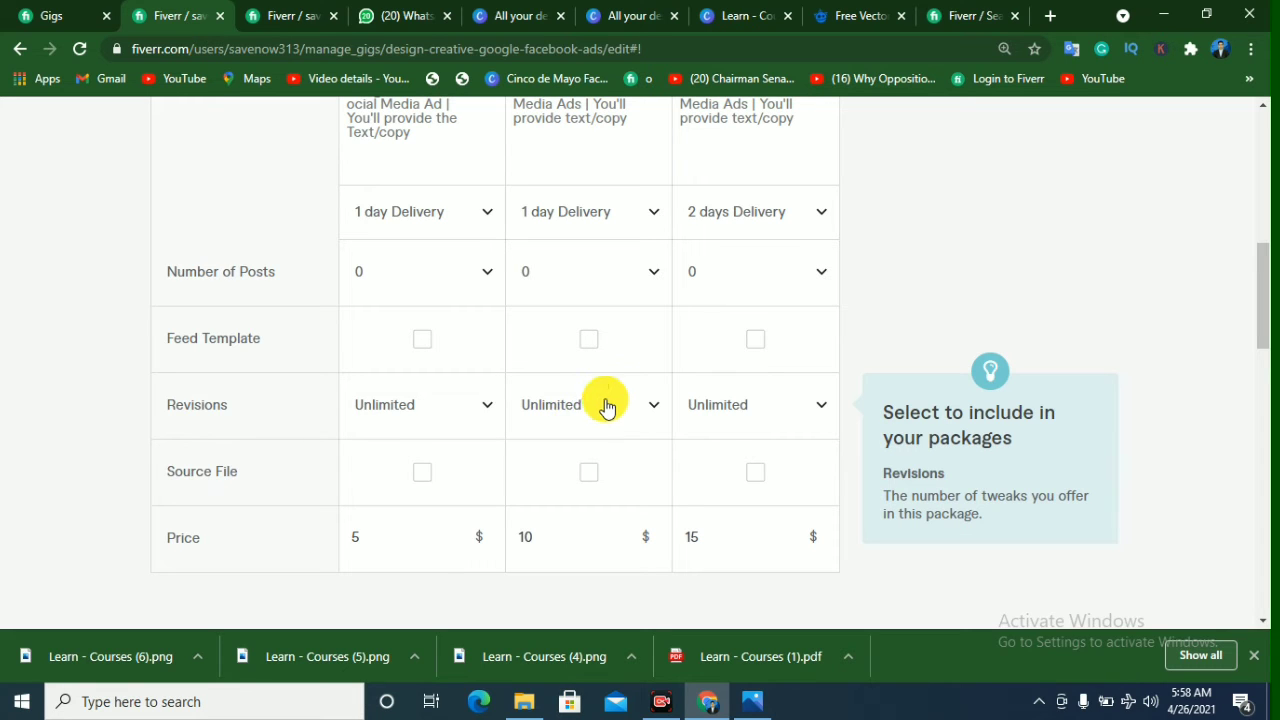
{"action": "scroll", "coordinate": [605, 405], "scroll_direction": "down", "scroll_amount": 1}
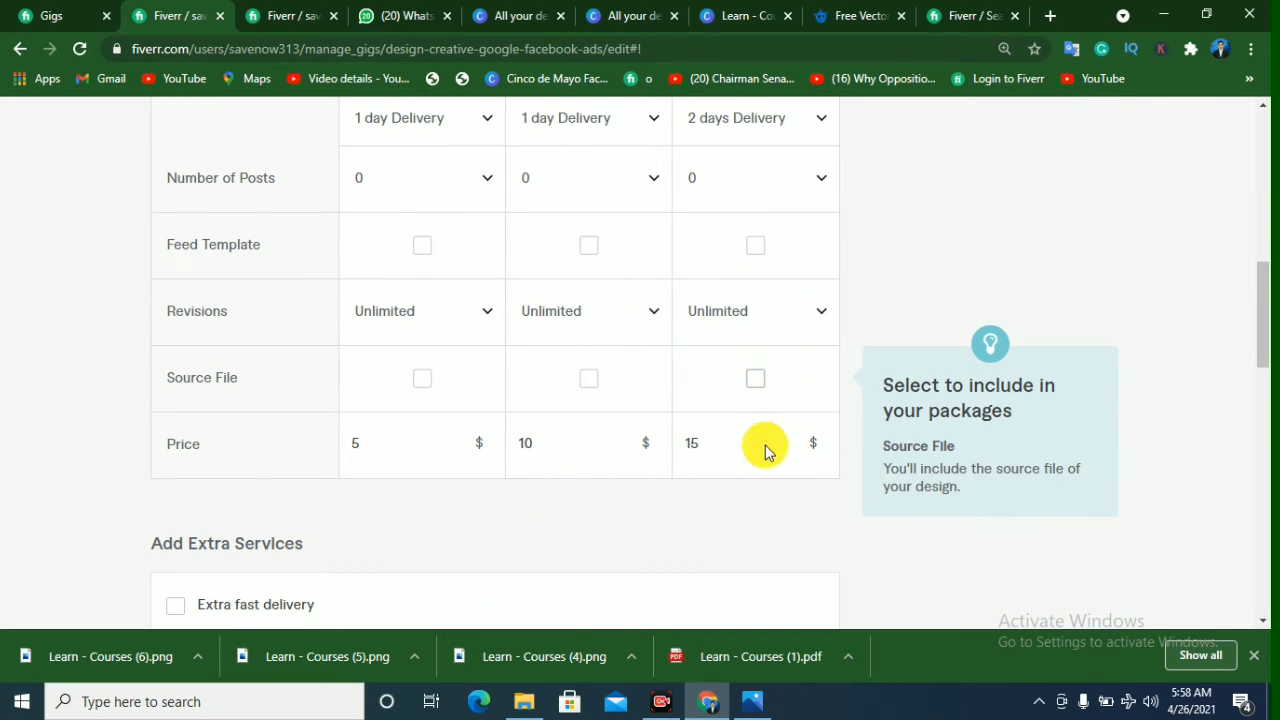
{"action": "scroll", "coordinate": [757, 503], "scroll_direction": "up", "scroll_amount": 4}
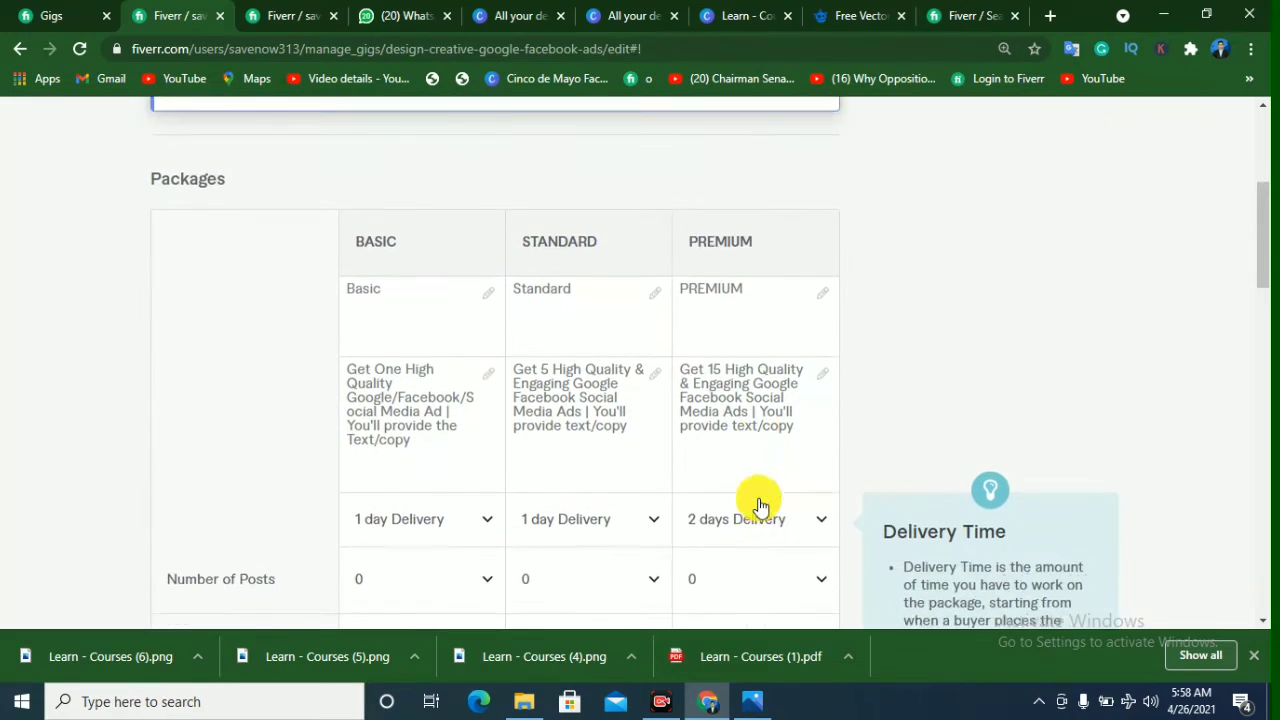
{"action": "scroll", "coordinate": [759, 505], "scroll_direction": "down", "scroll_amount": 2}
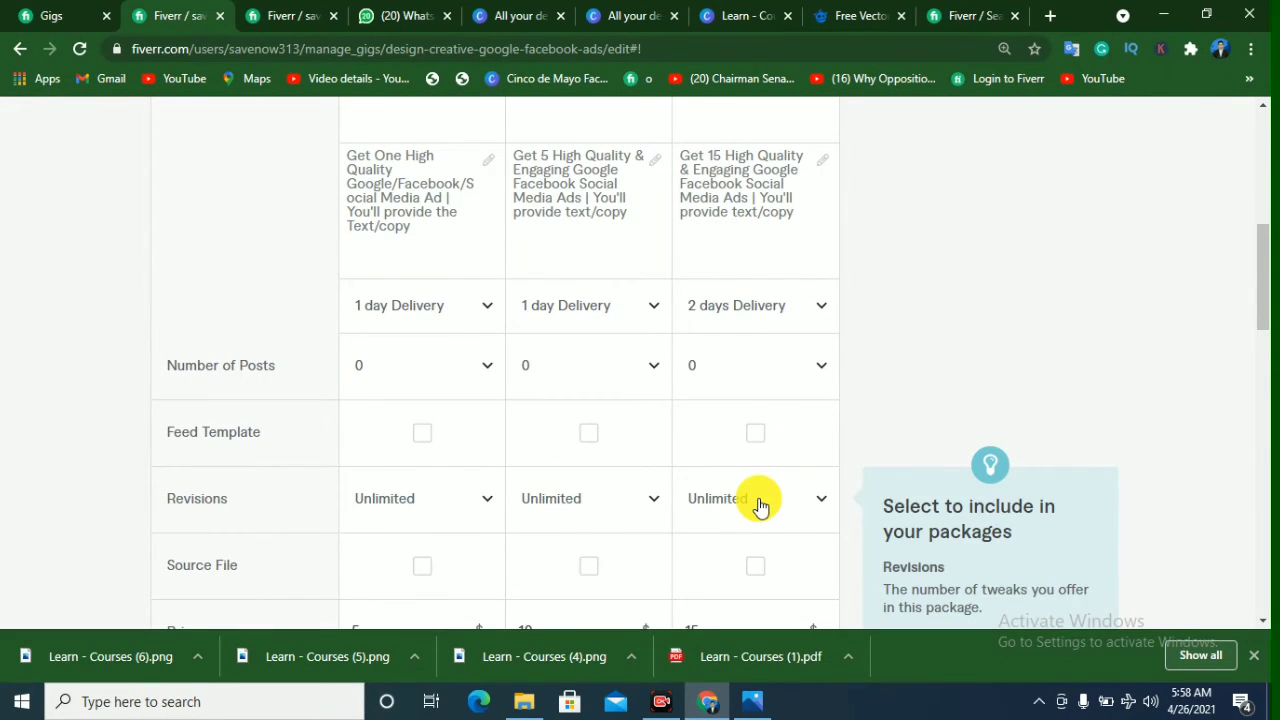
Step: Review the optional extra services, leave them all unselected, and save the gig's Scope & Pricing section
{"action": "scroll", "coordinate": [759, 505], "scroll_direction": "down", "scroll_amount": 6}
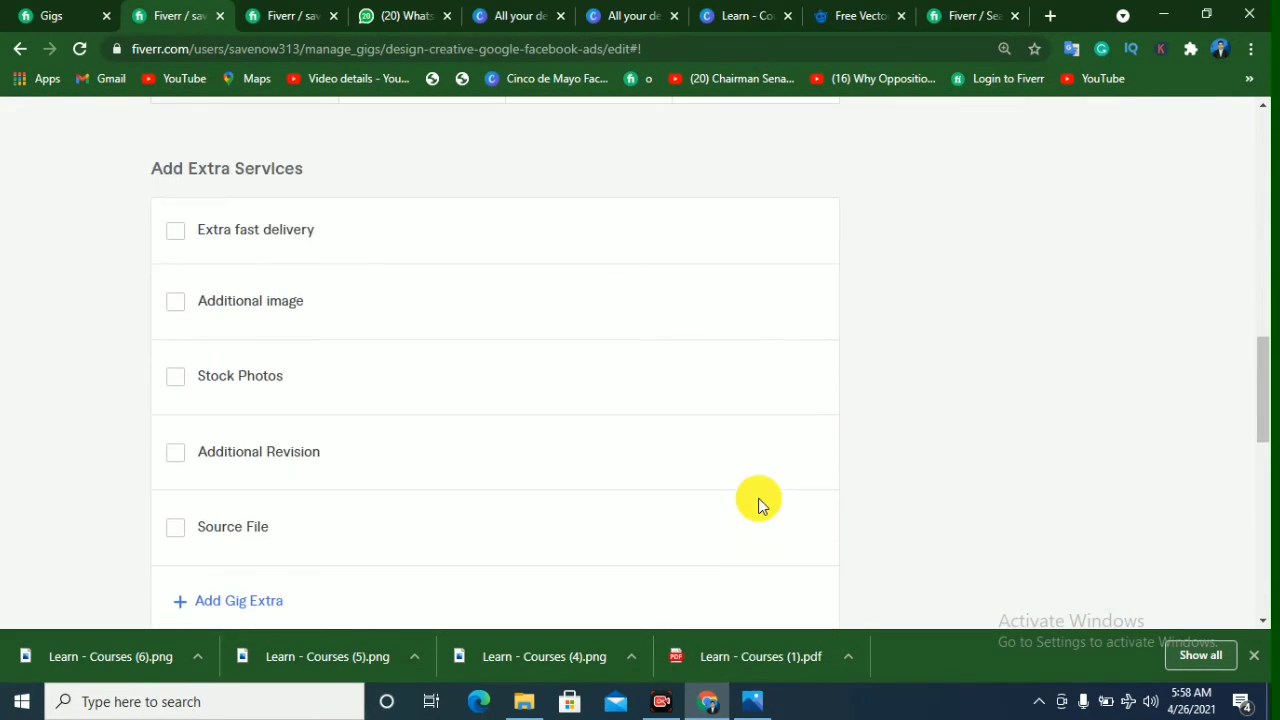
{"action": "mouse_move", "coordinate": [758, 505]}
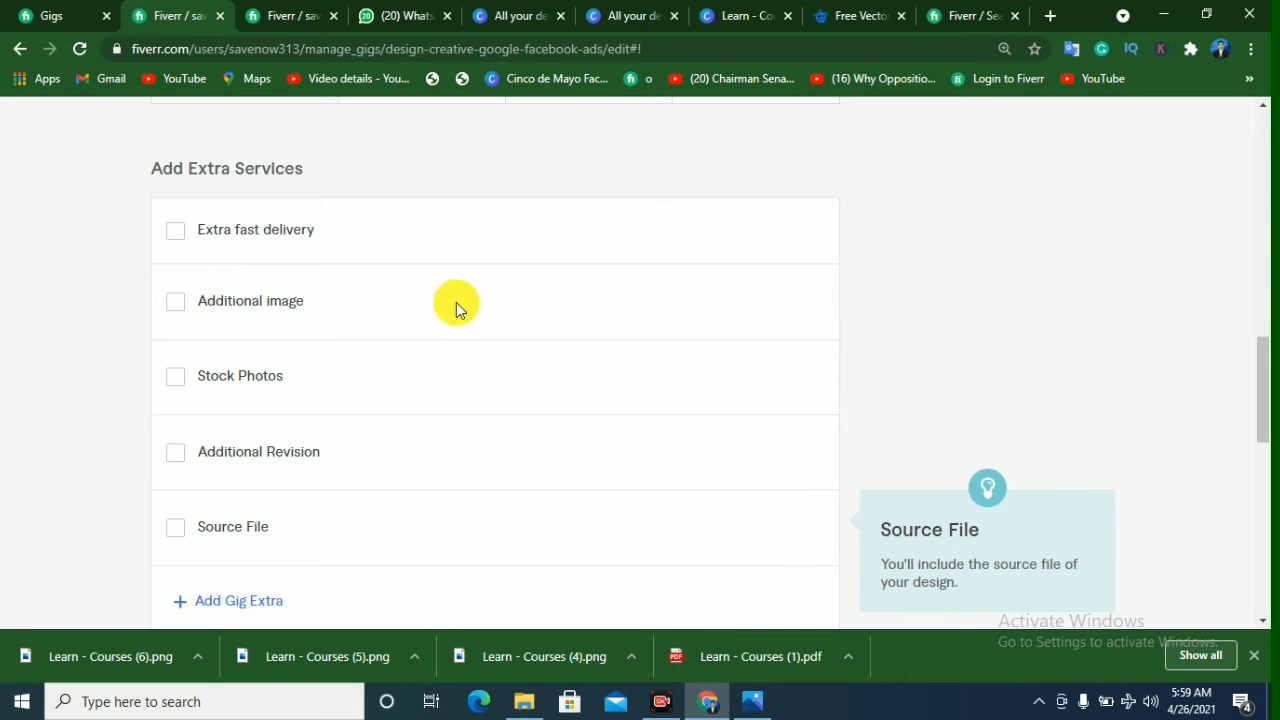
{"action": "scroll", "coordinate": [245, 440], "scroll_direction": "down", "scroll_amount": 2}
{"action": "scroll", "coordinate": [251, 451], "scroll_direction": "down", "scroll_amount": 1}
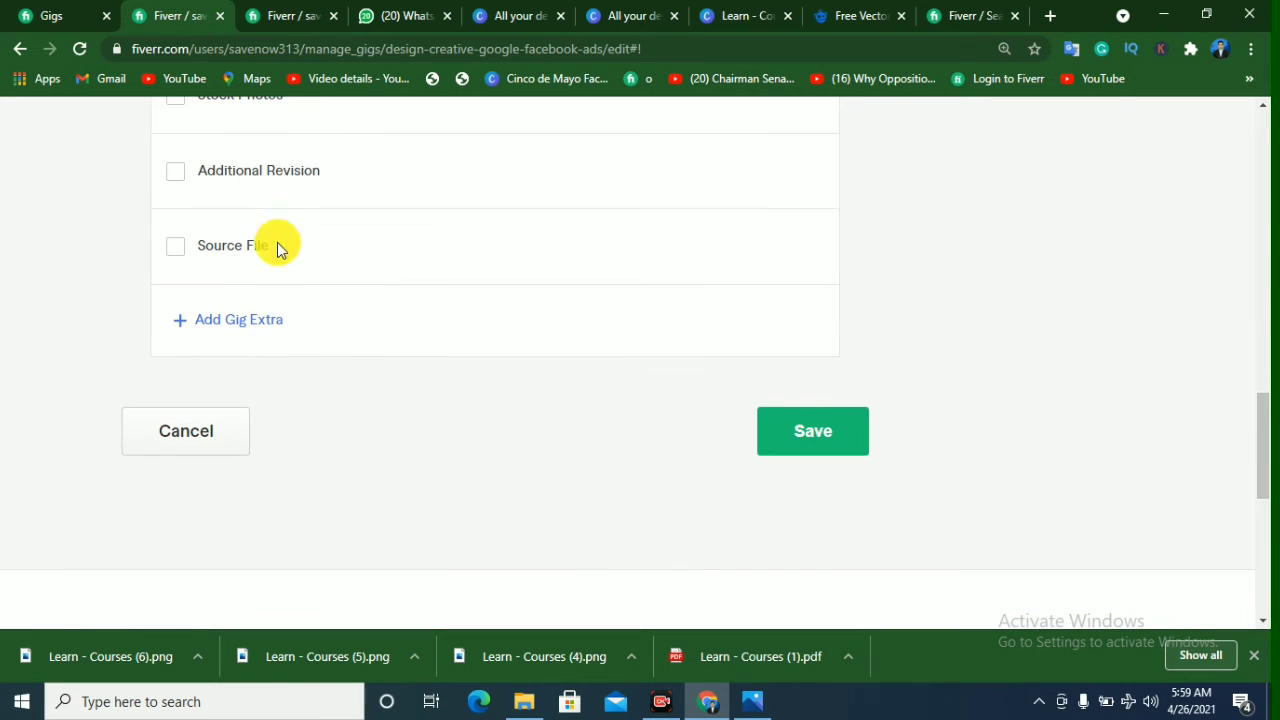
{"action": "left_click", "coordinate": [828, 448]}
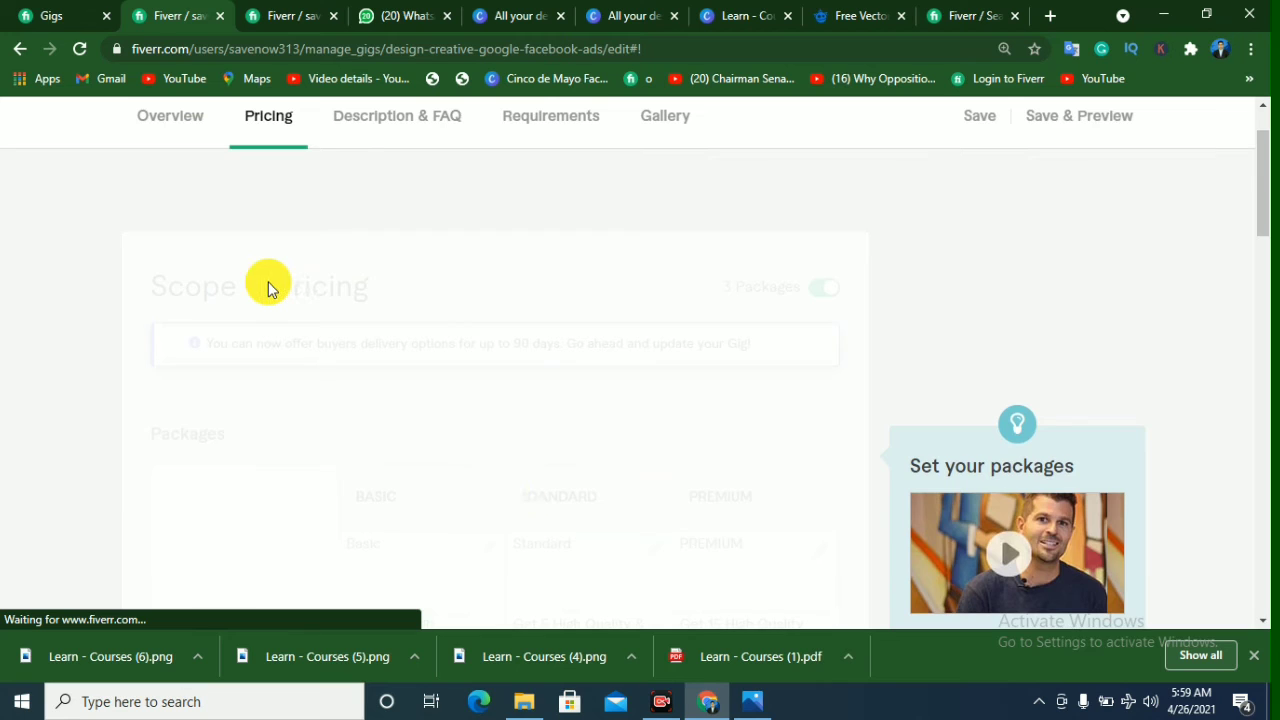
Step: Open the gig's Description & FAQ section and examine the bold opening headline of the description
{"action": "left_click", "coordinate": [403, 127]}
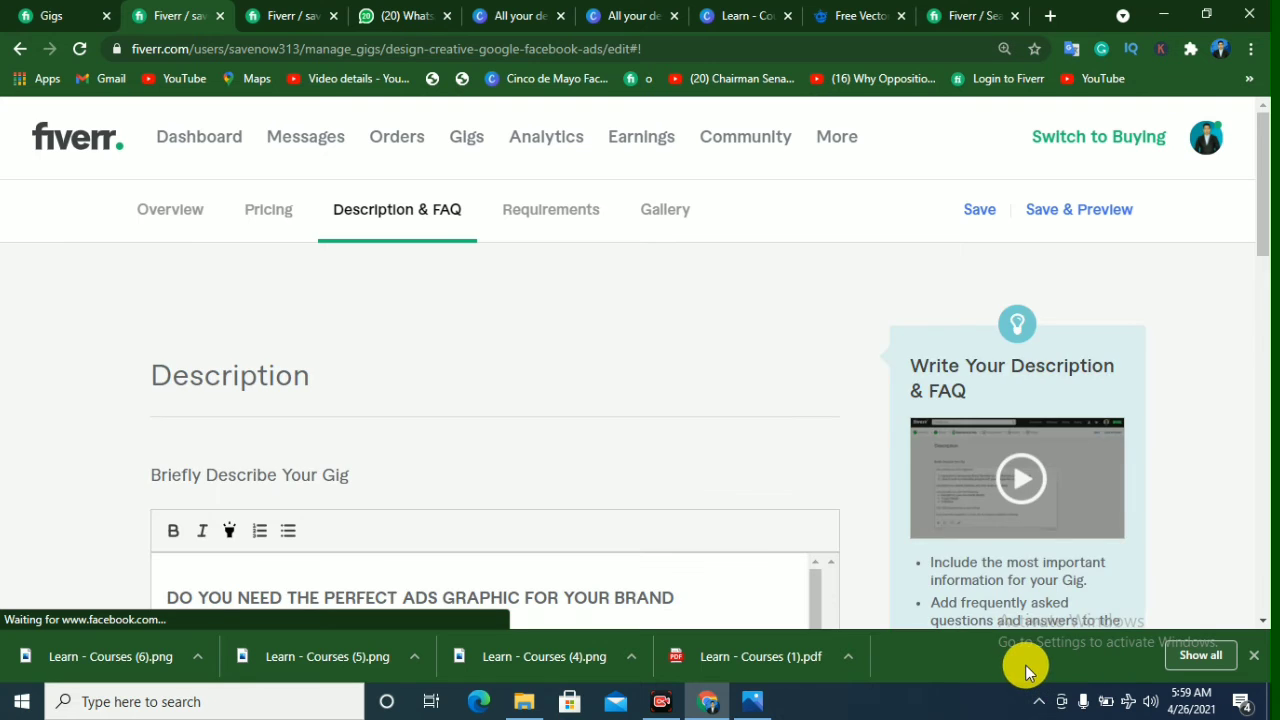
{"action": "scroll", "coordinate": [553, 460], "scroll_direction": "down", "scroll_amount": 3}
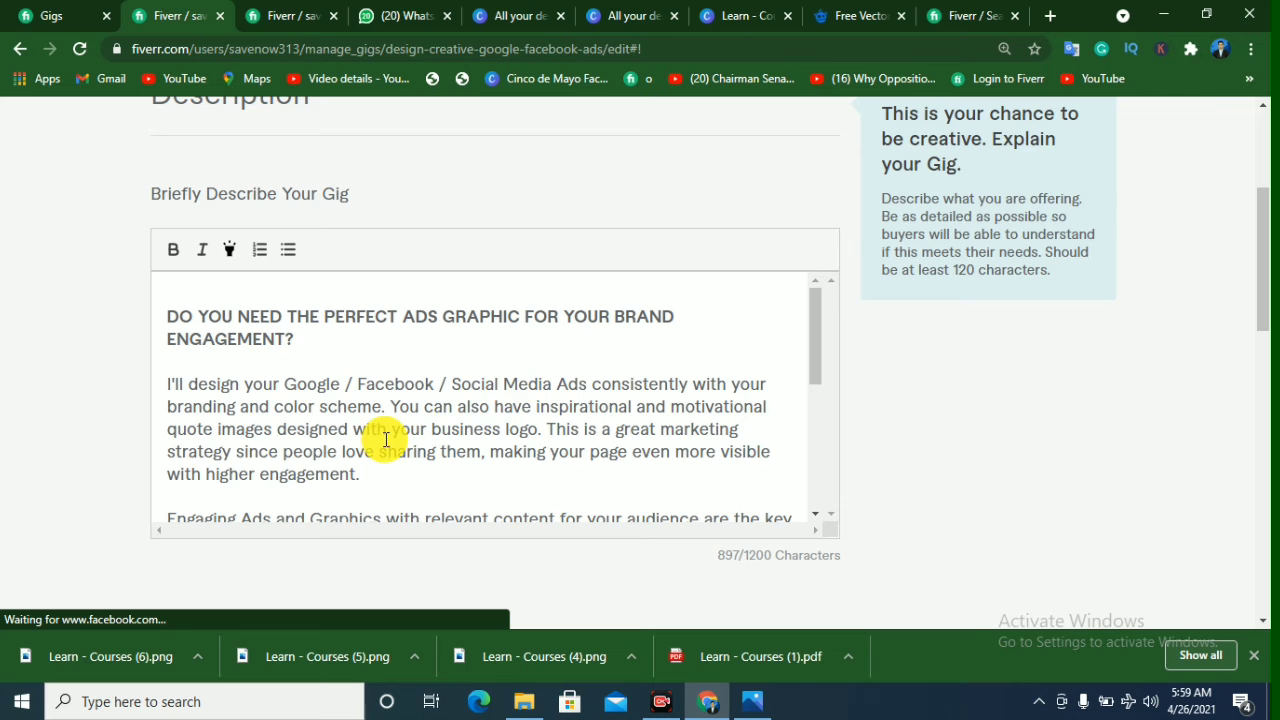
{"action": "scroll", "coordinate": [383, 437], "scroll_direction": "down", "scroll_amount": 3}
{"action": "scroll", "coordinate": [318, 399], "scroll_direction": "up", "scroll_amount": 5}
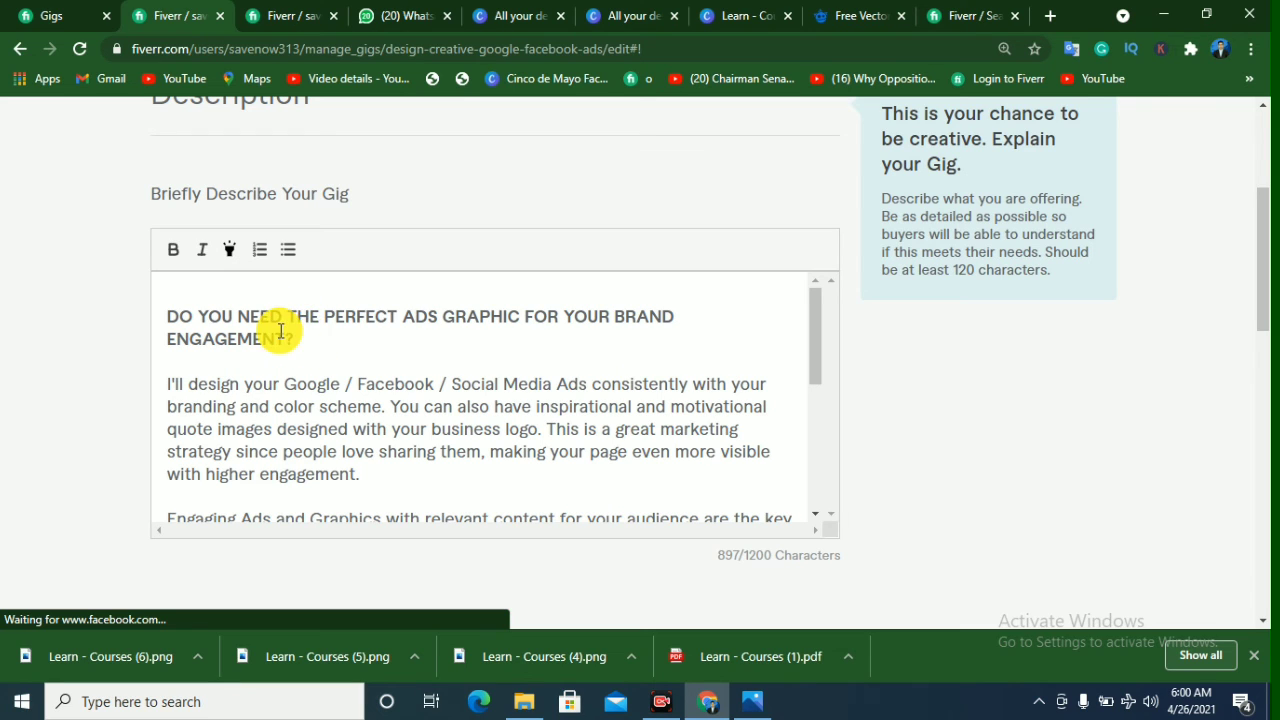
{"action": "triple_click", "coordinate": [163, 314]}
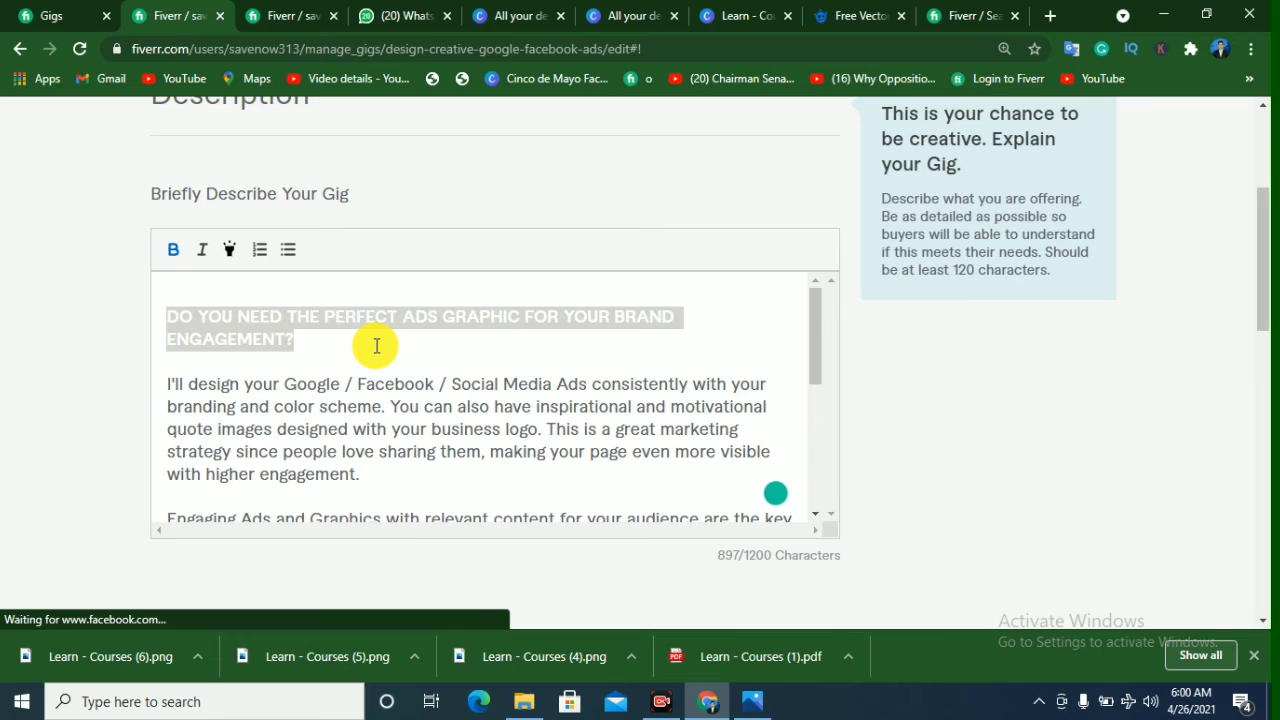
{"action": "left_click", "coordinate": [292, 339]}
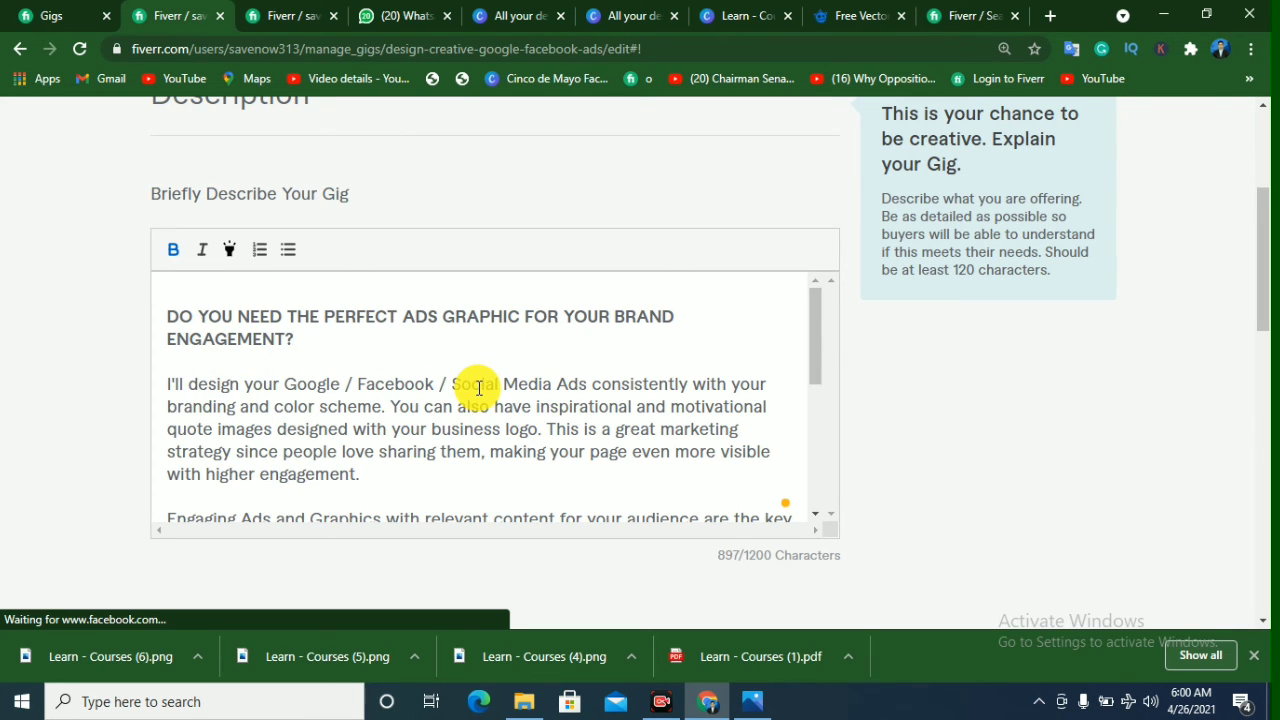
Step: Read through the description's introduction, engagement paragraph, "SERVICE INCLUDES" bullet list and closing contact message
{"action": "scroll", "coordinate": [479, 388], "scroll_direction": "down", "scroll_amount": 1}
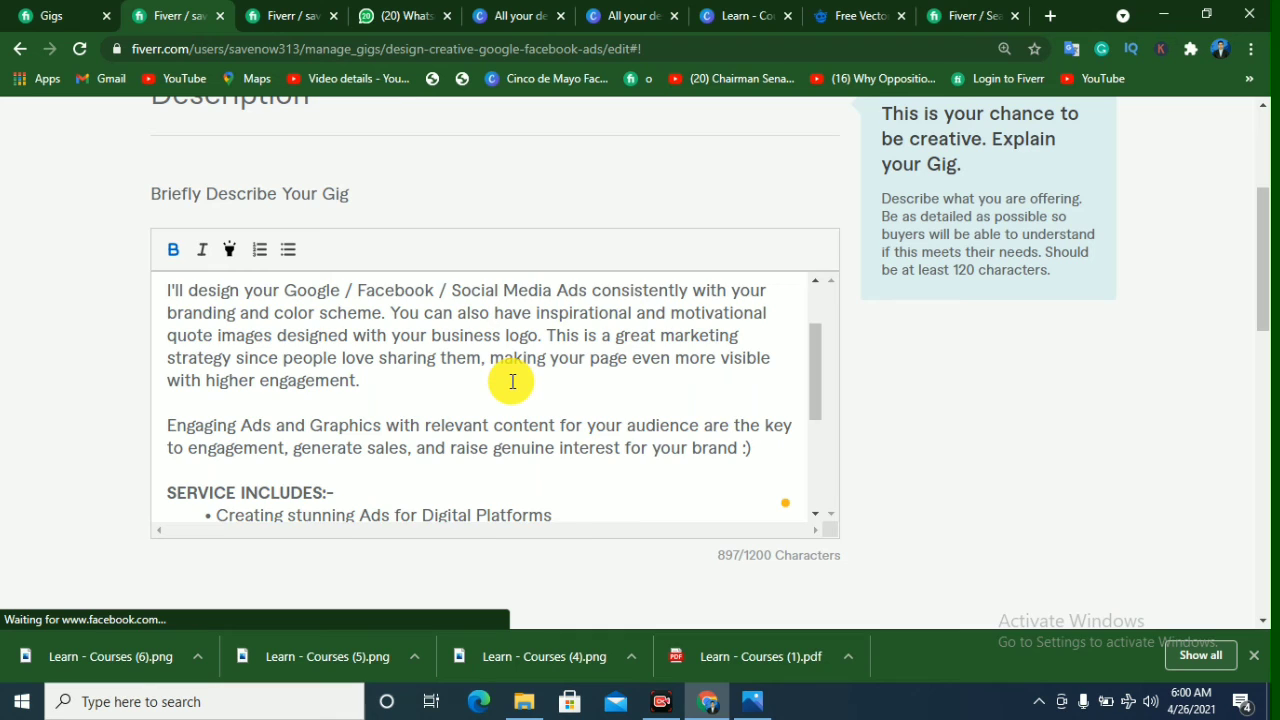
{"action": "scroll", "coordinate": [512, 381], "scroll_direction": "down", "scroll_amount": 2}
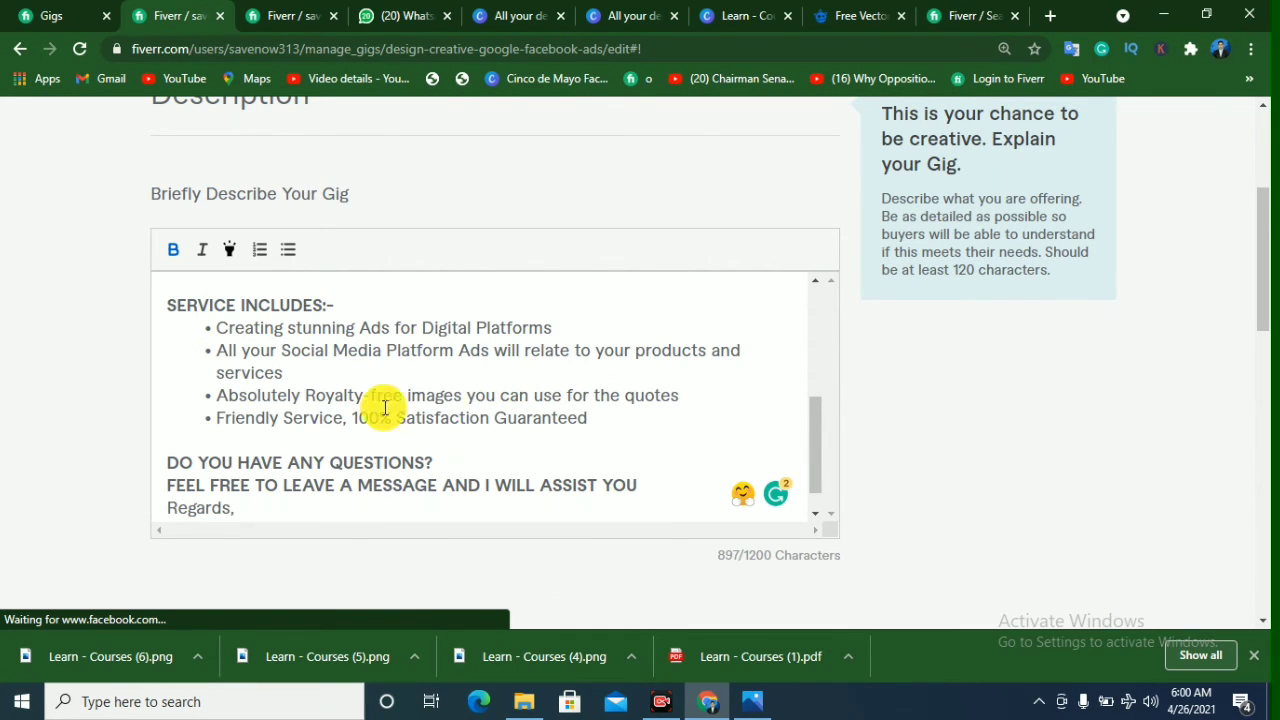
{"action": "scroll", "coordinate": [314, 409], "scroll_direction": "down", "scroll_amount": 3}
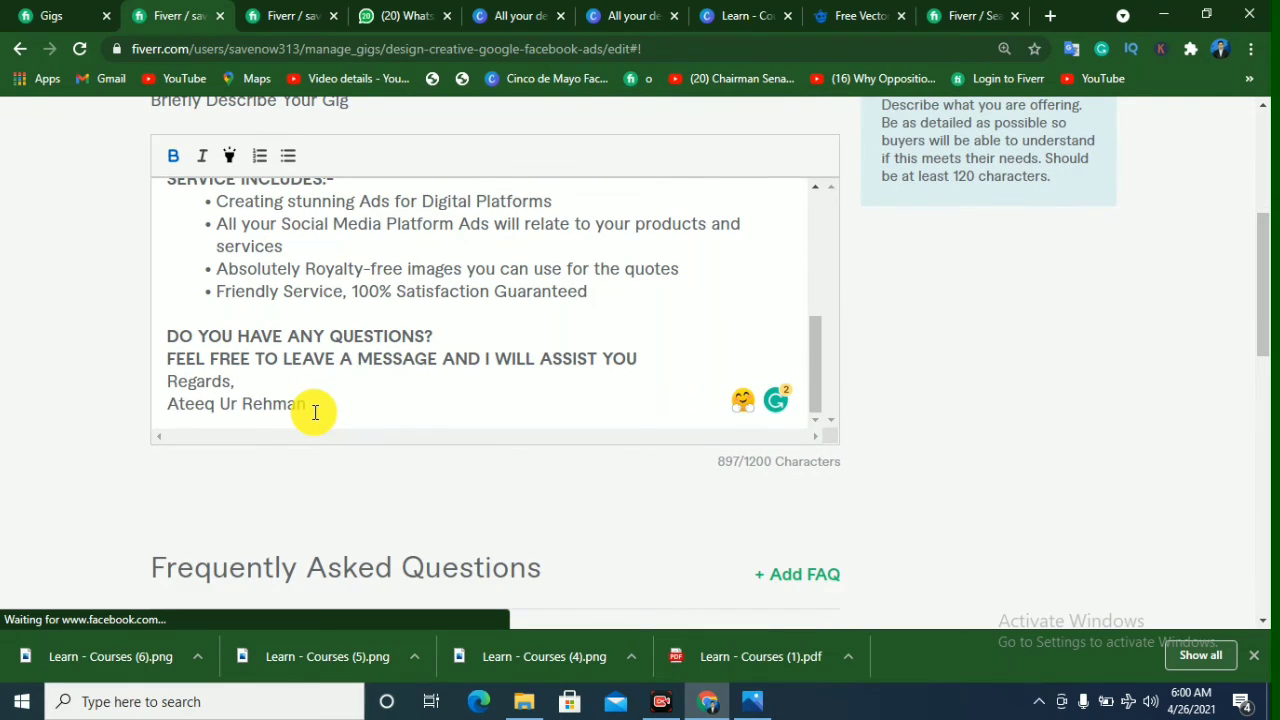
{"action": "scroll", "coordinate": [498, 324], "scroll_direction": "up", "scroll_amount": 1}
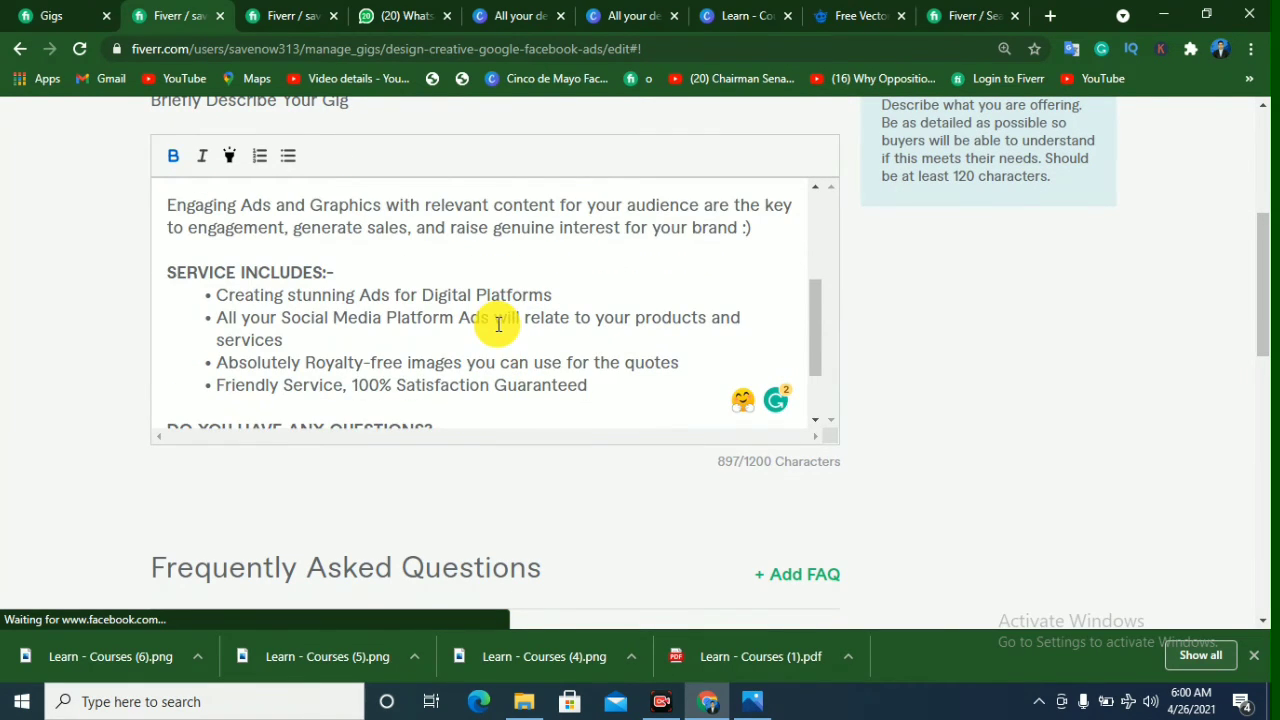
{"action": "scroll", "coordinate": [498, 324], "scroll_direction": "up", "scroll_amount": 2}
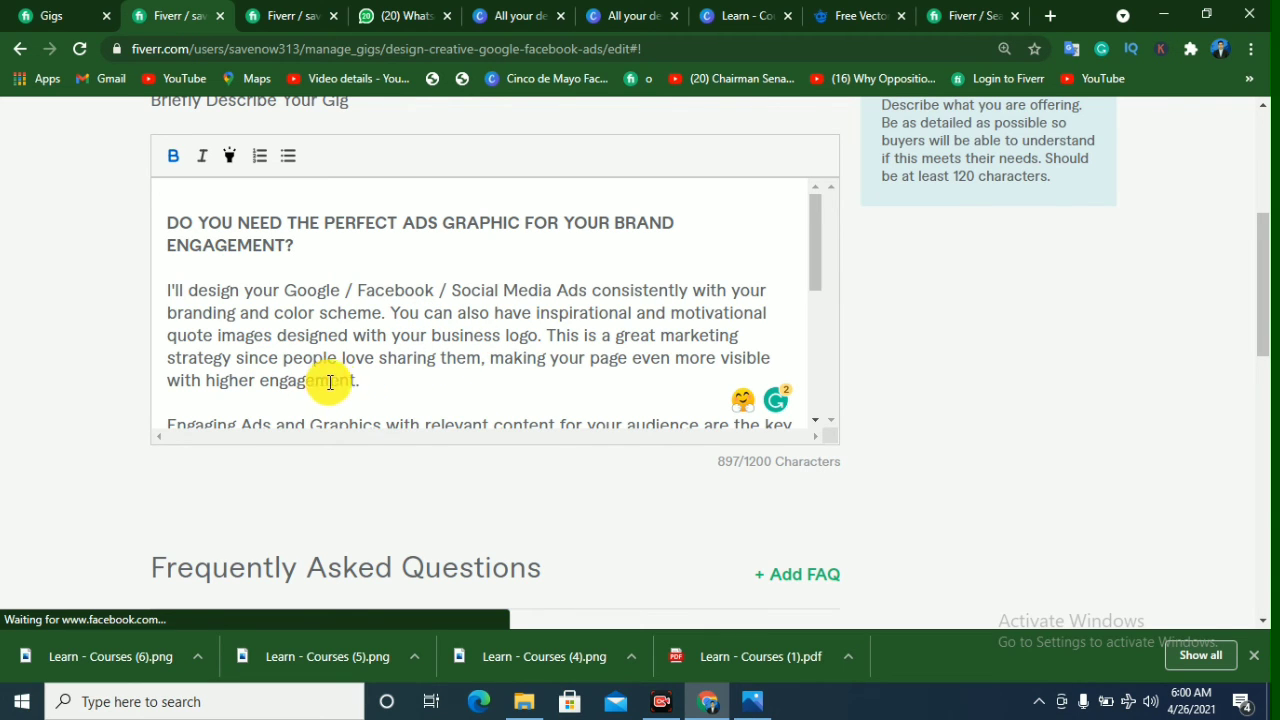
{"action": "scroll", "coordinate": [552, 378], "scroll_direction": "down", "scroll_amount": 1}
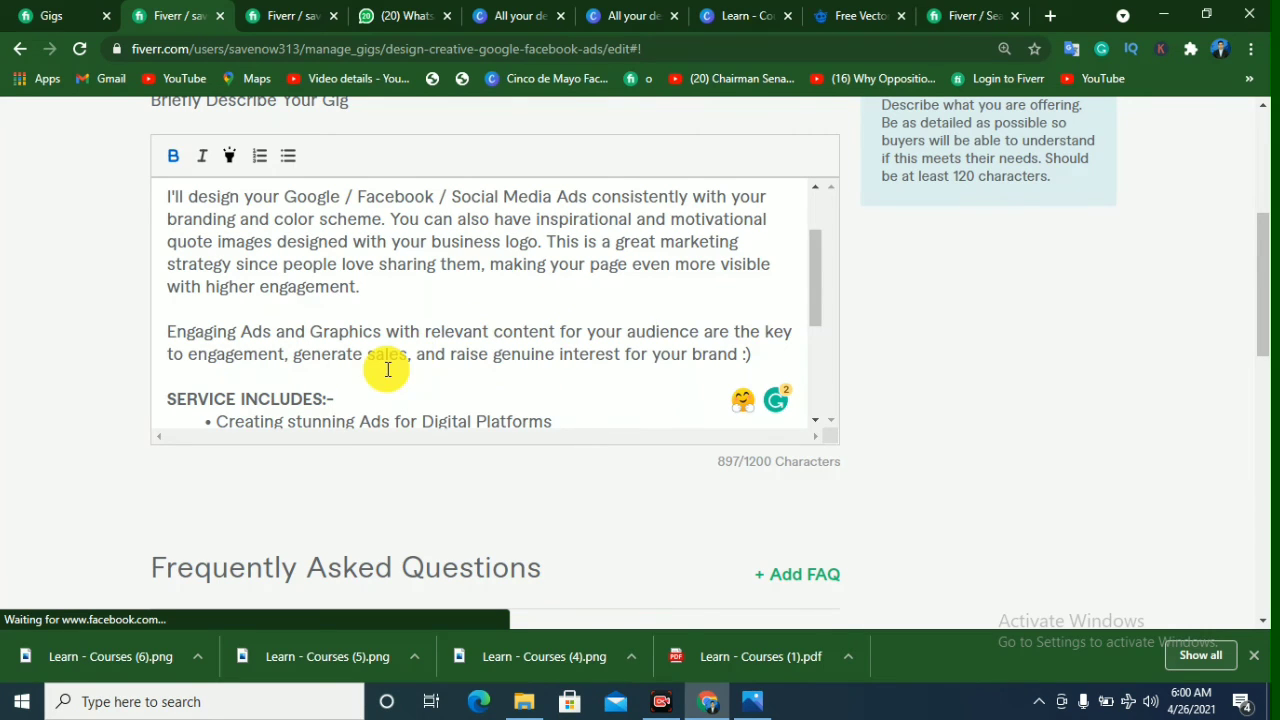
{"action": "scroll", "coordinate": [614, 341], "scroll_direction": "down", "scroll_amount": 1}
{"action": "scroll", "coordinate": [614, 341], "scroll_direction": "down", "scroll_amount": 2}
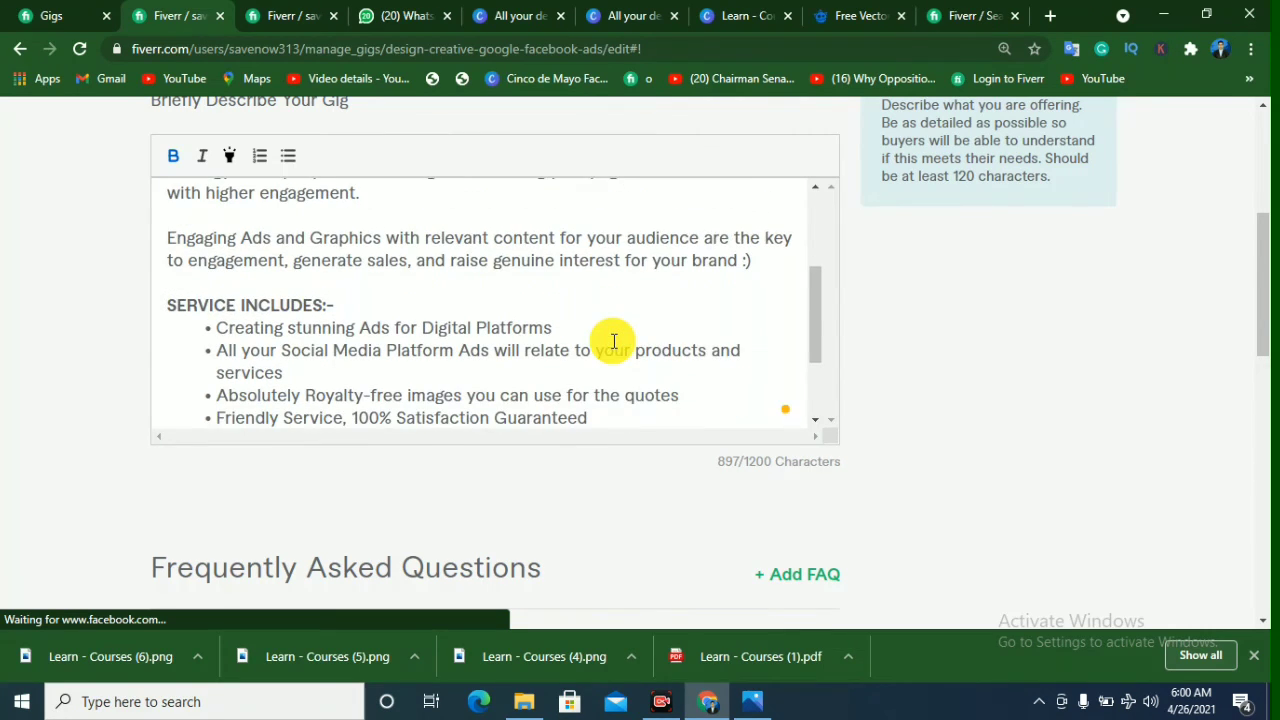
{"action": "scroll", "coordinate": [614, 341], "scroll_direction": "down", "scroll_amount": 1}
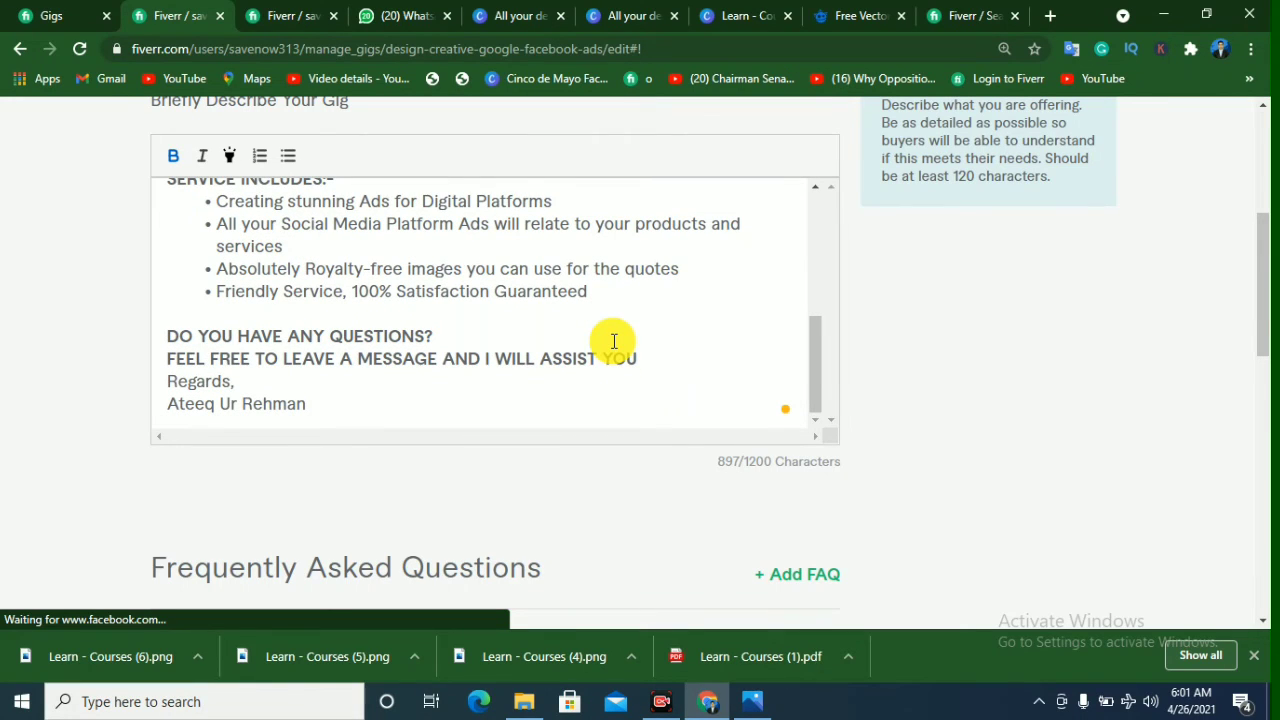
{"action": "scroll", "coordinate": [614, 341], "scroll_direction": "down", "scroll_amount": 1}
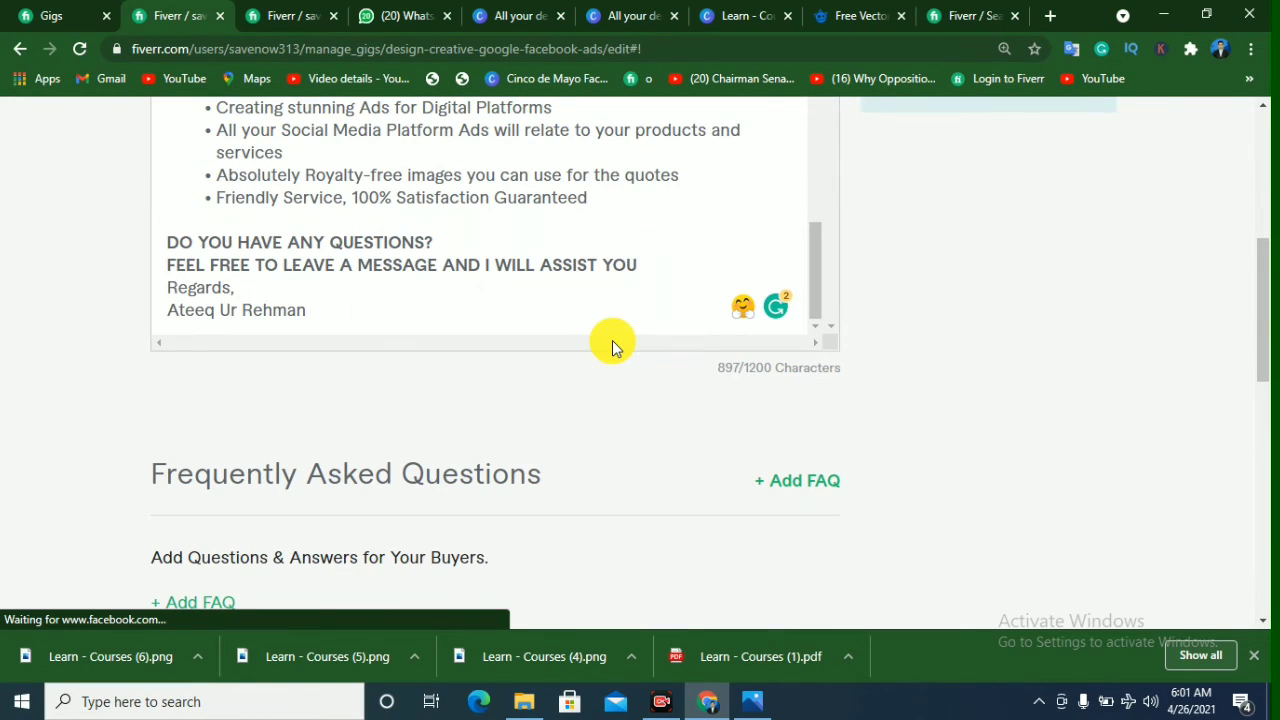
{"action": "scroll", "coordinate": [612, 345], "scroll_direction": "up", "scroll_amount": 2}
{"action": "scroll", "coordinate": [509, 366], "scroll_direction": "up", "scroll_amount": 4}
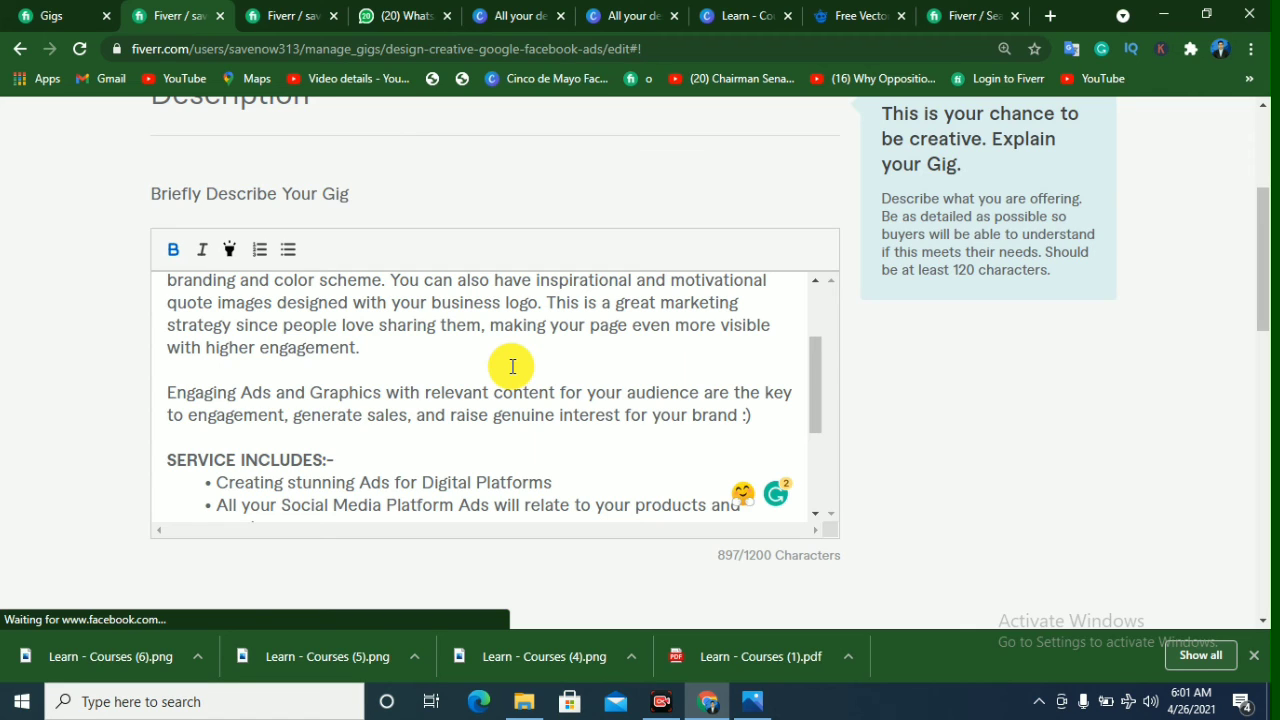
{"action": "scroll", "coordinate": [512, 366], "scroll_direction": "down", "scroll_amount": 3}
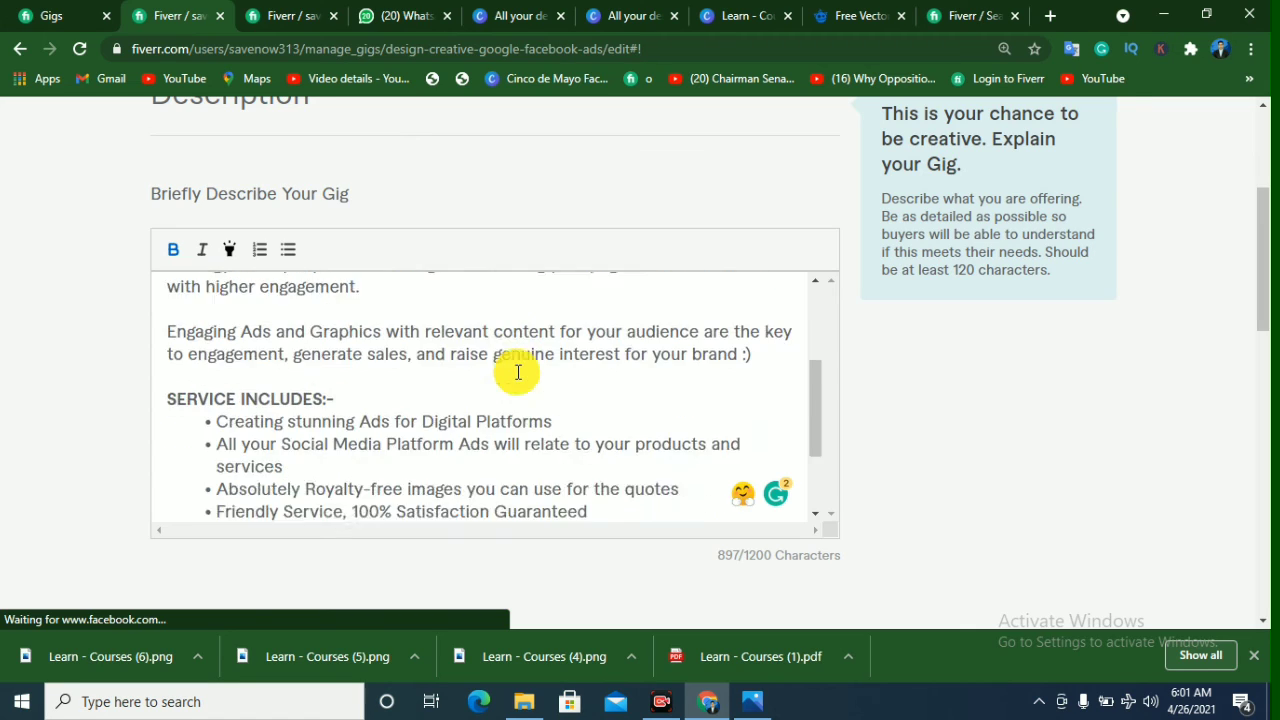
Step: Review the Frequently Asked Questions area and its guidance, and save the Description & FAQ section without adding an FAQ
{"action": "scroll", "coordinate": [518, 371], "scroll_direction": "down", "scroll_amount": 5}
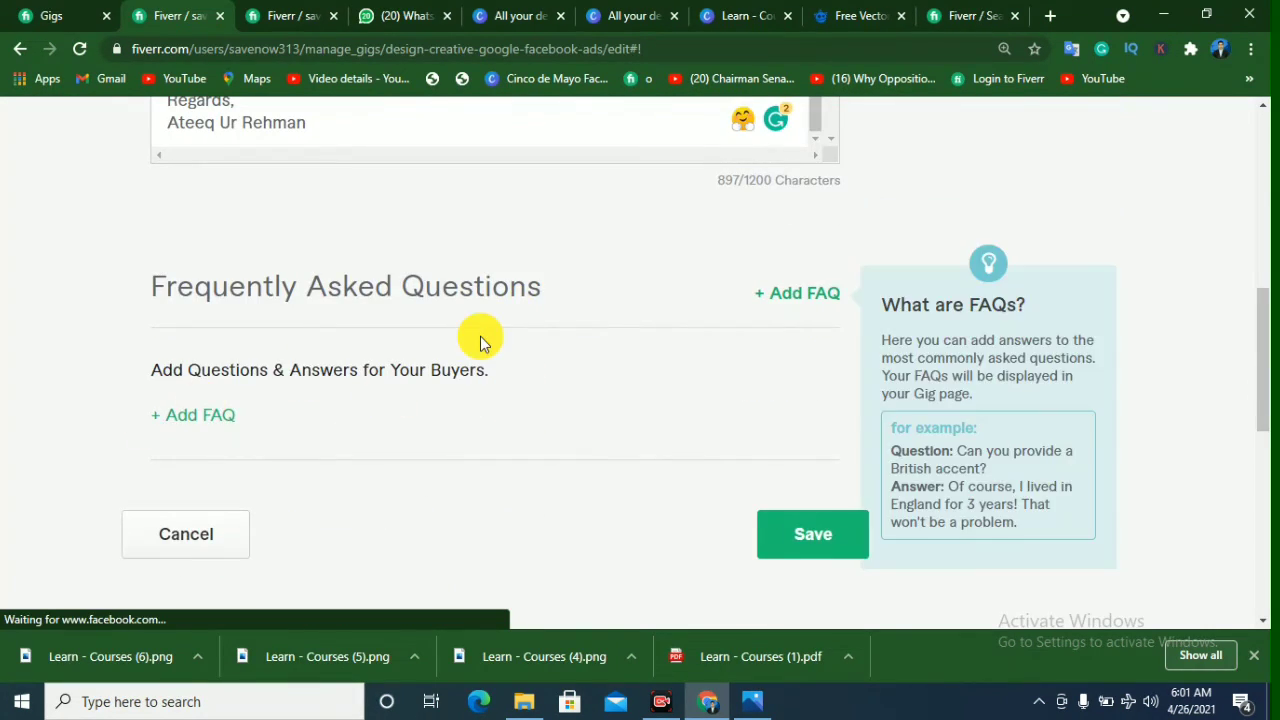
{"action": "scroll", "coordinate": [480, 336], "scroll_direction": "up", "scroll_amount": 1}
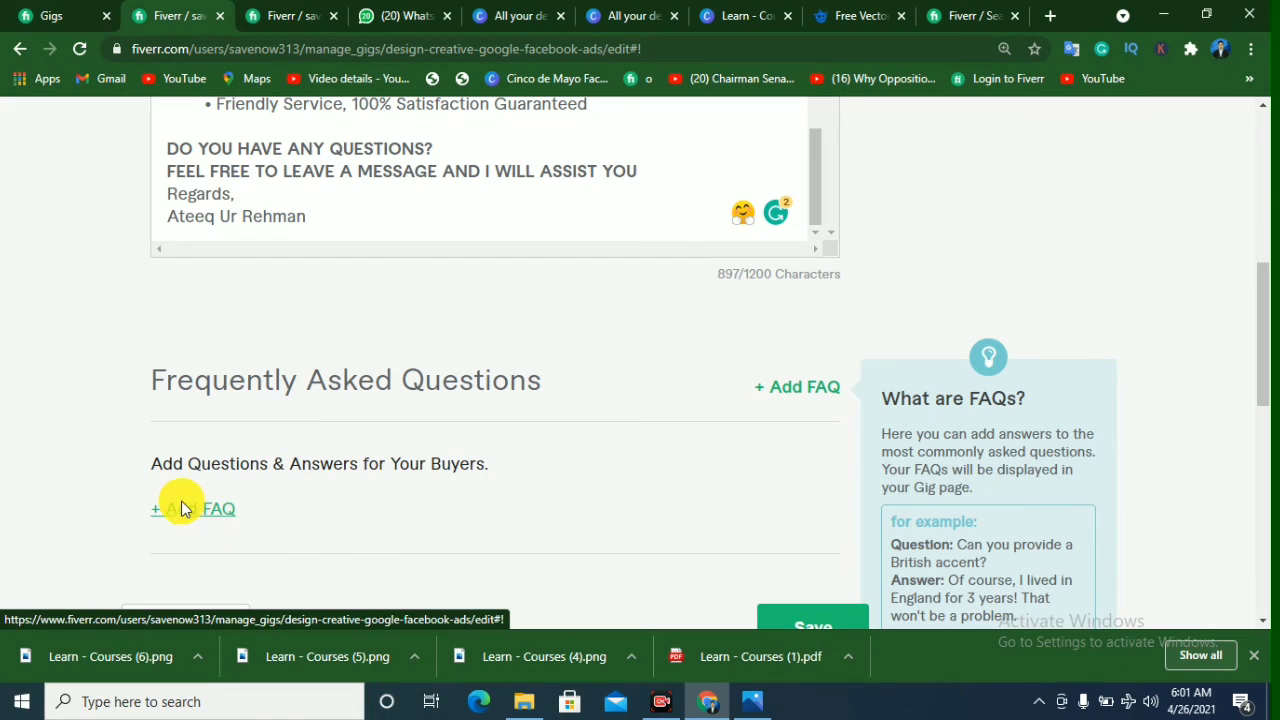
{"action": "scroll", "coordinate": [740, 480], "scroll_direction": "up", "scroll_amount": 3}
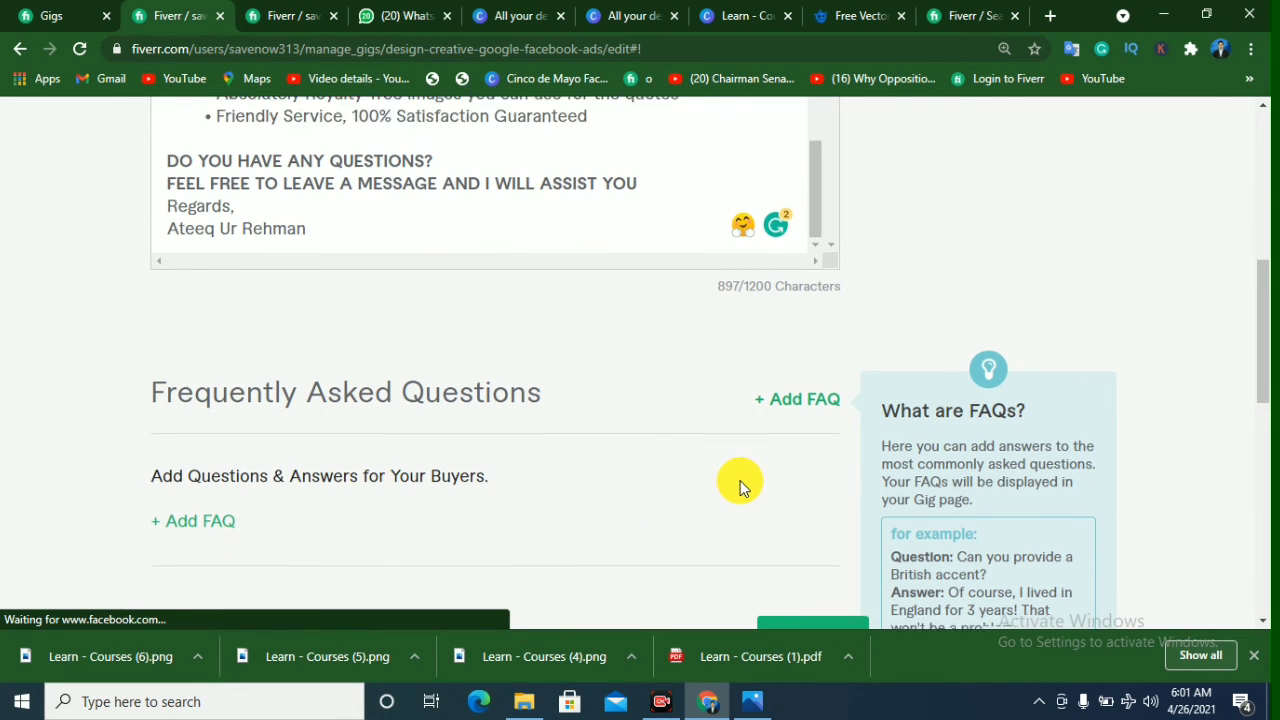
{"action": "scroll", "coordinate": [740, 480], "scroll_direction": "down", "scroll_amount": 2}
{"action": "scroll", "coordinate": [760, 520], "scroll_direction": "down", "scroll_amount": 2}
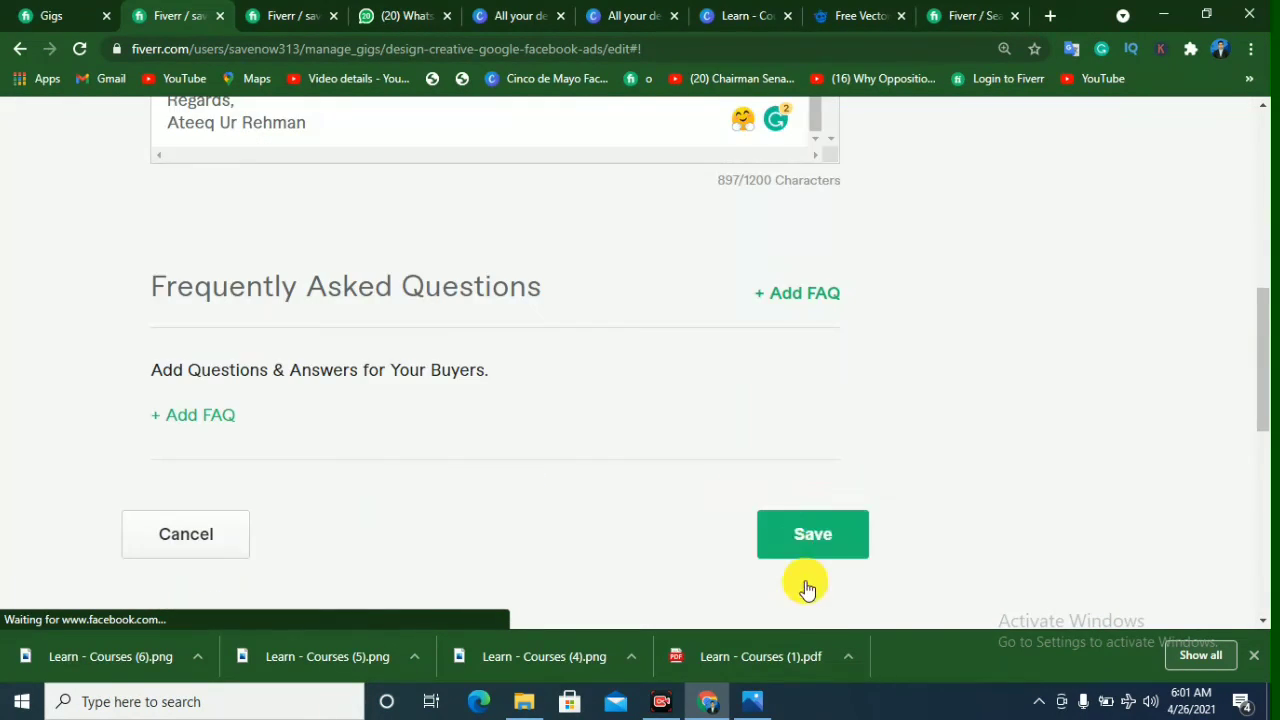
{"action": "left_click", "coordinate": [811, 529]}
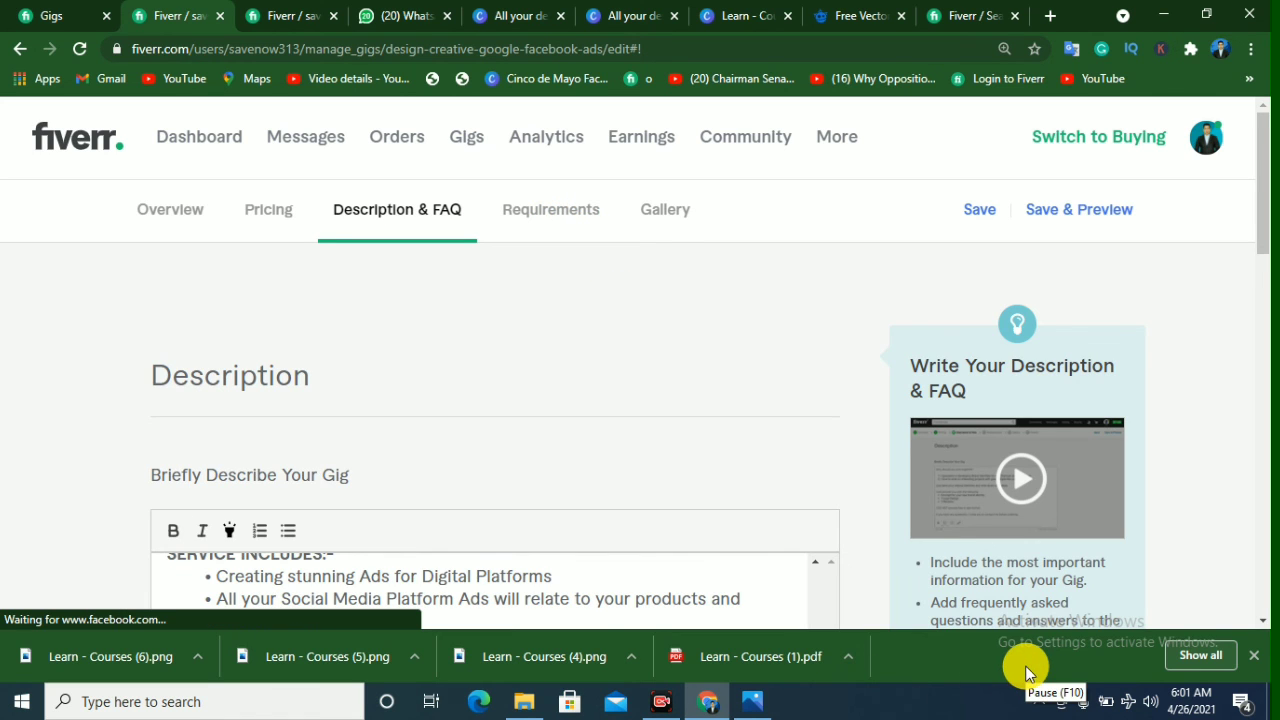
Step: Review the free-text question asking buyers for their request details and save the gig's Requirements section
{"action": "scroll", "coordinate": [731, 402], "scroll_direction": "down", "scroll_amount": 2}
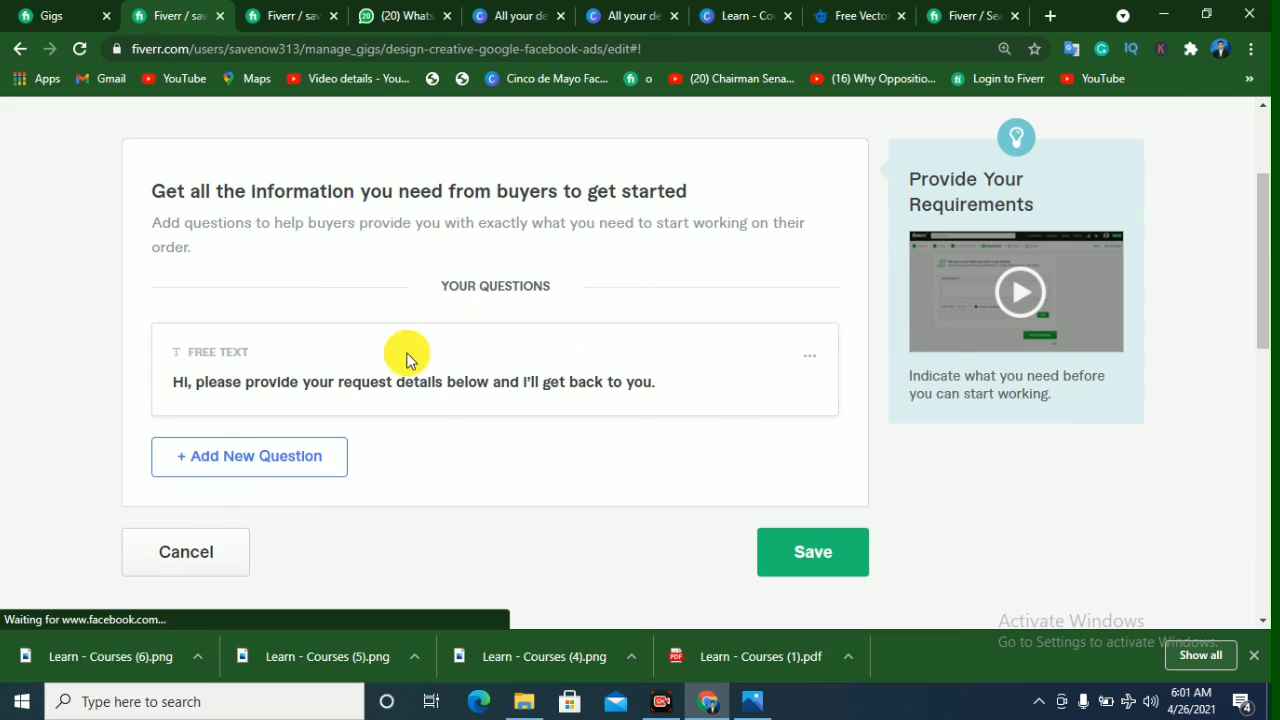
{"action": "left_click", "coordinate": [210, 468]}
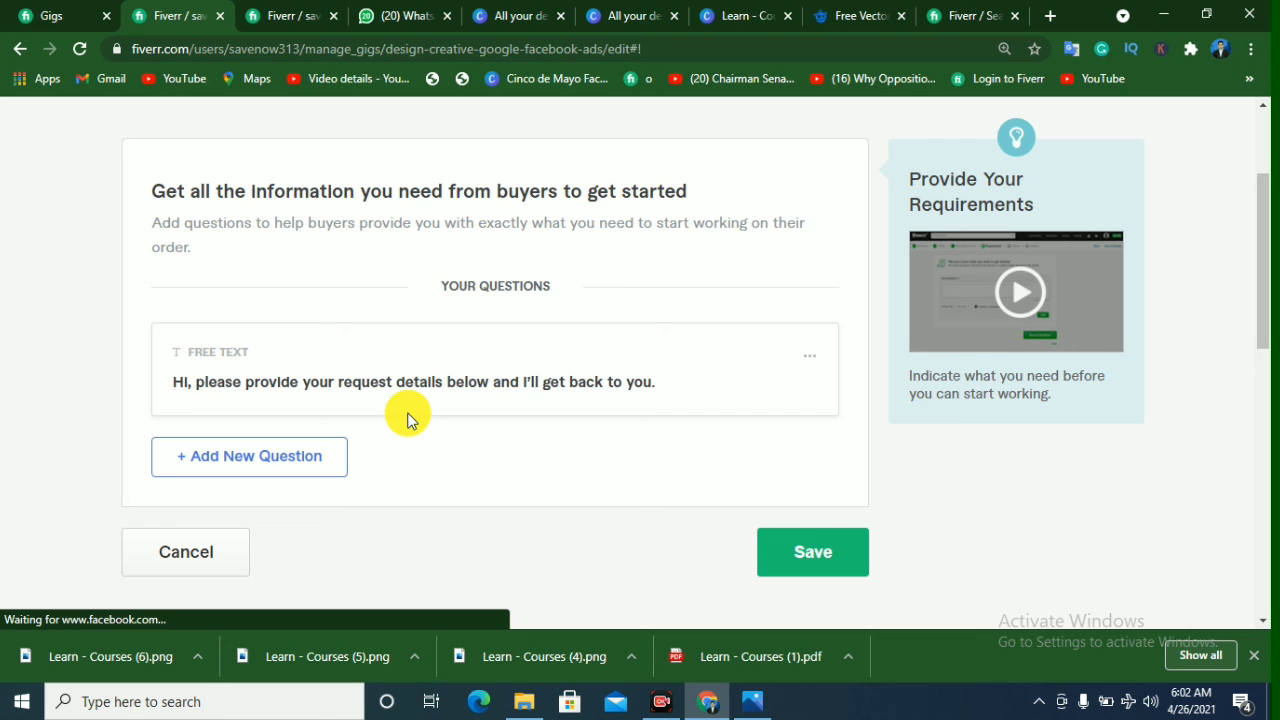
{"action": "left_click", "coordinate": [820, 560]}
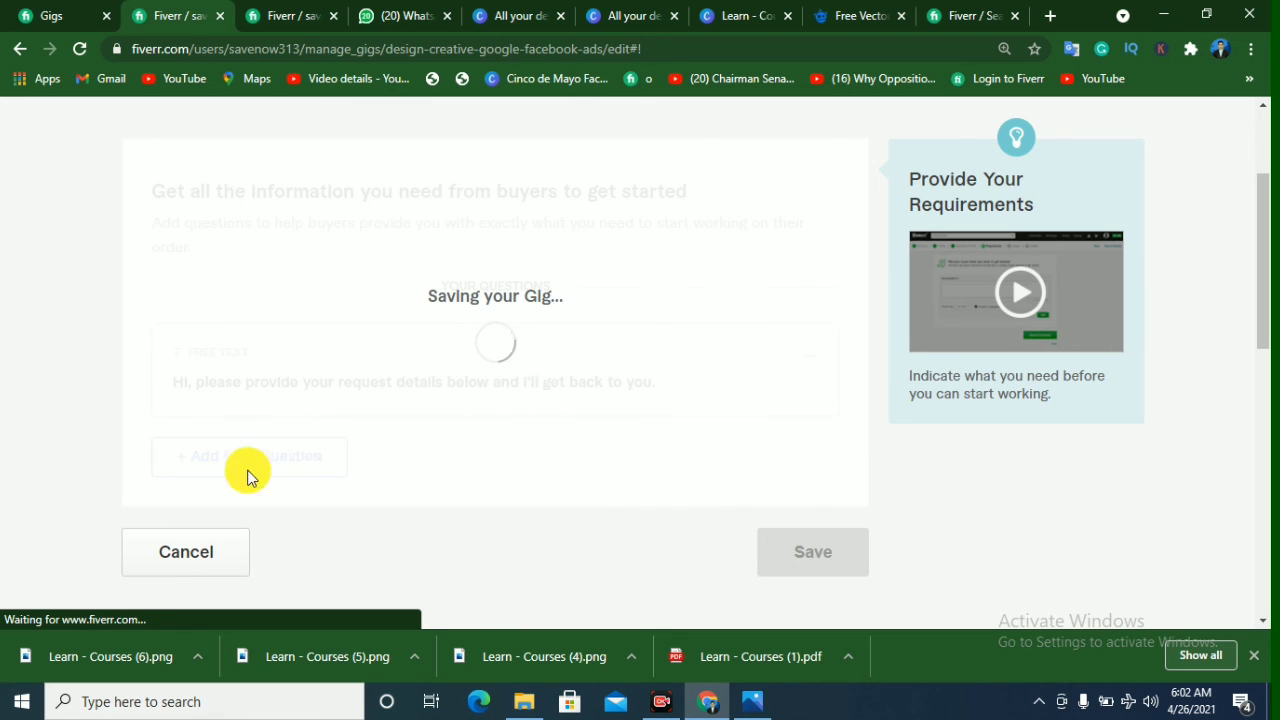